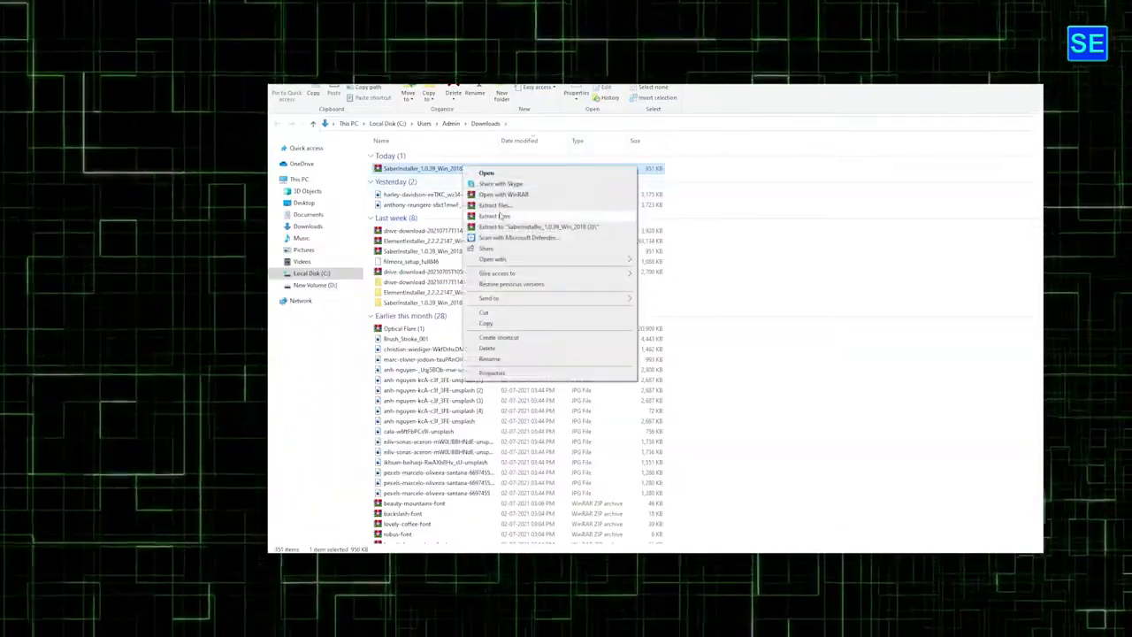
Step: Extract the SaberInstaller archive to its default SaberInstaller_1.0.39_Win_2018 (3) folder in Downloads and open it
click(496, 204)
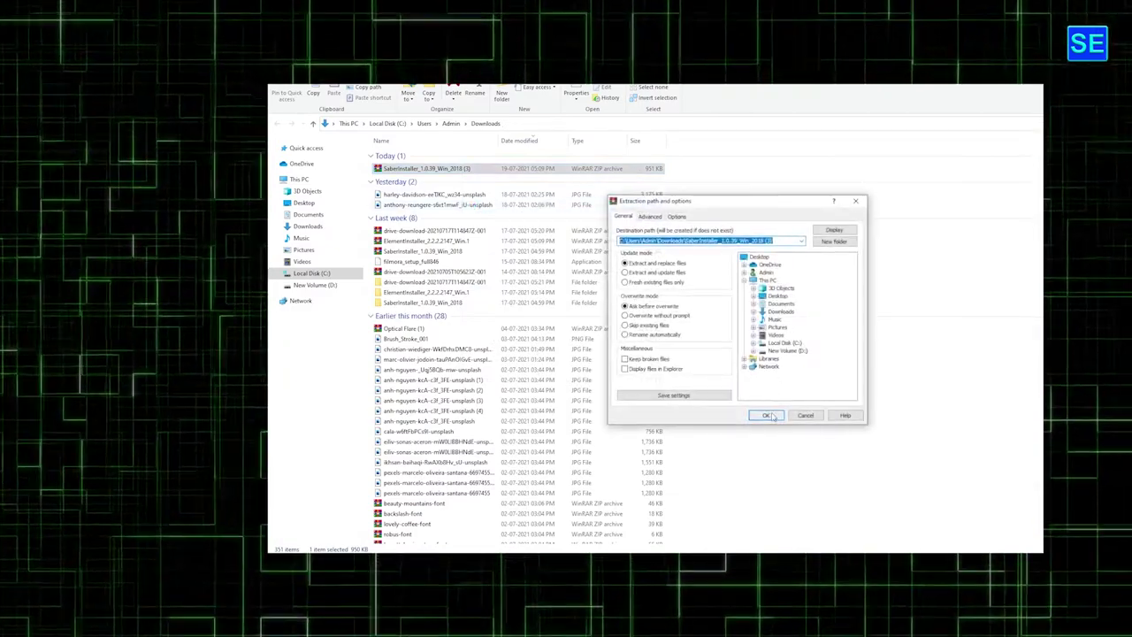
click(766, 415)
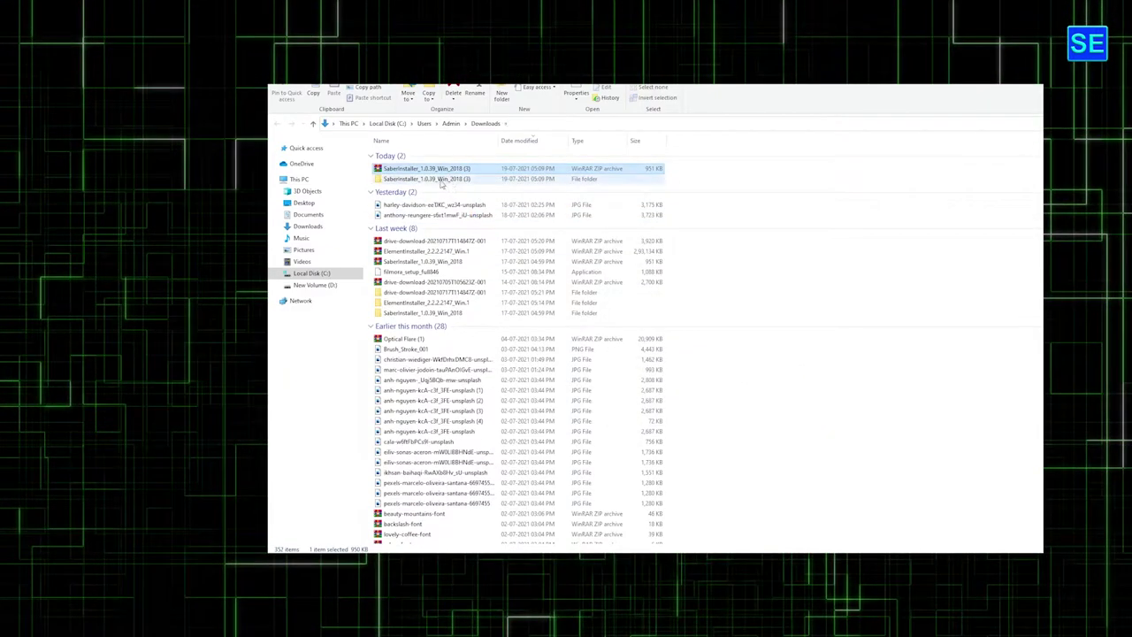
double_click(441, 180)
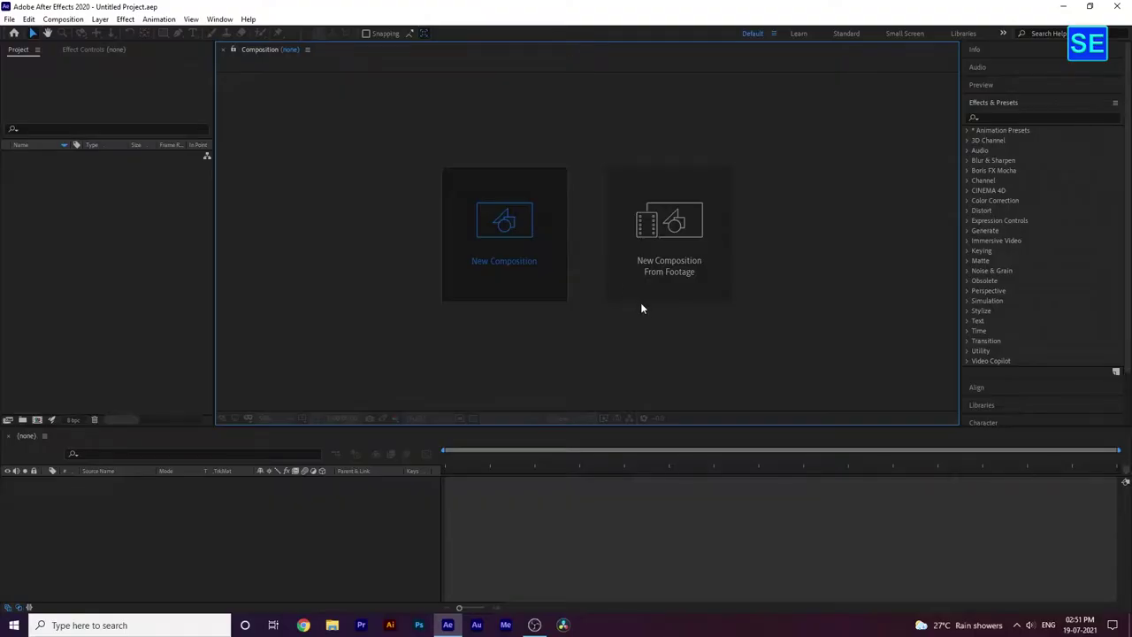
Step: Create a 'Film intro' composition at 1920×1080, 30 fps, 0:00:10:00 long, with black background
key(ctrl+n)
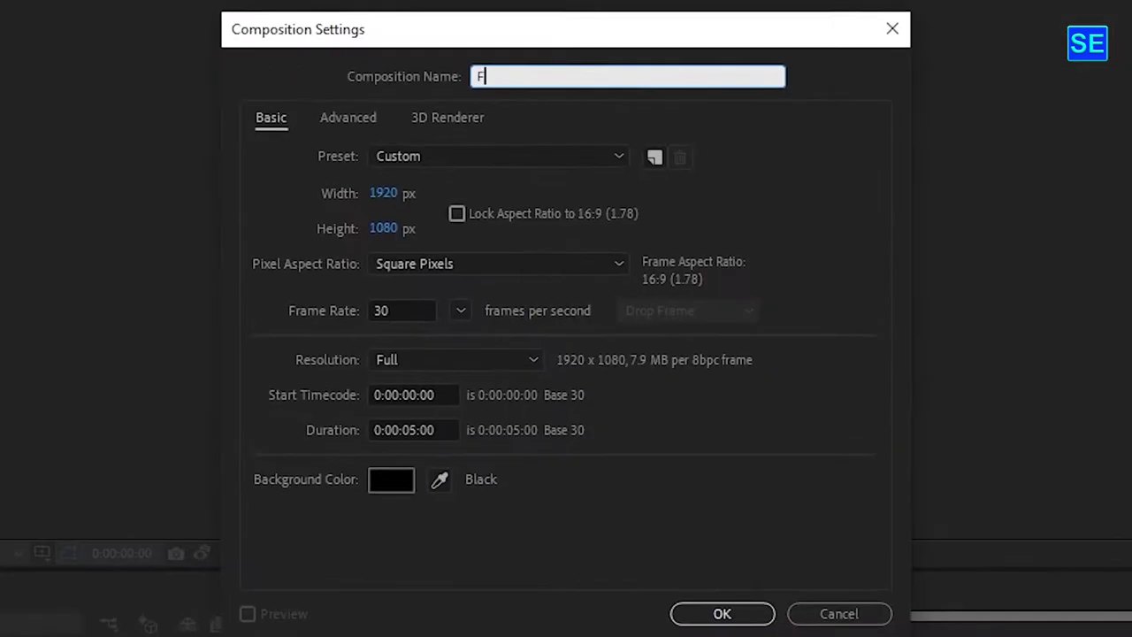
text(Film intro)
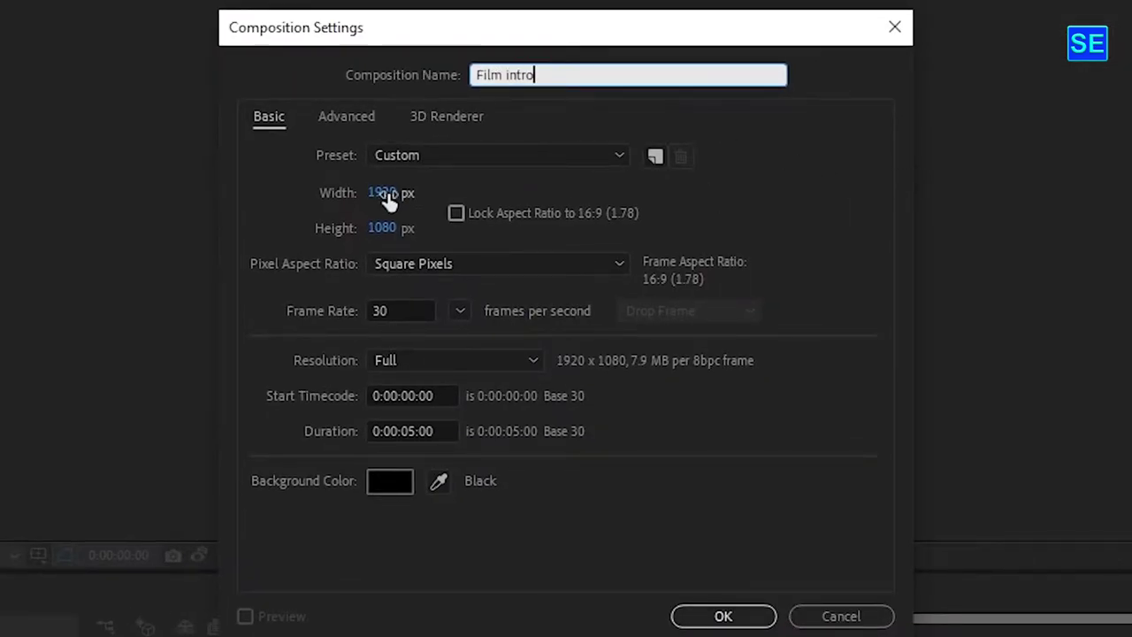
click(386, 195)
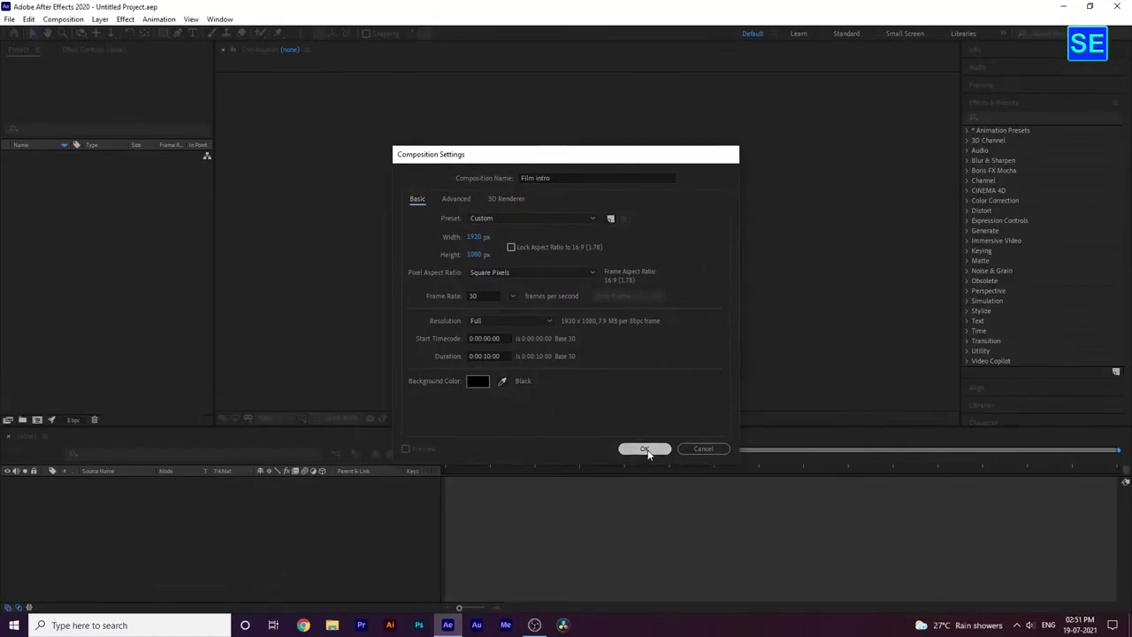
click(645, 449)
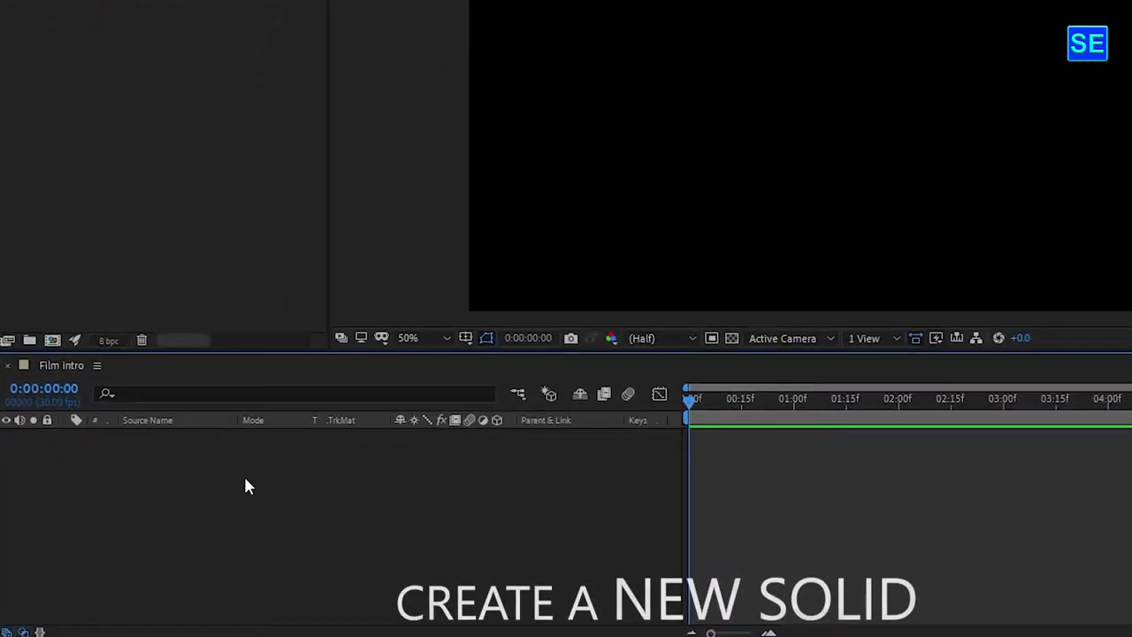
Step: Add a 1920×1080 black solid layer named 'Background' from the timeline's New > Solid menu
right_click(159, 514)
mouse_move(323, 290)
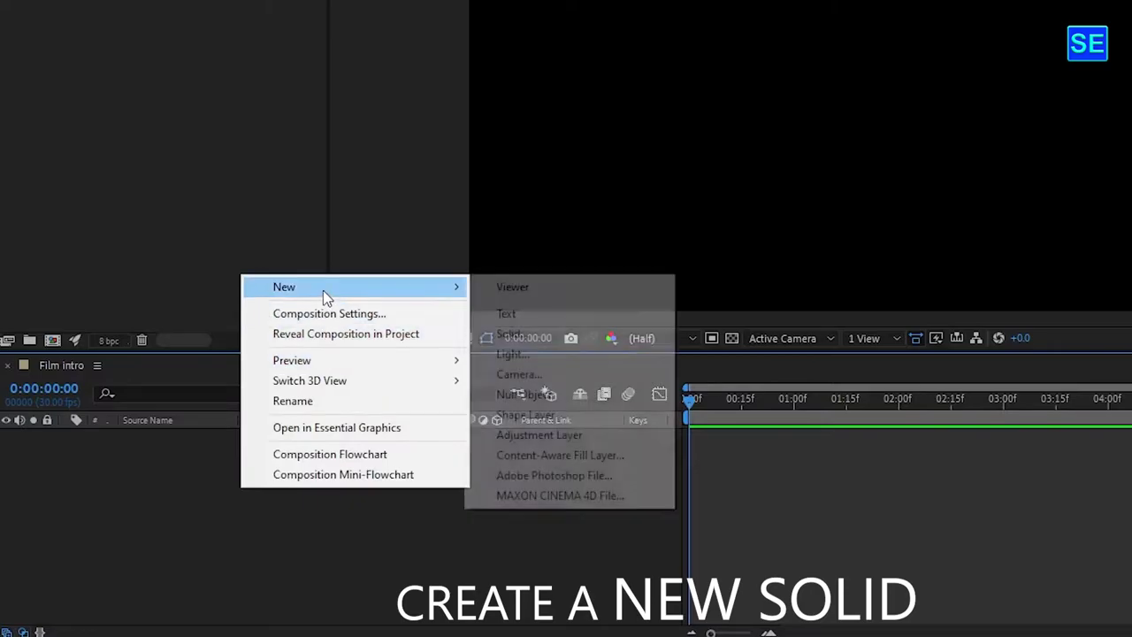
click(598, 334)
text(Back)
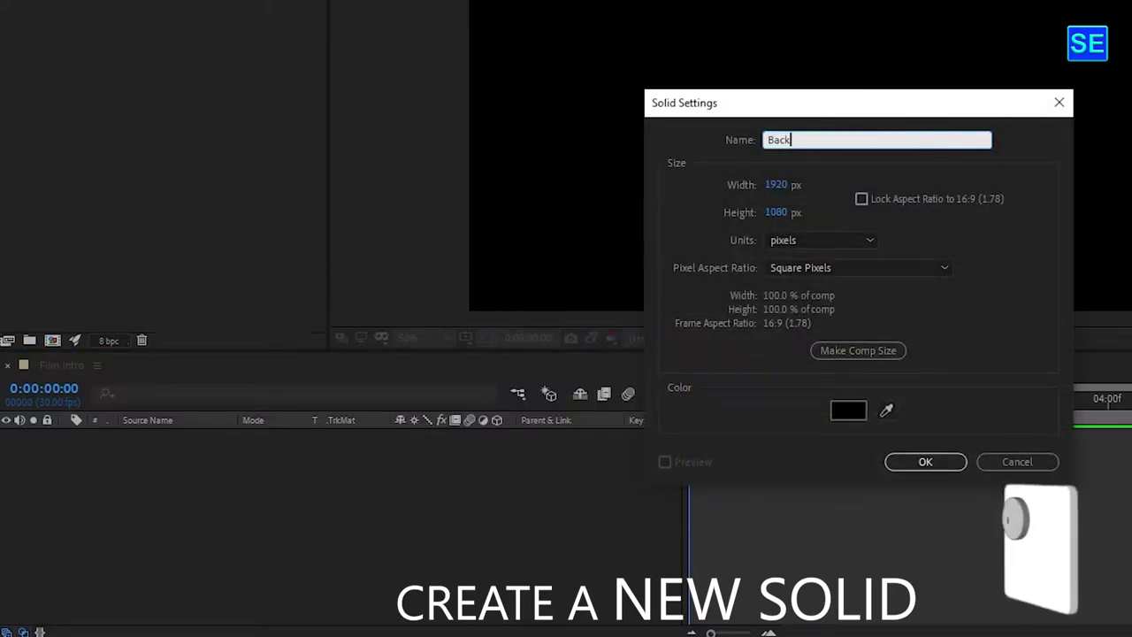
text(ground)
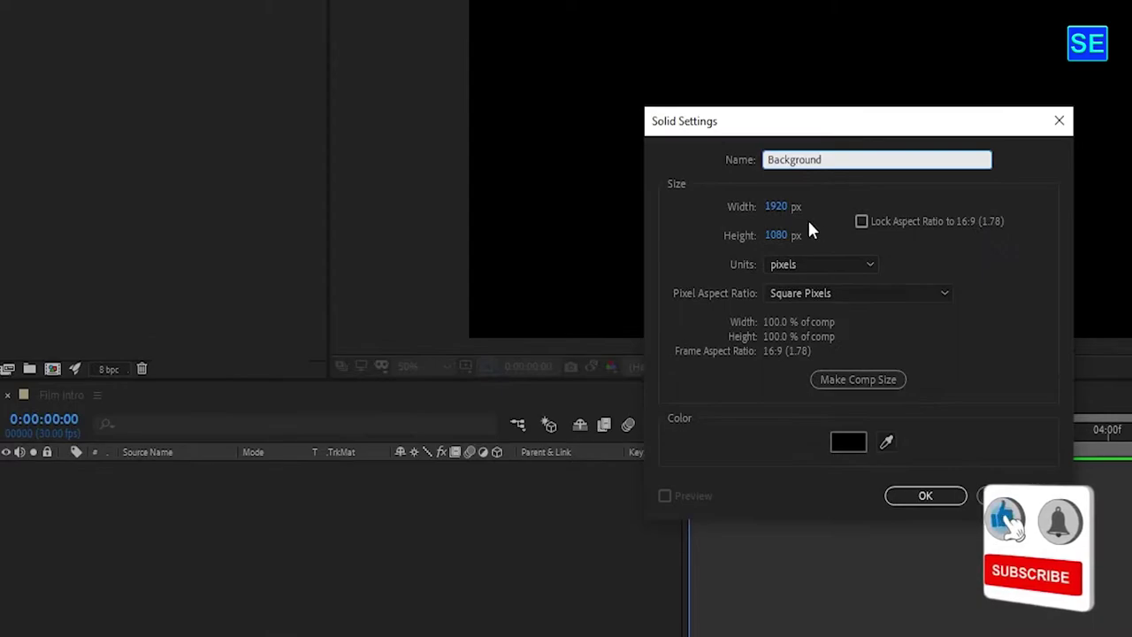
click(777, 205)
click(771, 235)
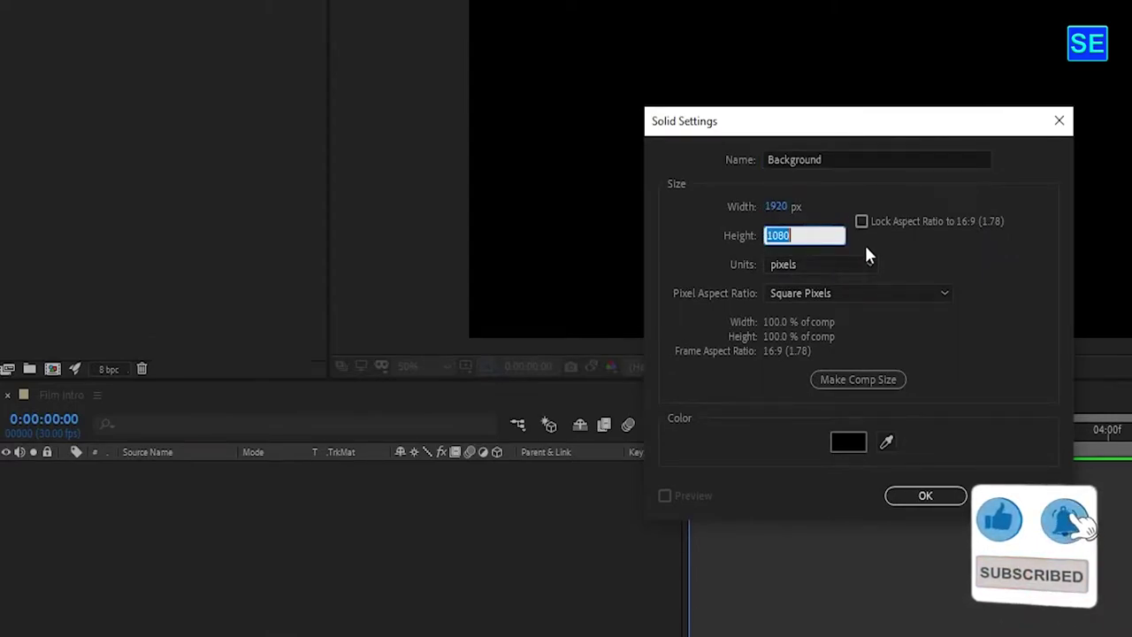
click(904, 495)
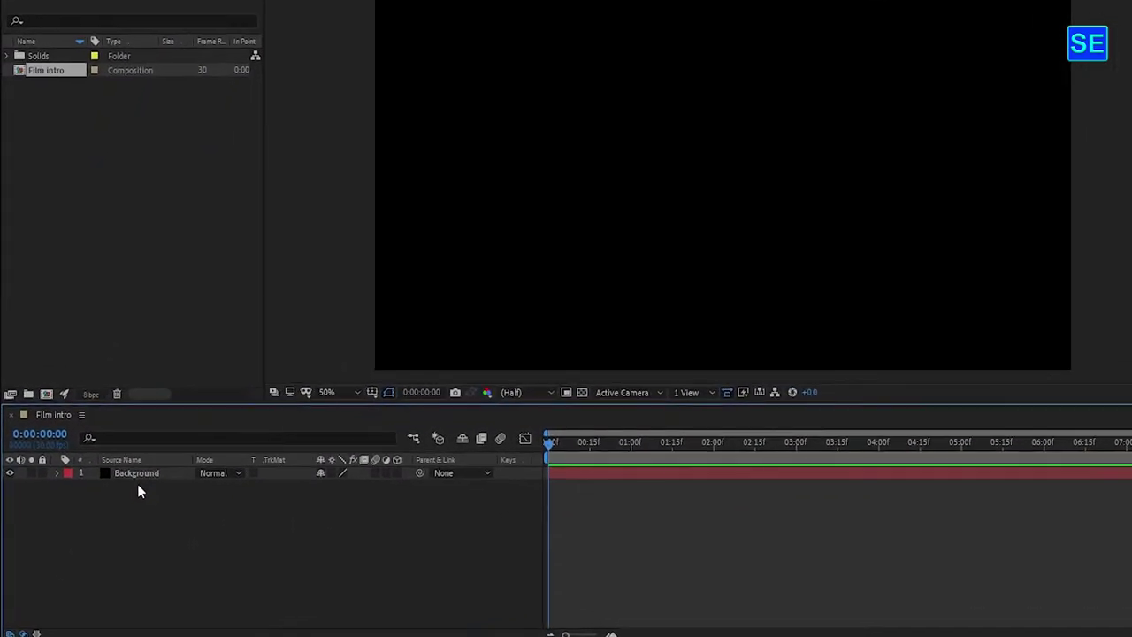
Step: Add a new text layer reading 'FILM INTRO'
right_click(112, 513)
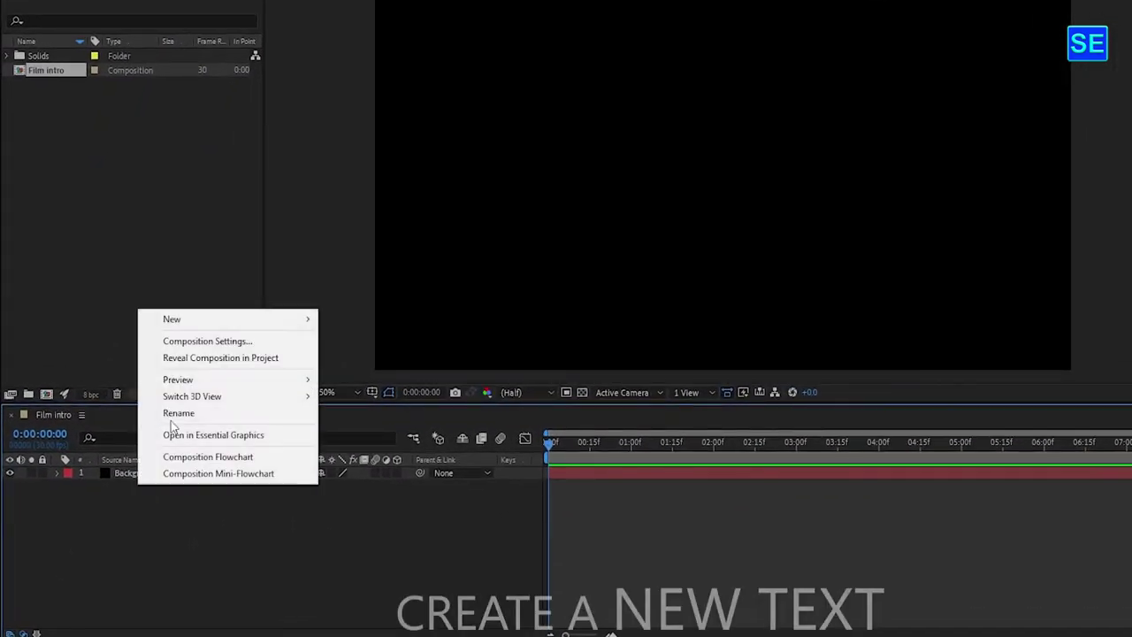
mouse_move(159, 378)
click(347, 341)
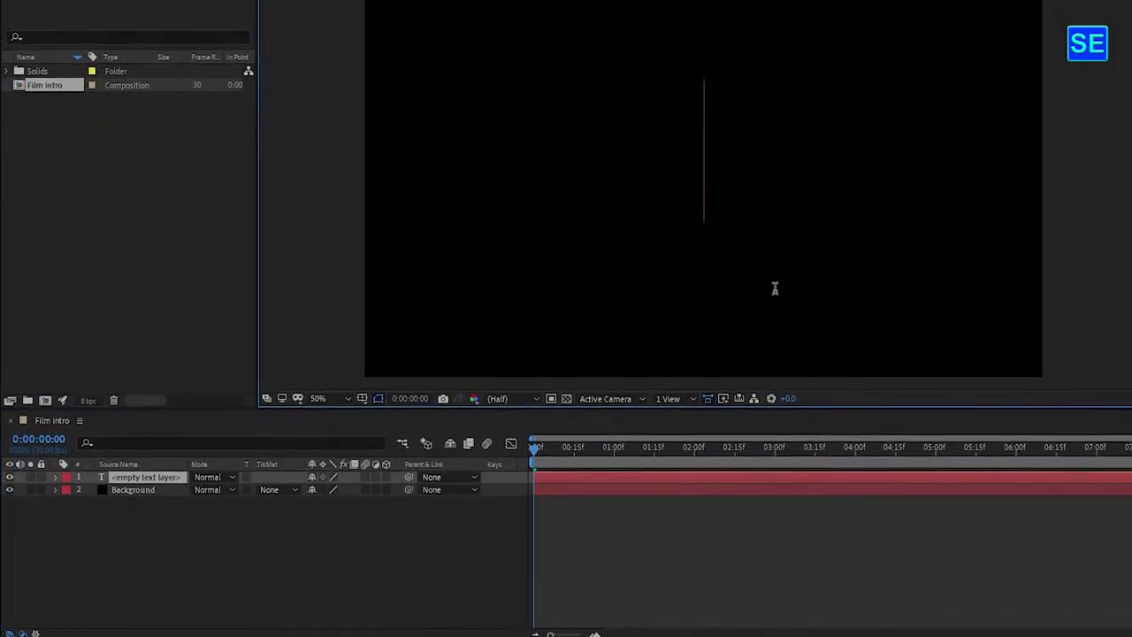
text(FI)
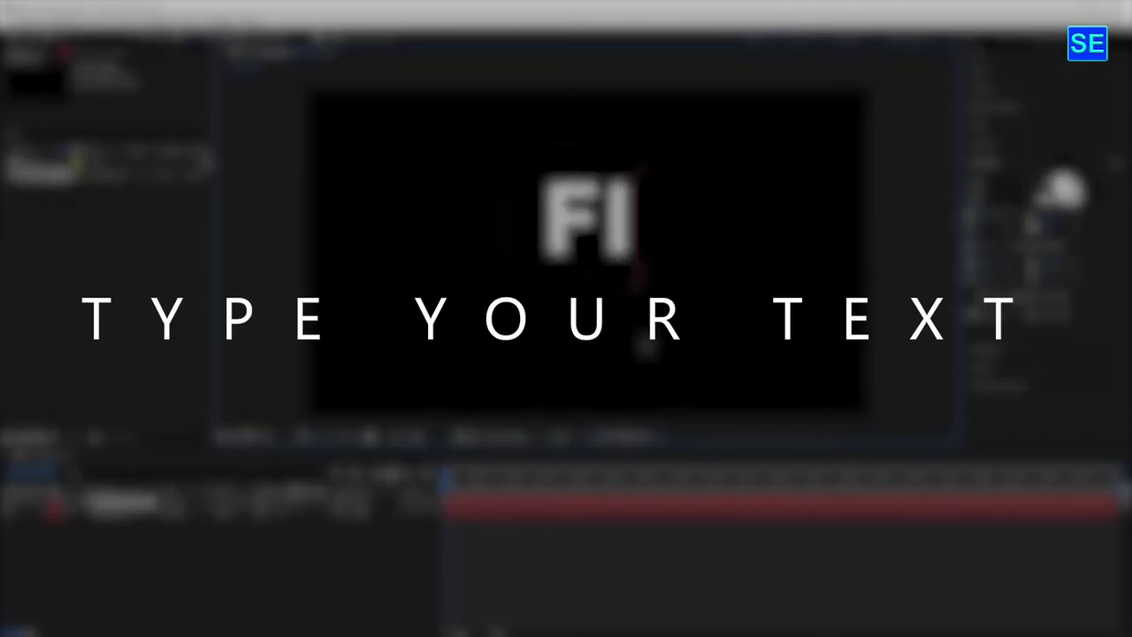
text(LM INTRO)
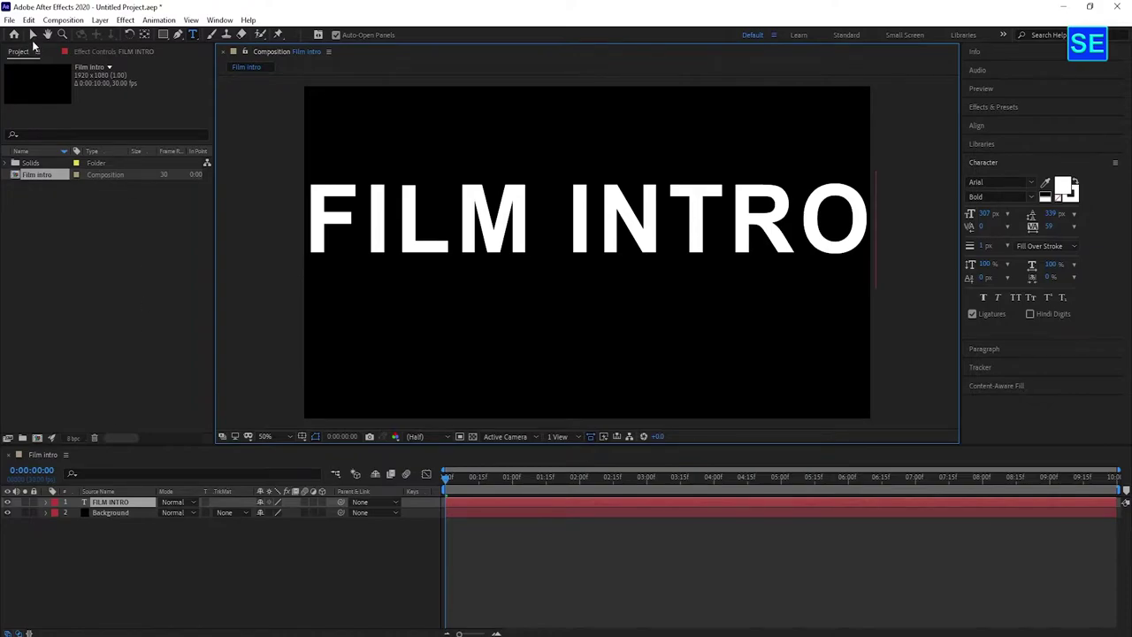
click(31, 35)
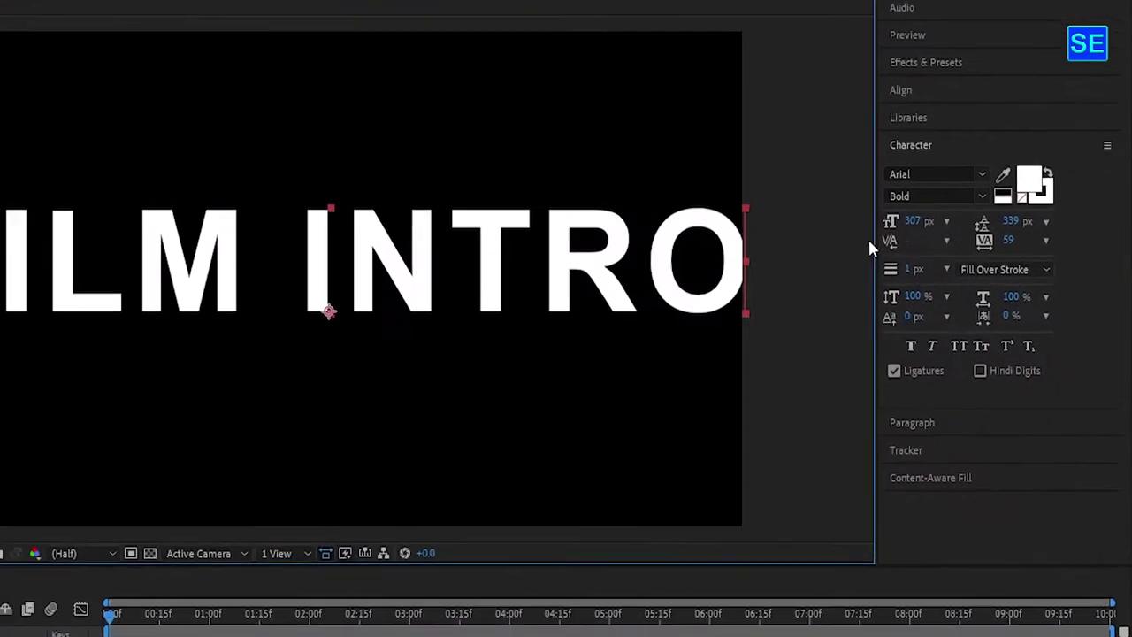
Step: Style the title as Arial Bold, 242 px, with tracking -9
click(1046, 240)
click(1028, 385)
drag(913, 220, 799, 234)
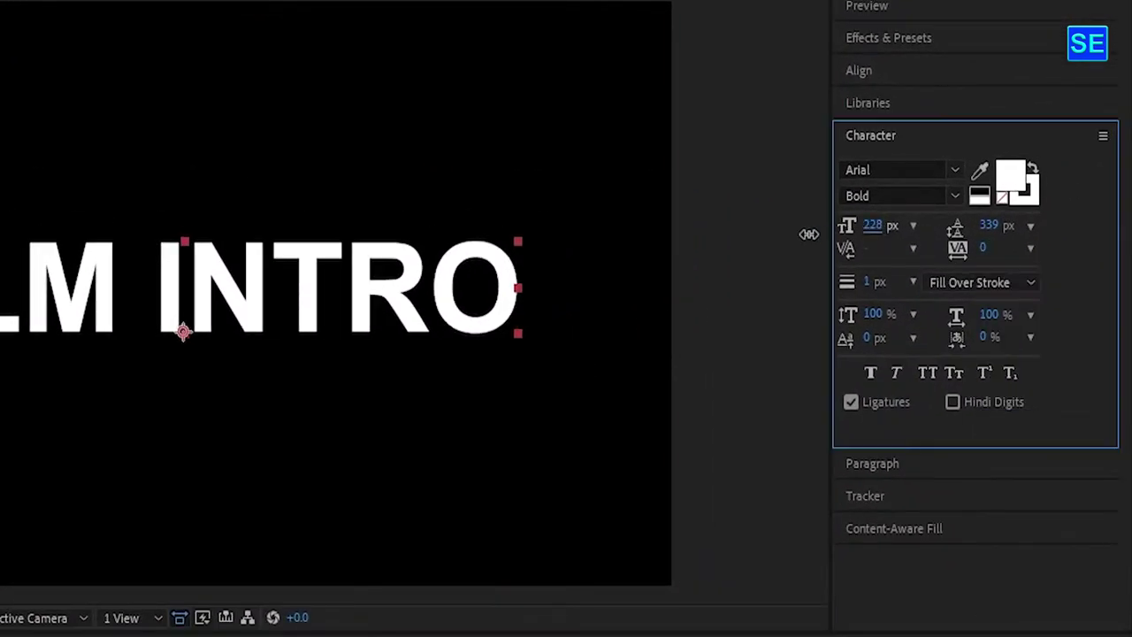
click(897, 169)
scroll(938, 247, up, 3)
key(Escape)
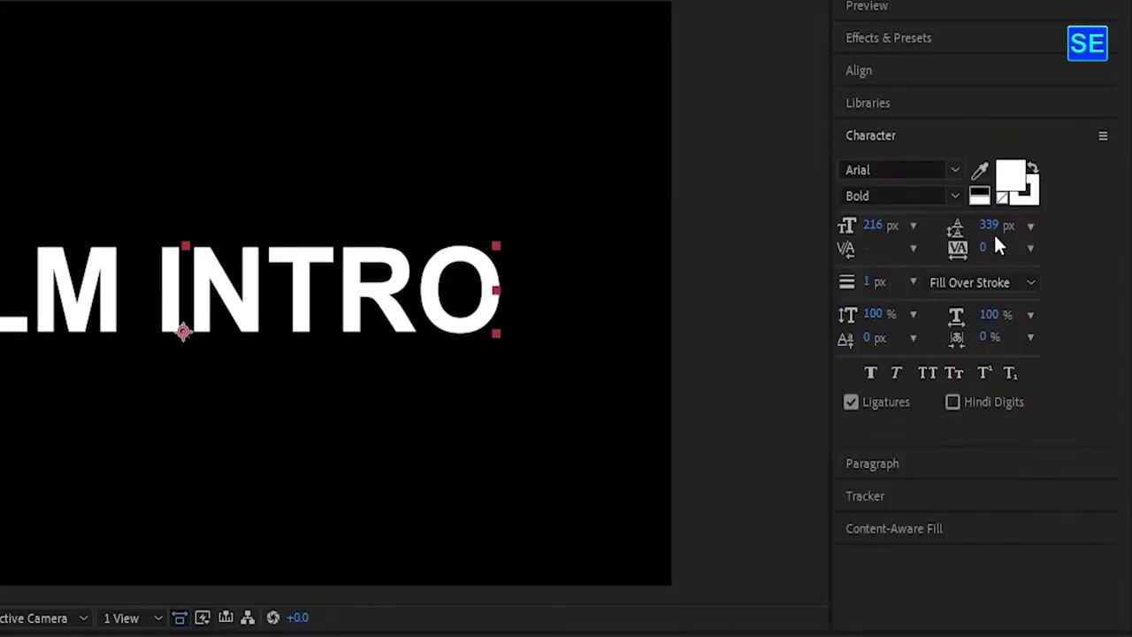
click(954, 195)
click(888, 264)
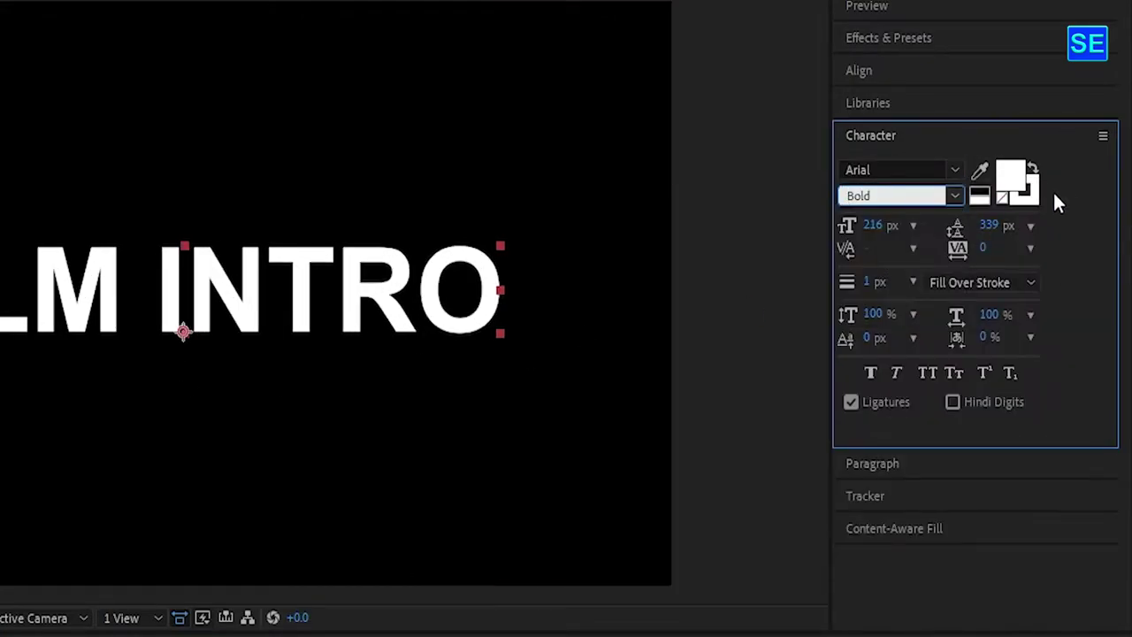
drag(986, 254, 978, 254)
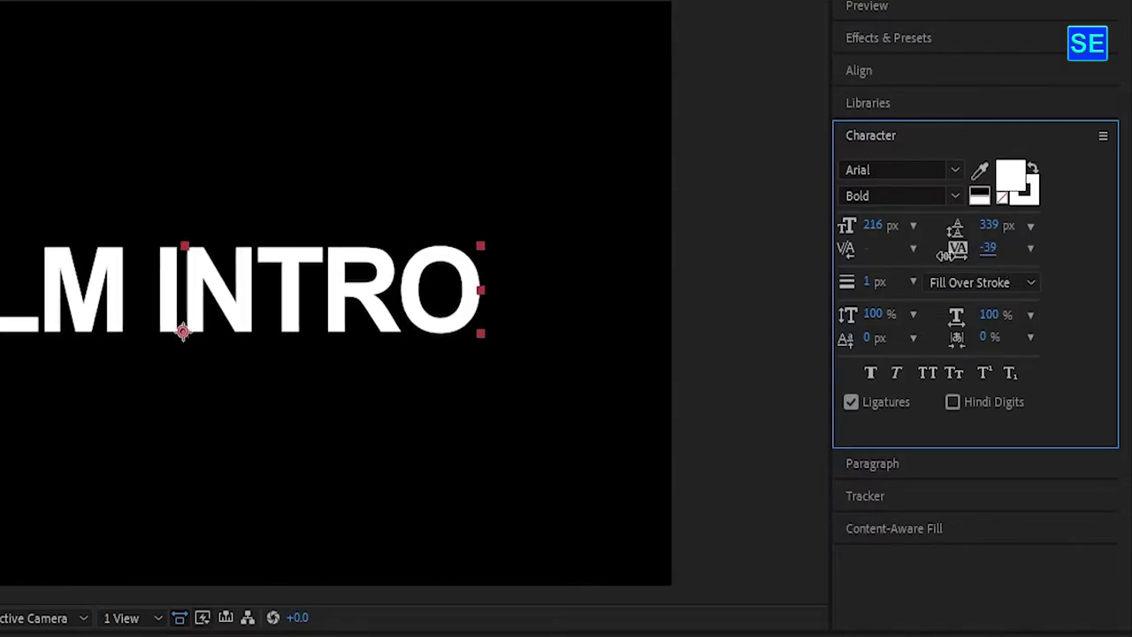
drag(872, 225, 893, 217)
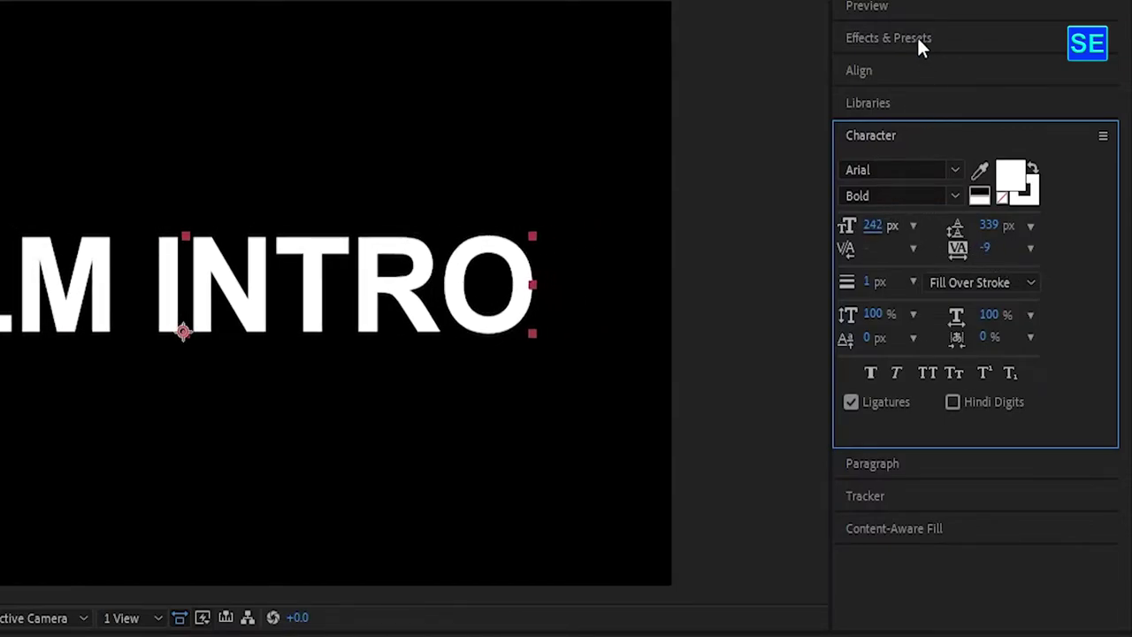
Step: Centre the title horizontally and vertically in the composition
click(856, 70)
click(888, 125)
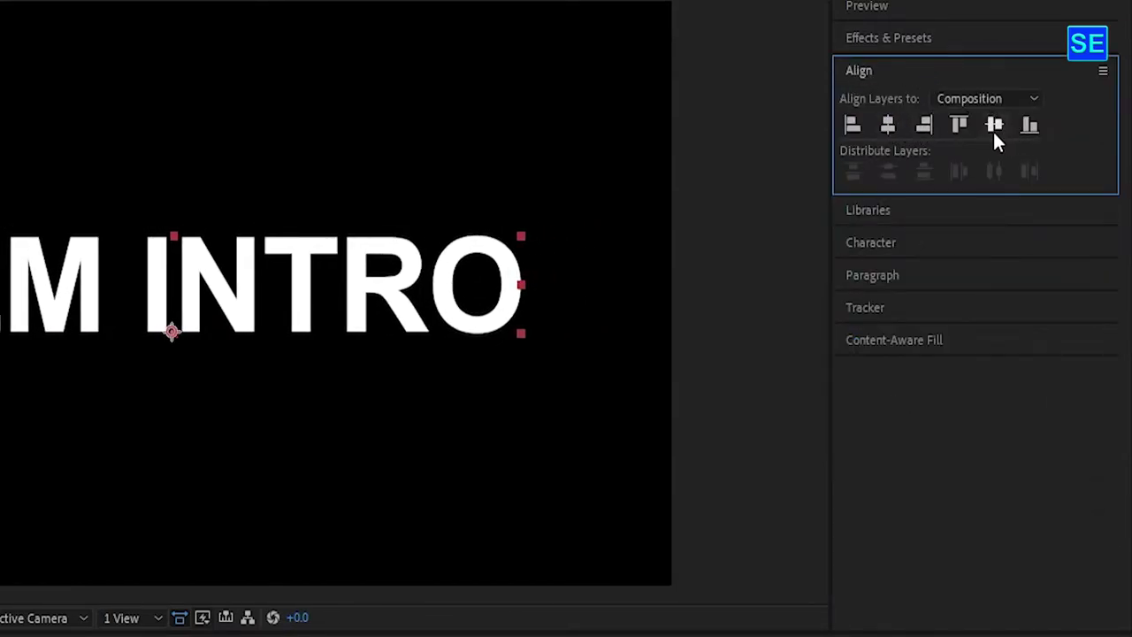
click(993, 129)
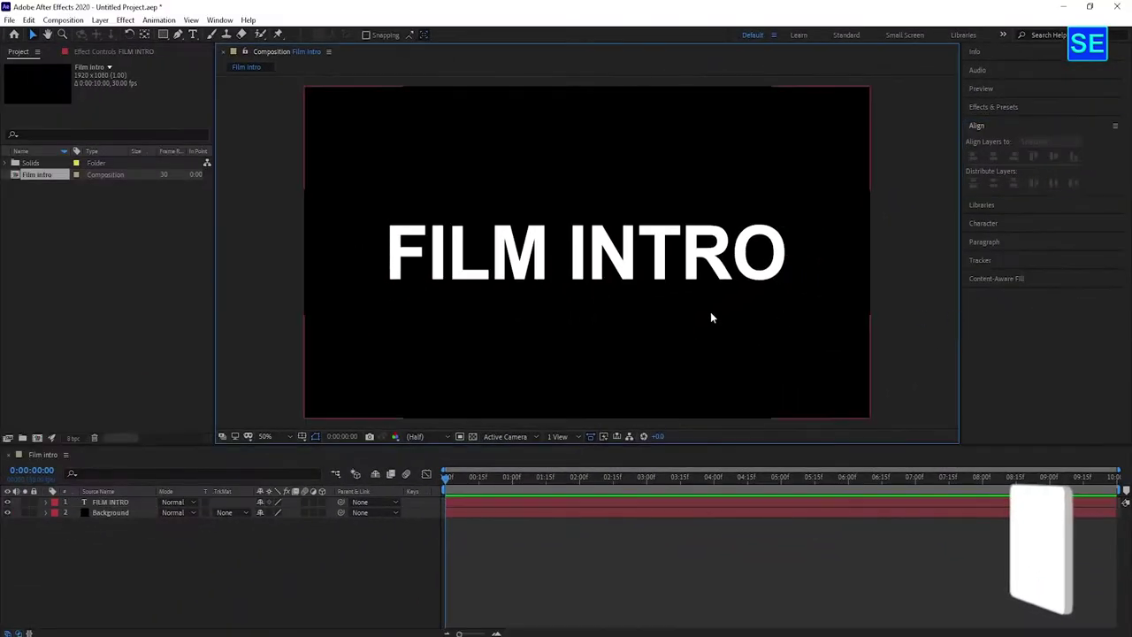
Step: Add a black solid named 'Intro animation' and drag it below the FILM INTRO layer
right_click(253, 556)
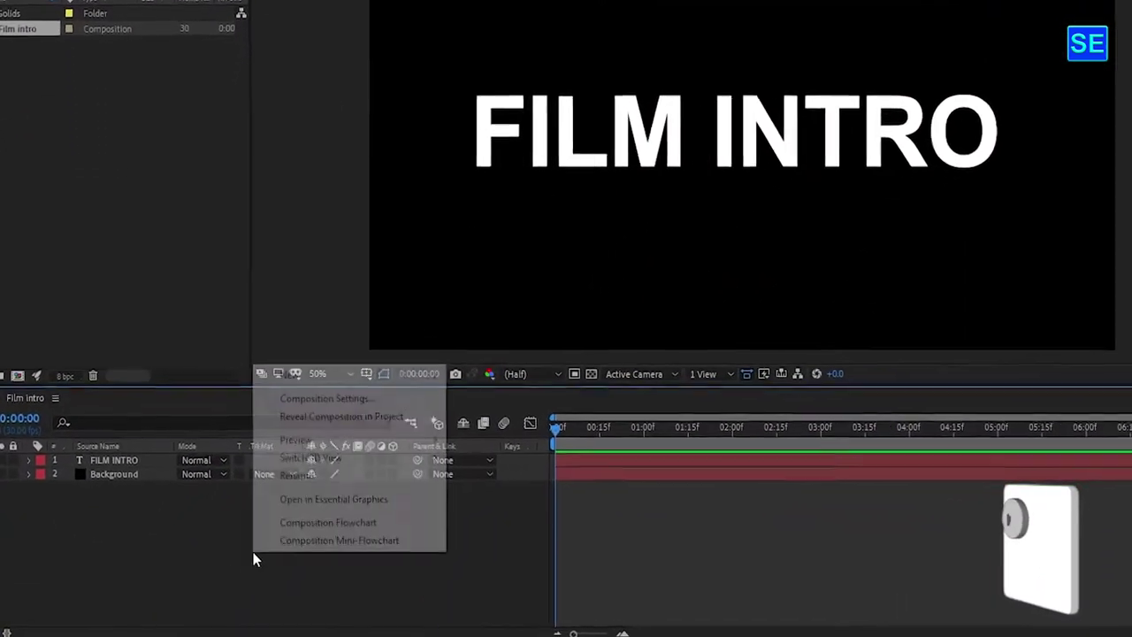
mouse_move(343, 329)
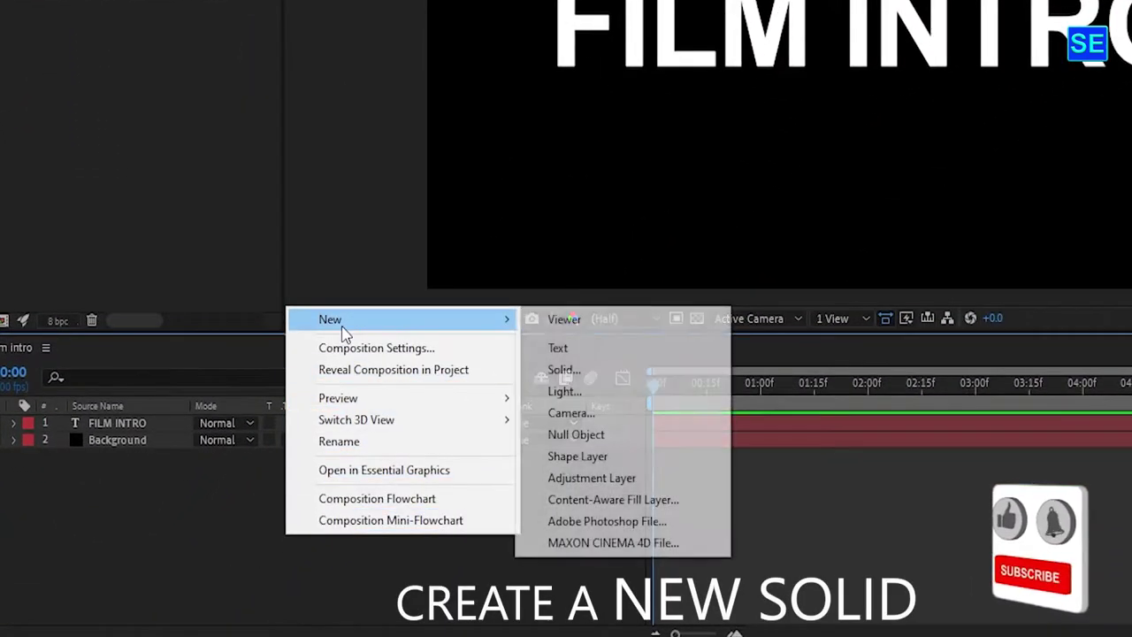
click(607, 371)
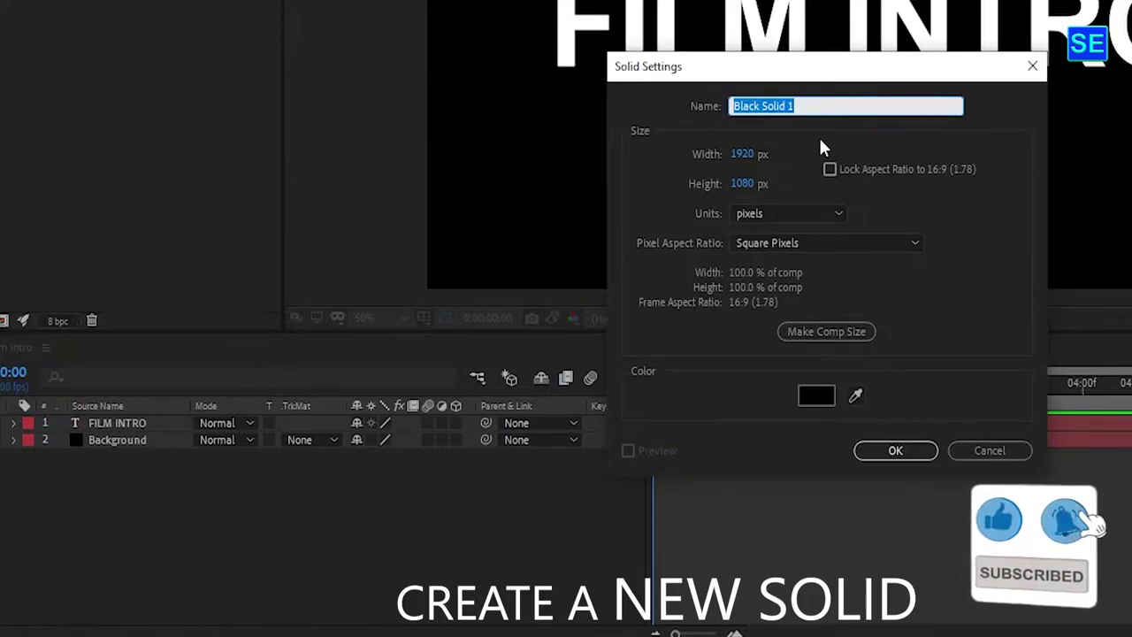
text(Intro animatiob)
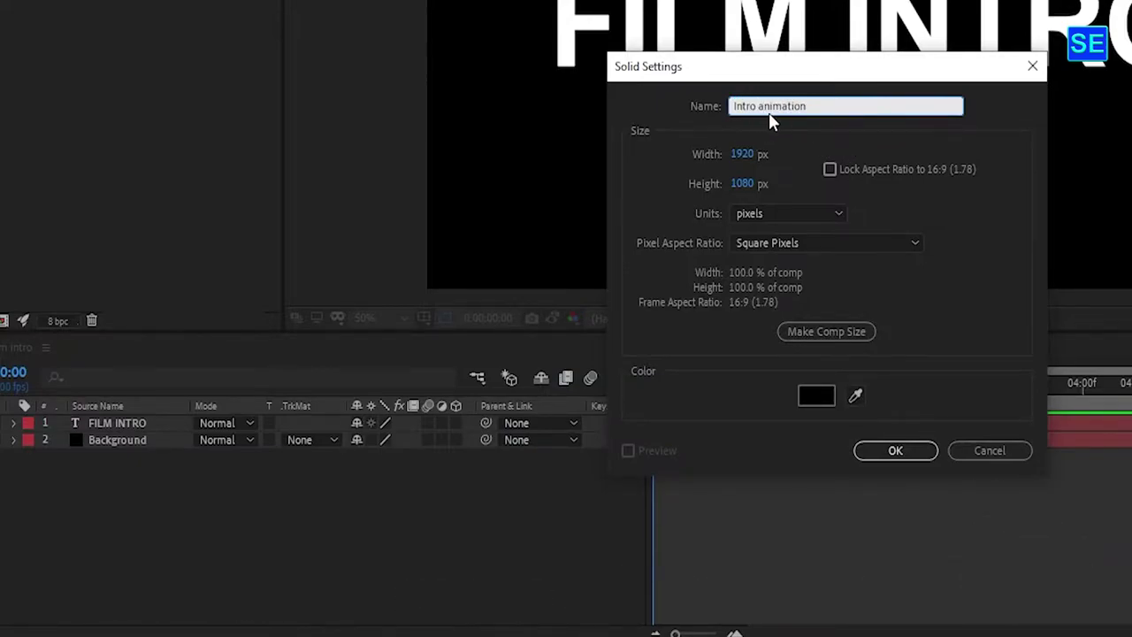
click(895, 451)
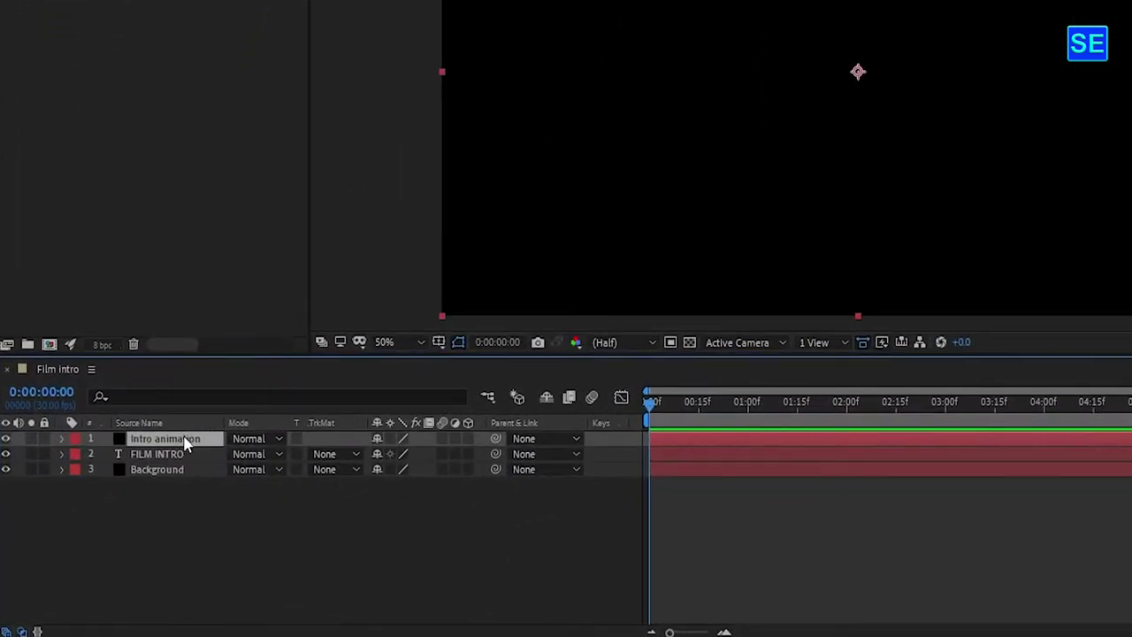
drag(197, 466, 197, 460)
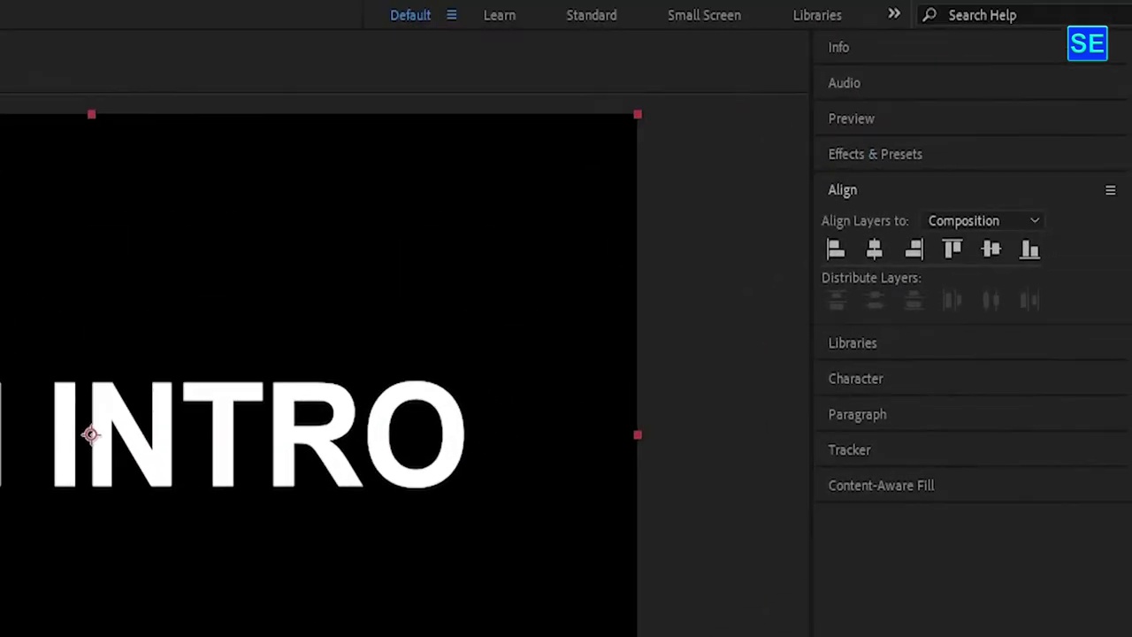
Step: Apply the Saber effect from Effects & Presets to the Intro animation layer
text(sab)
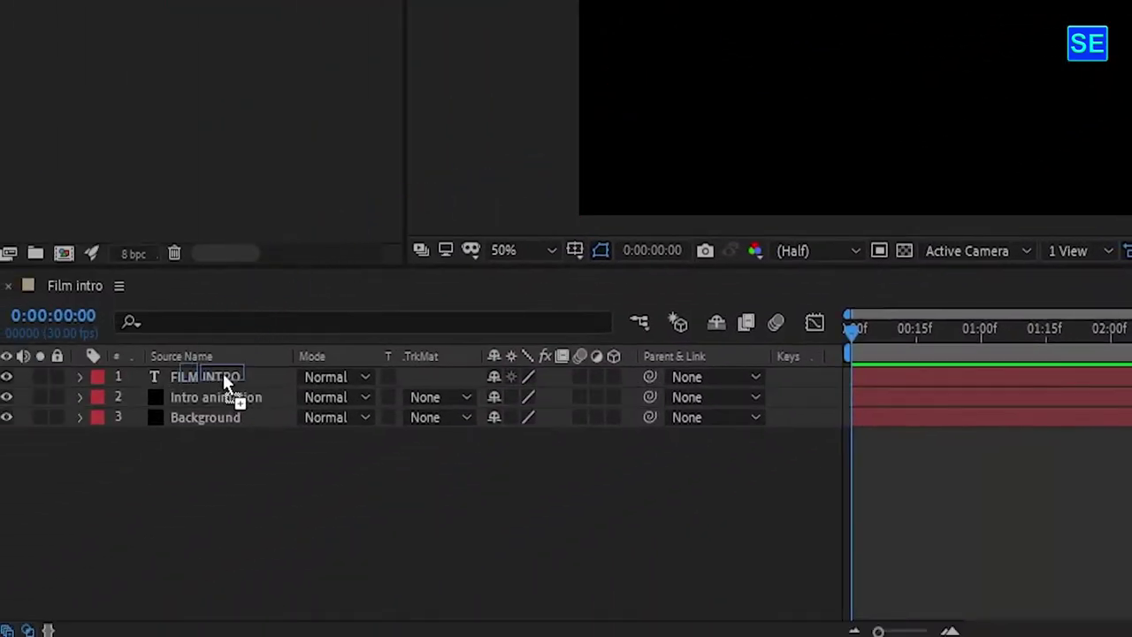
drag(460, 184, 222, 397)
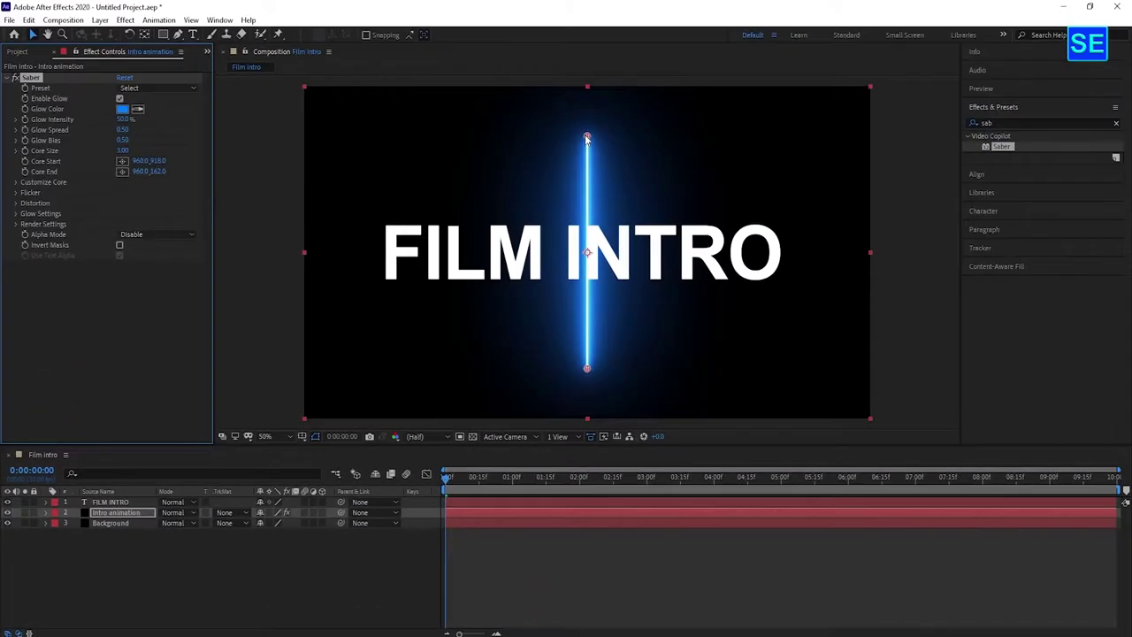
drag(586, 139, 583, 144)
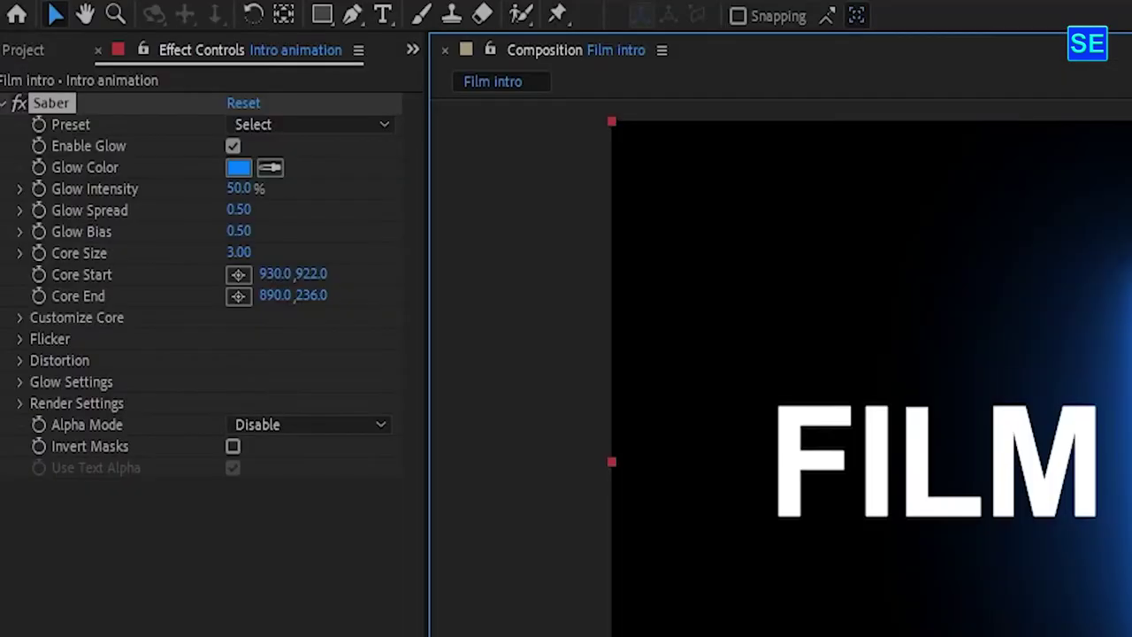
Step: Set Saber's Core Type to Text Layer, tracing '1. FILM INTRO'
click(20, 305)
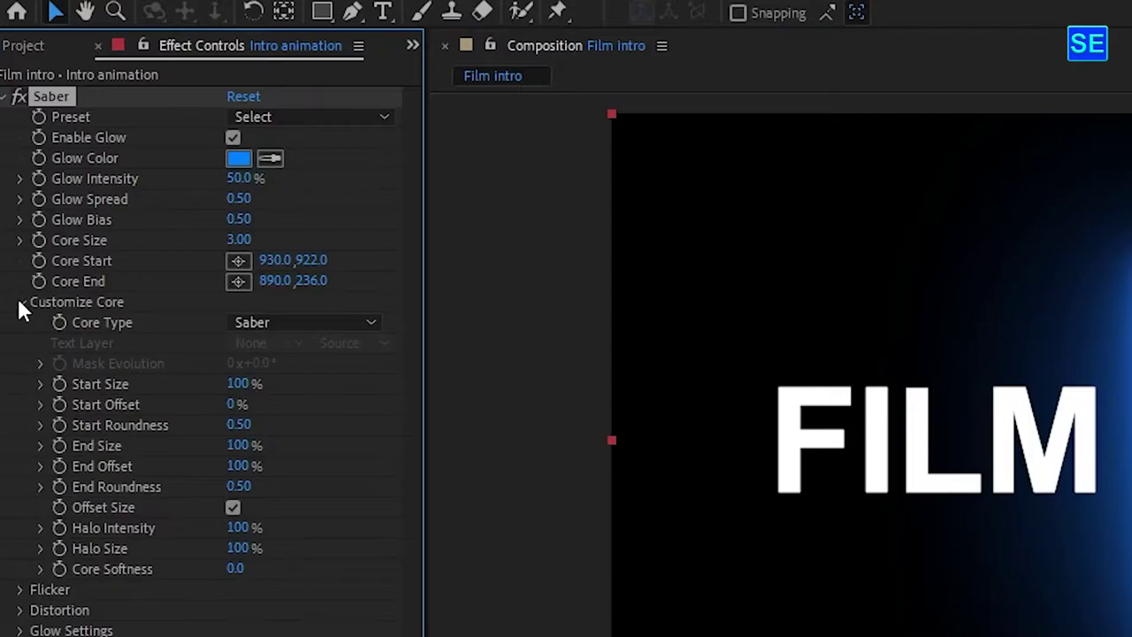
click(323, 323)
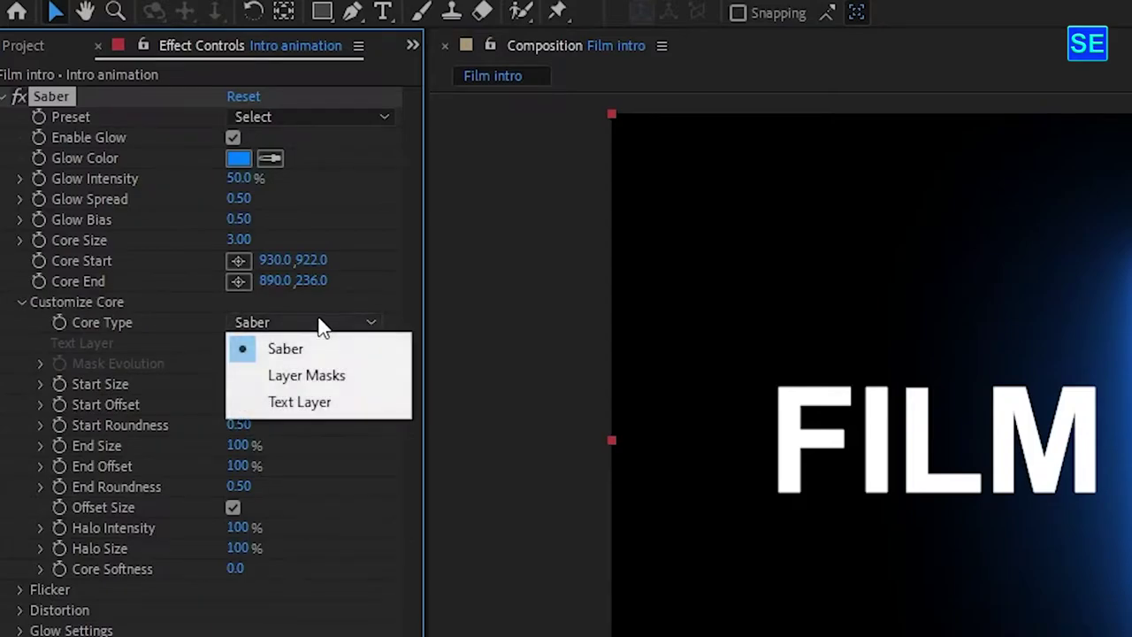
click(318, 401)
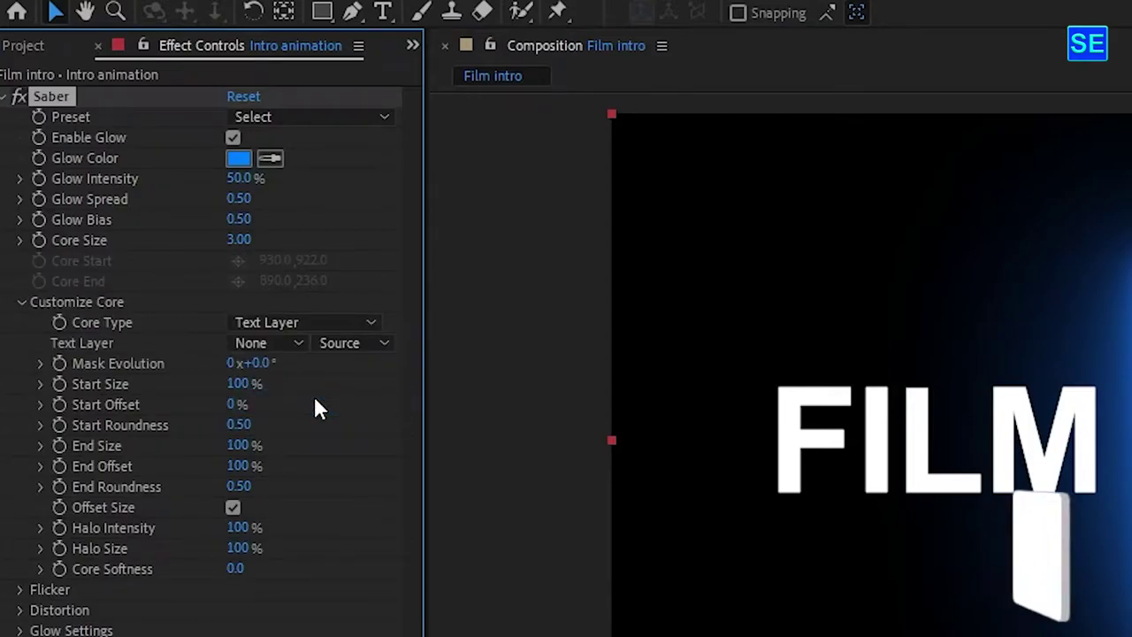
click(297, 345)
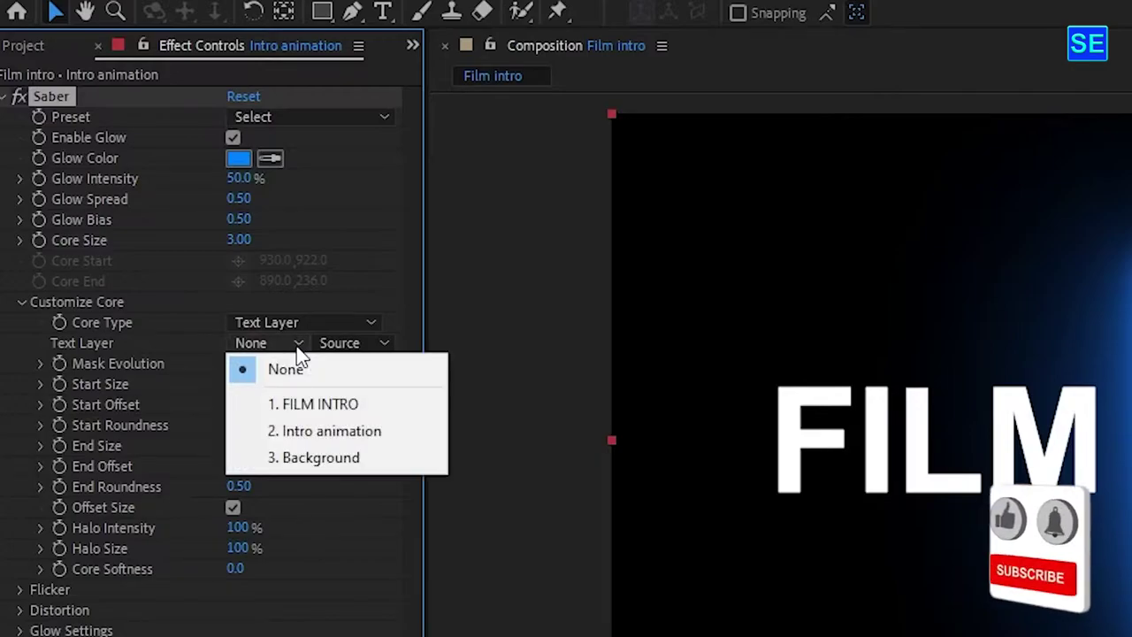
click(310, 403)
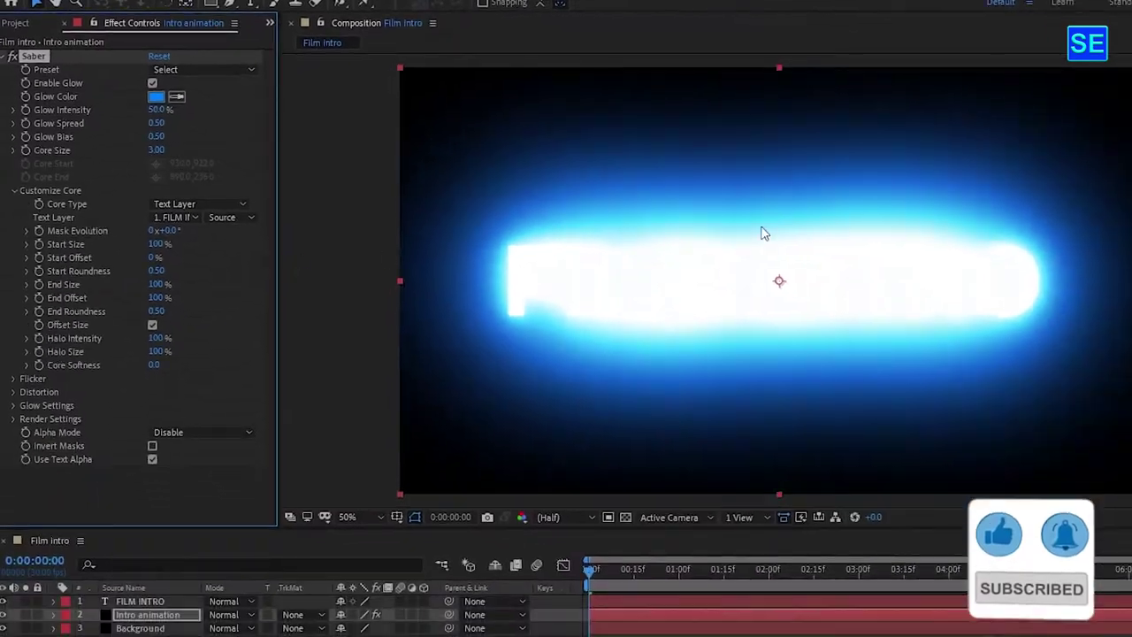
Step: Pan the viewer onto the title and scrub Saber's Glow Intensity down to 27%
scroll(811, 197, up, 8)
scroll(820, 220, down, 7)
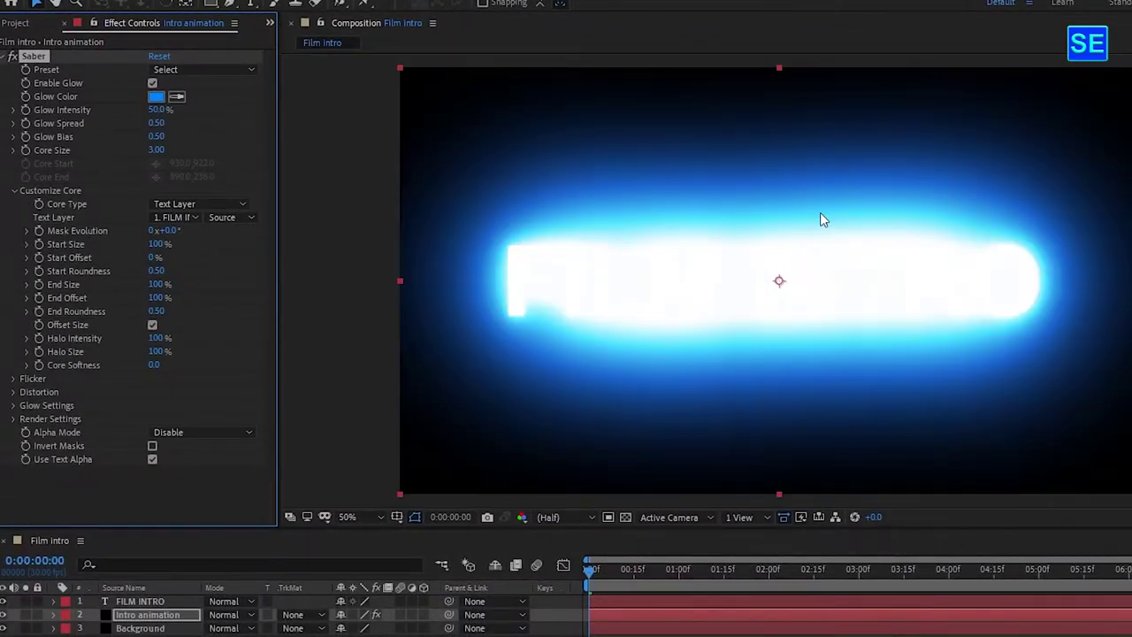
drag(823, 276, 655, 223)
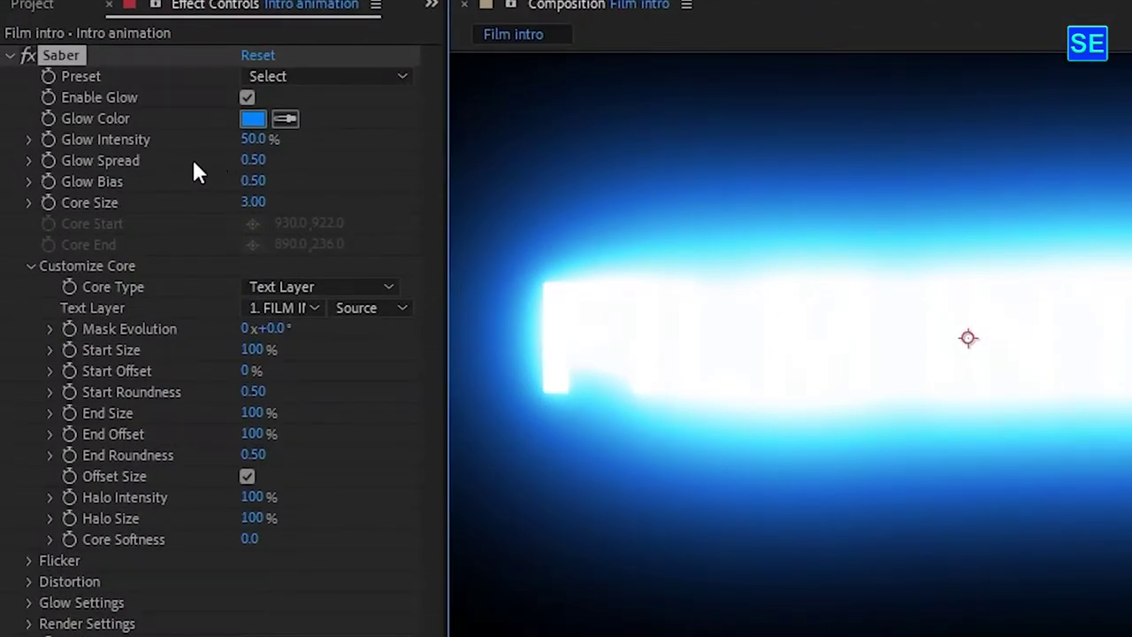
click(247, 139)
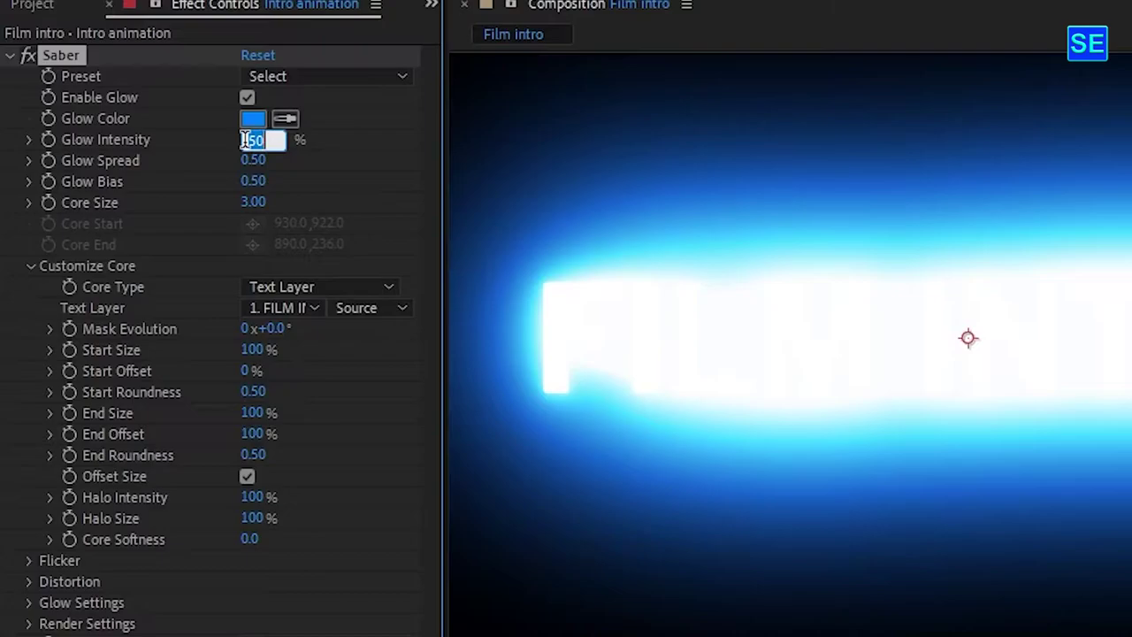
click(294, 157)
drag(241, 142, 223, 157)
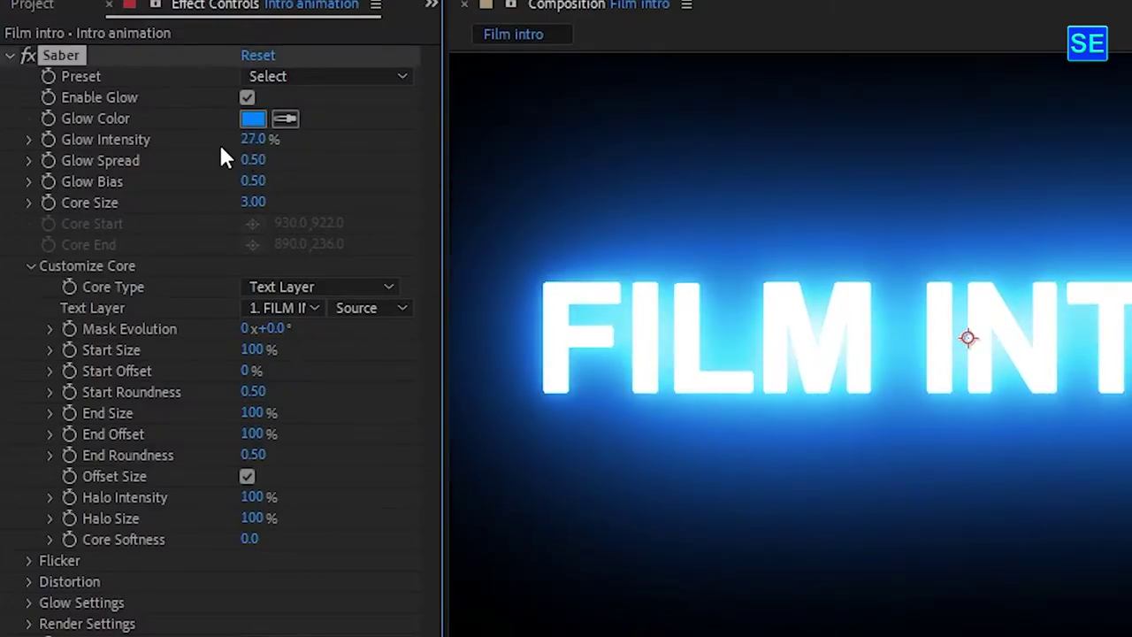
click(304, 76)
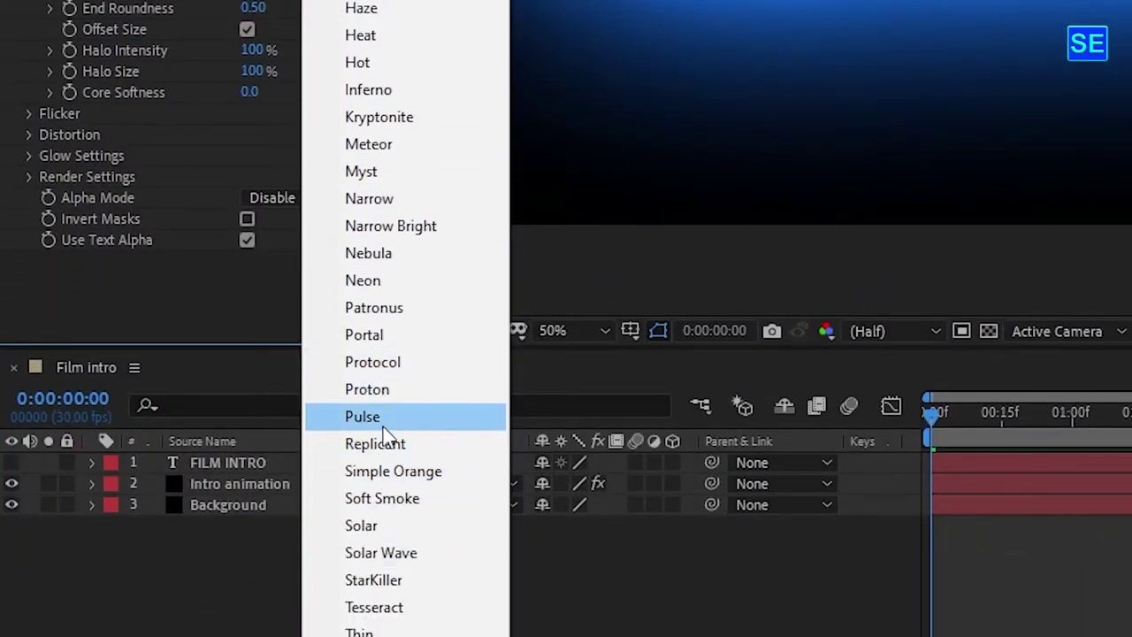
Step: Apply the Pulse Saber preset and set Glow Intensity to 50%
click(383, 423)
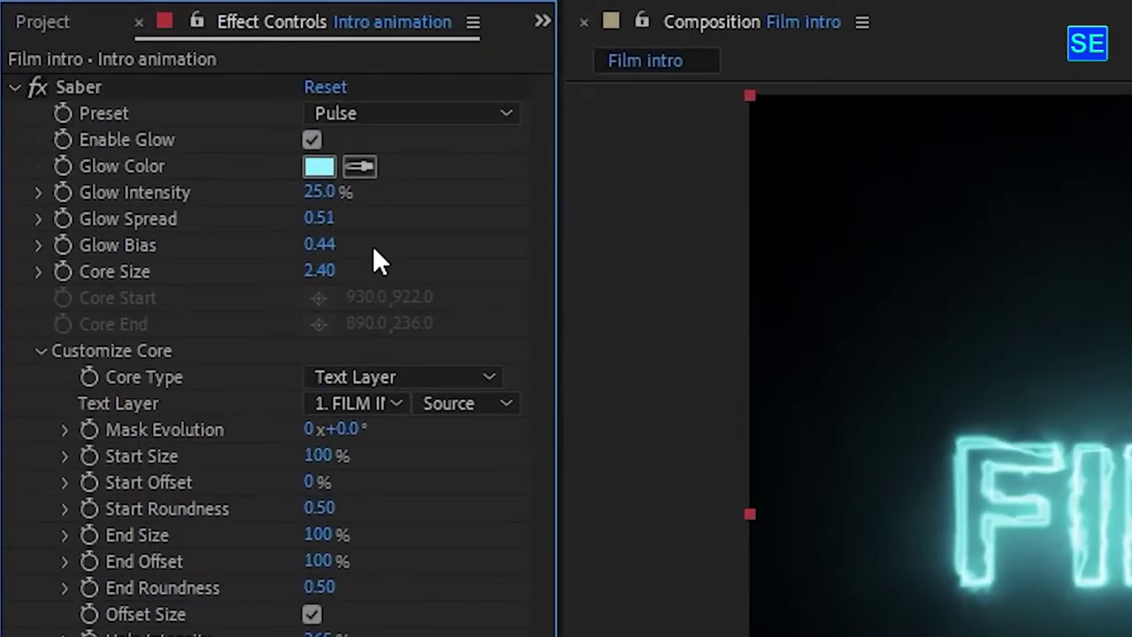
drag(320, 191, 328, 191)
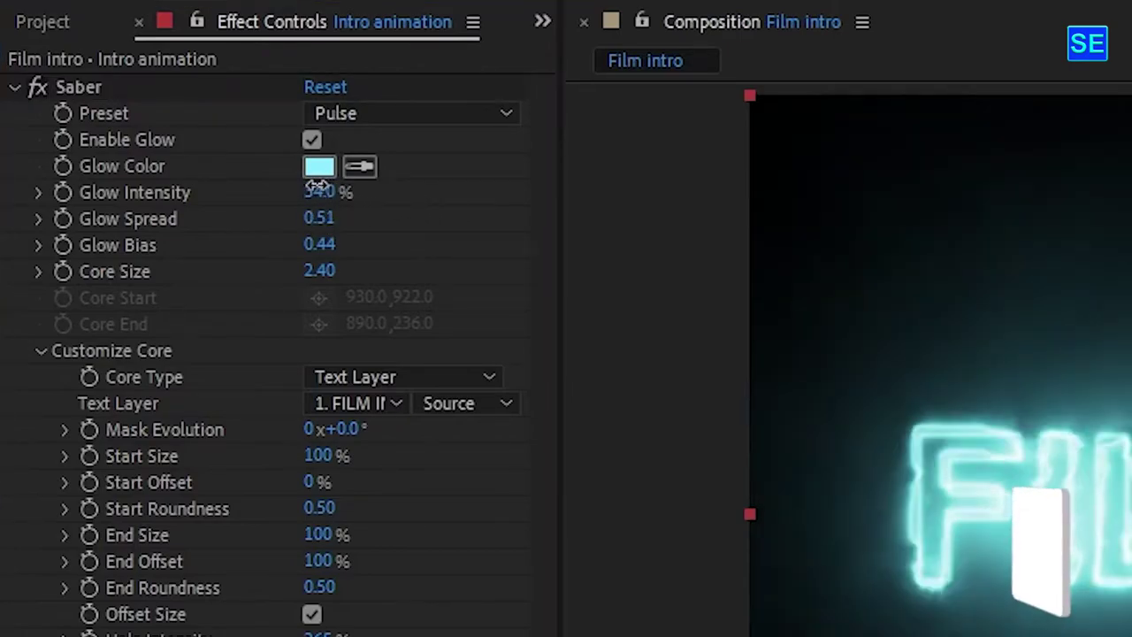
click(317, 189)
text(50)
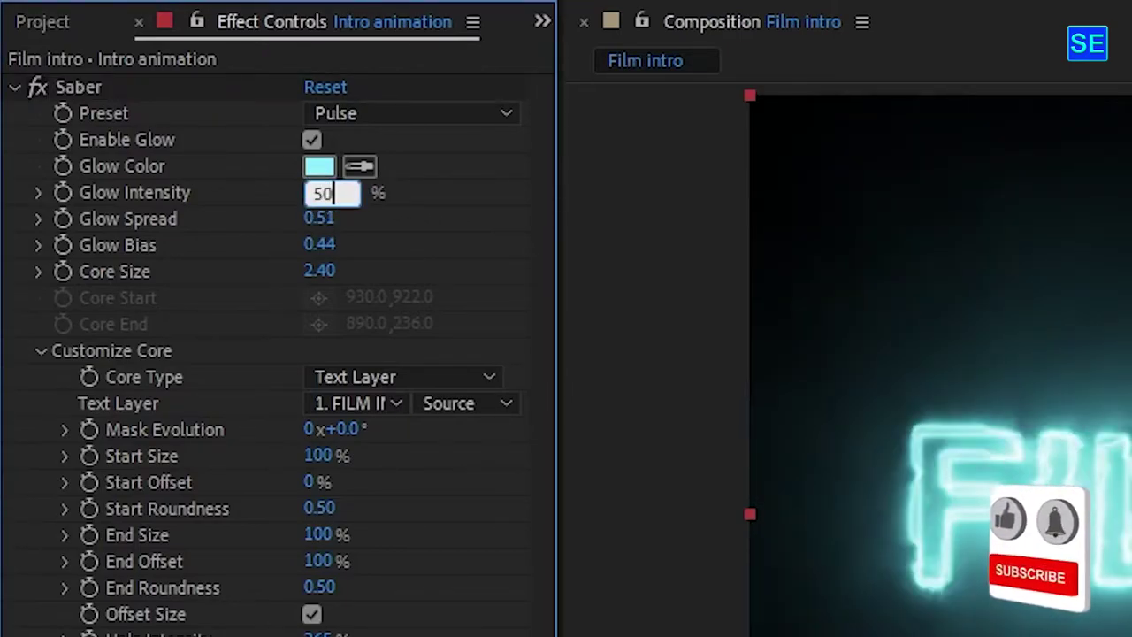
key(Return)
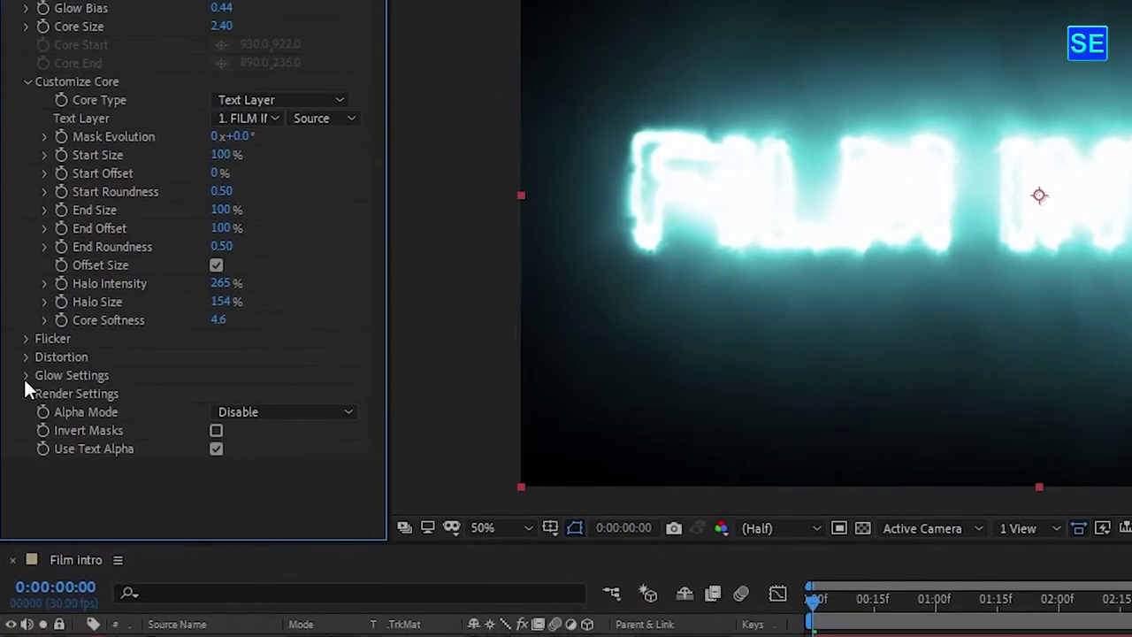
Step: In Glow Settings, set Alpha Mode to Mask Core and Glow Intensity Multiplier to 70, then preview
click(26, 377)
scroll(148, 320, down, 2)
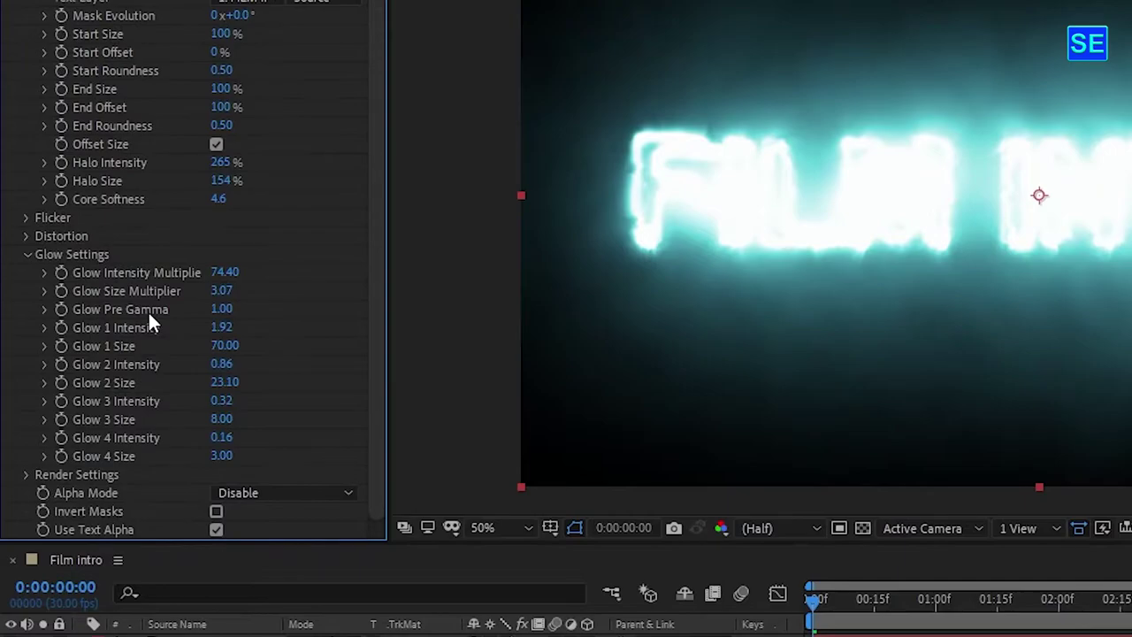
click(295, 495)
click(291, 537)
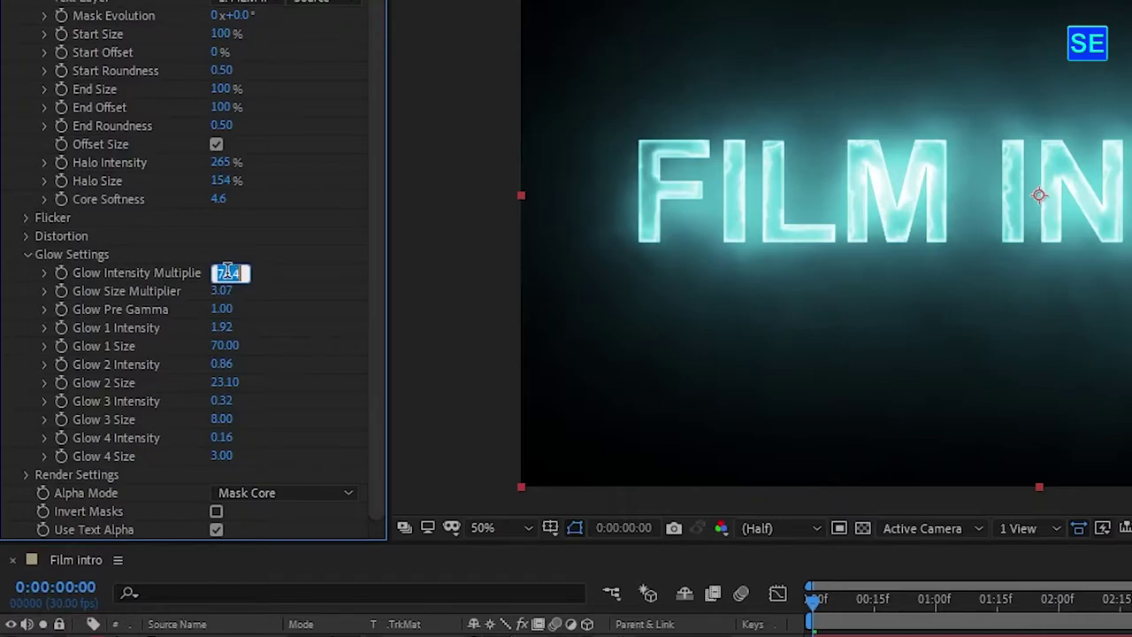
text(70)
key(Return)
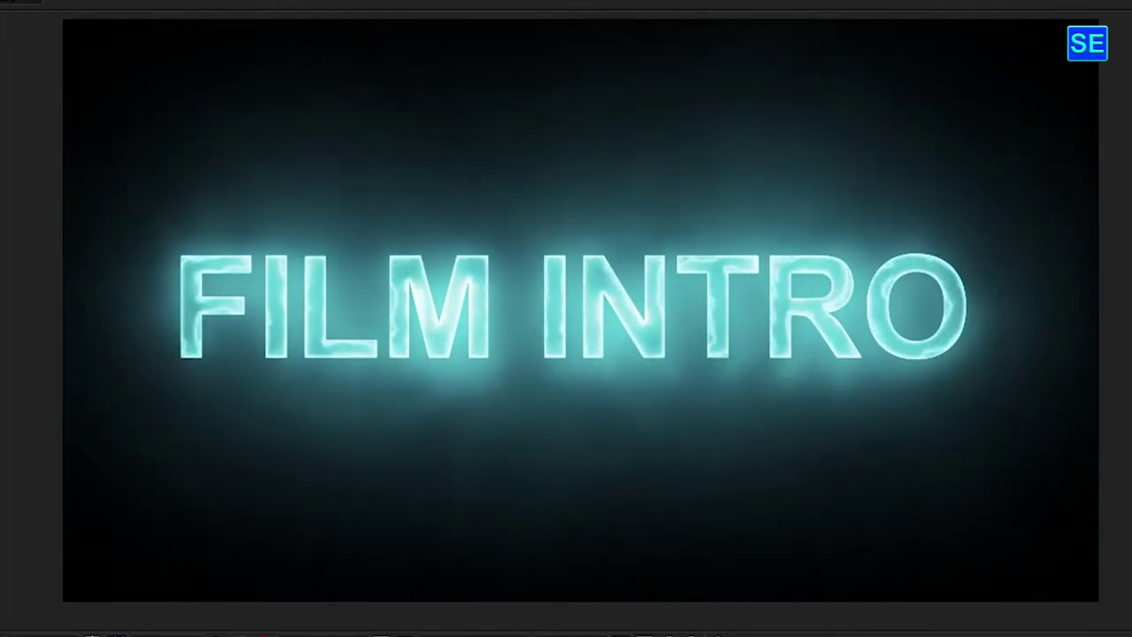
key(space)
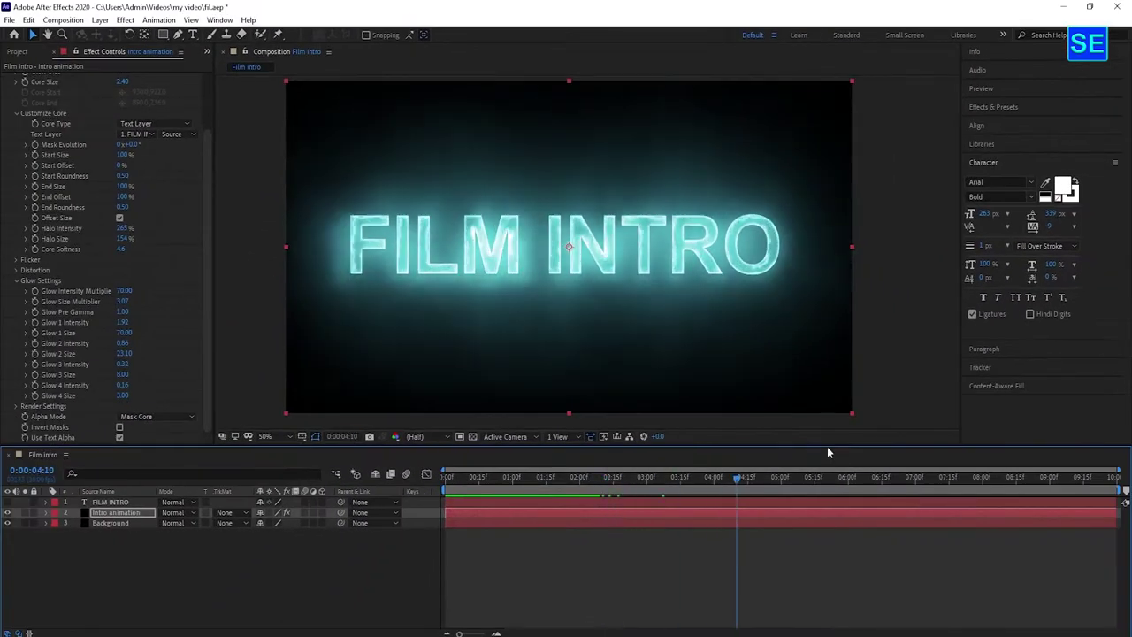
key(space)
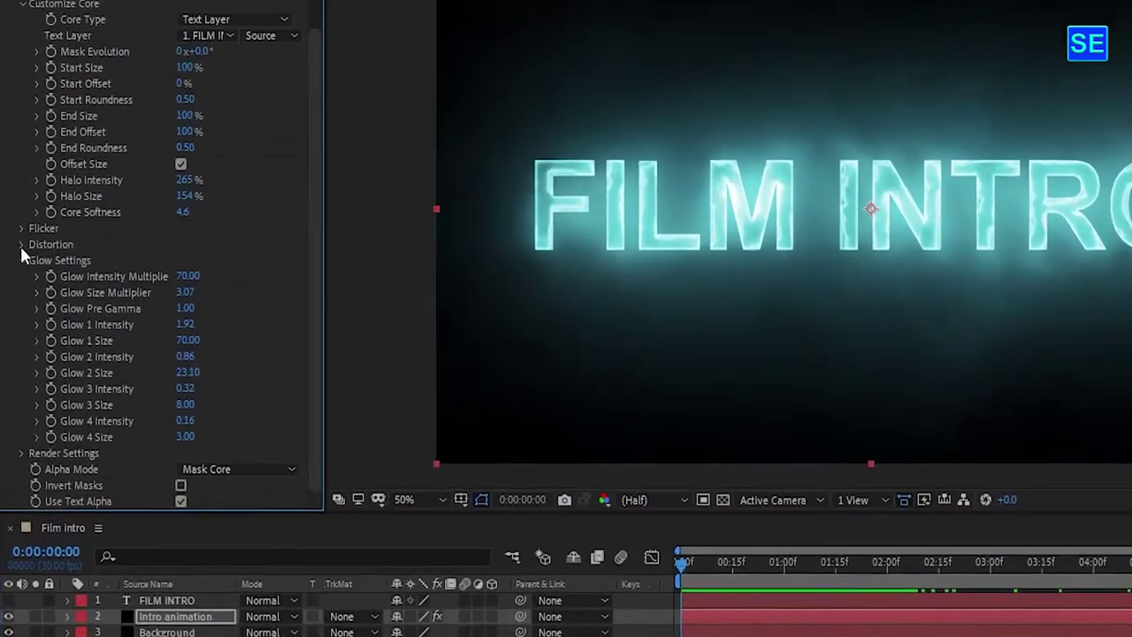
Step: Set Saber's Core Distortion Amount to 6 and Wind Speed to 0
click(15, 269)
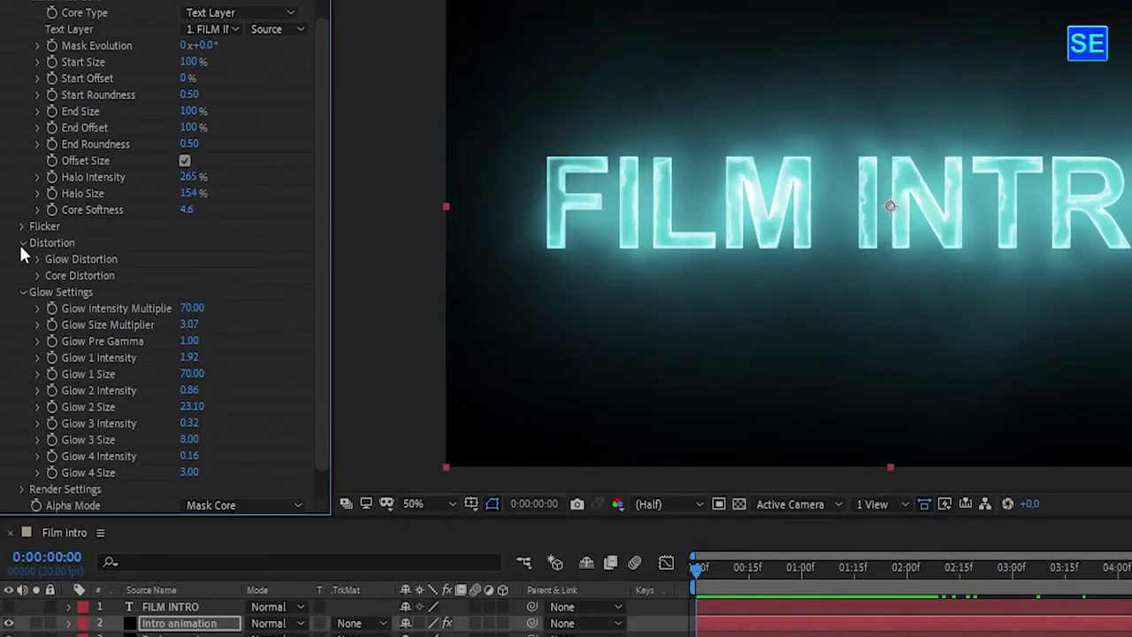
click(37, 275)
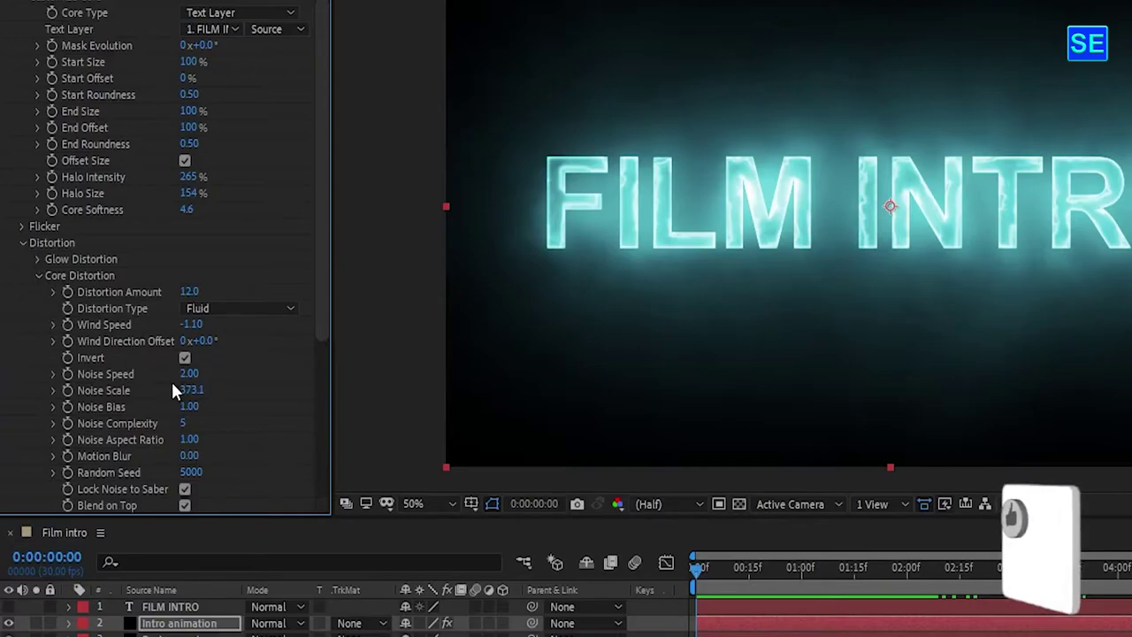
click(194, 291)
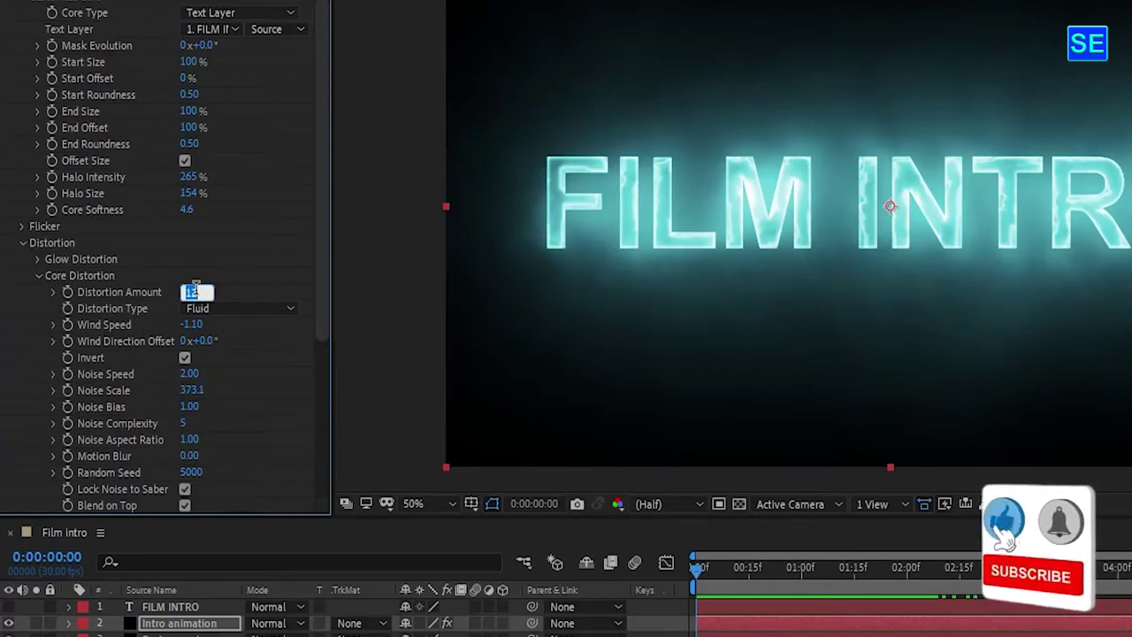
key(BackSpace)
text(6)
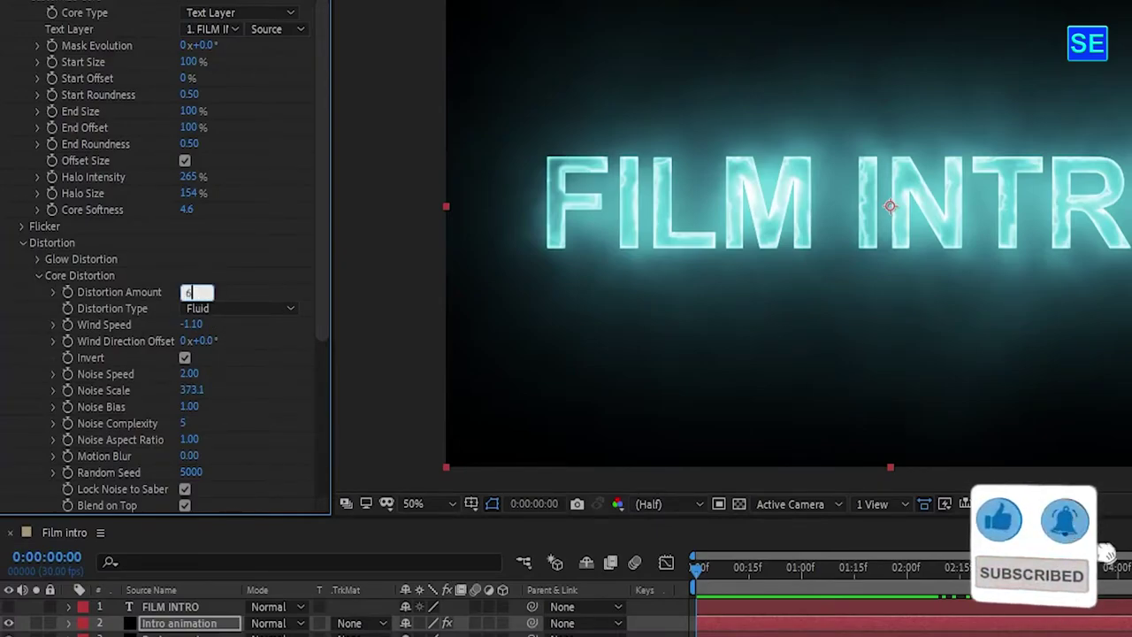
key(Return)
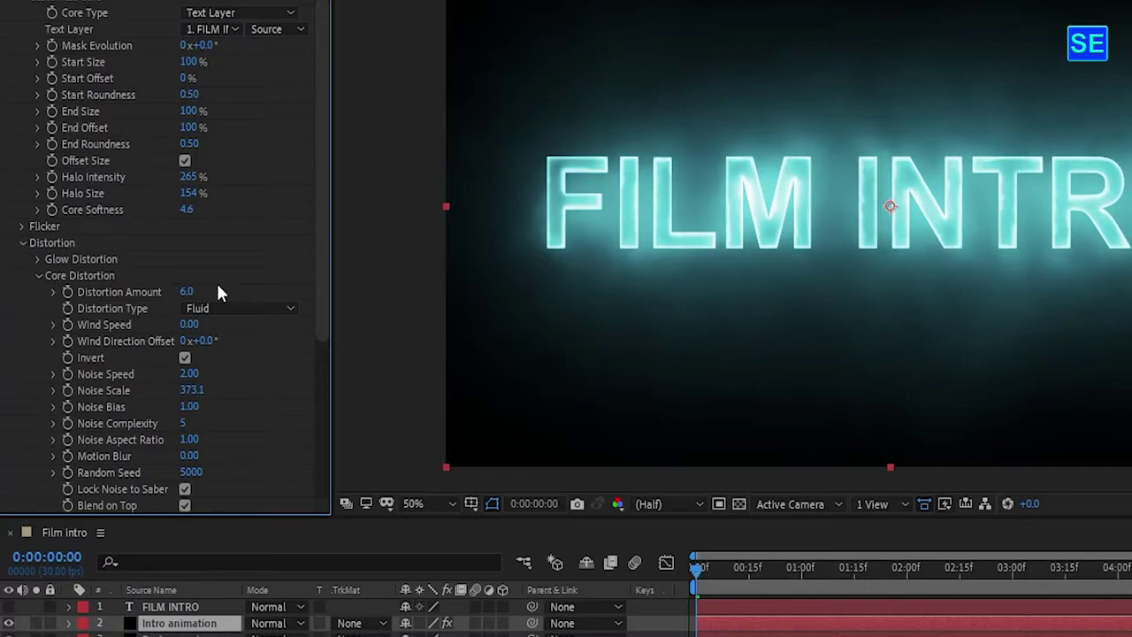
scroll(266, 301, down, 2)
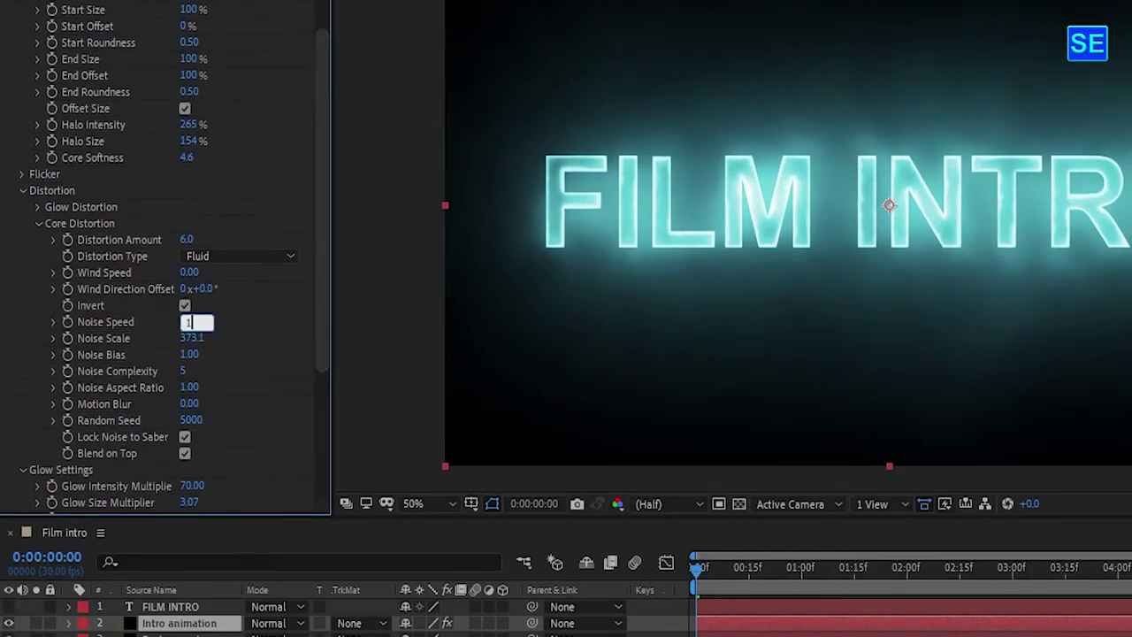
click(24, 191)
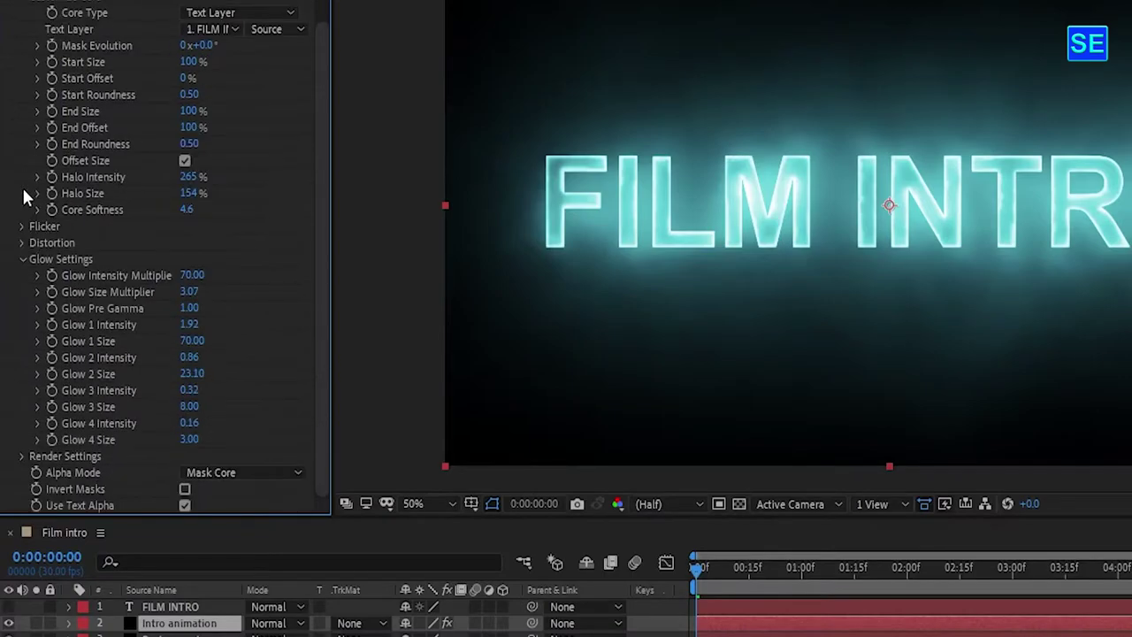
Step: Keyframe Saber's End Offset from 0% at one second to 100% at four seconds, then preview
click(22, 256)
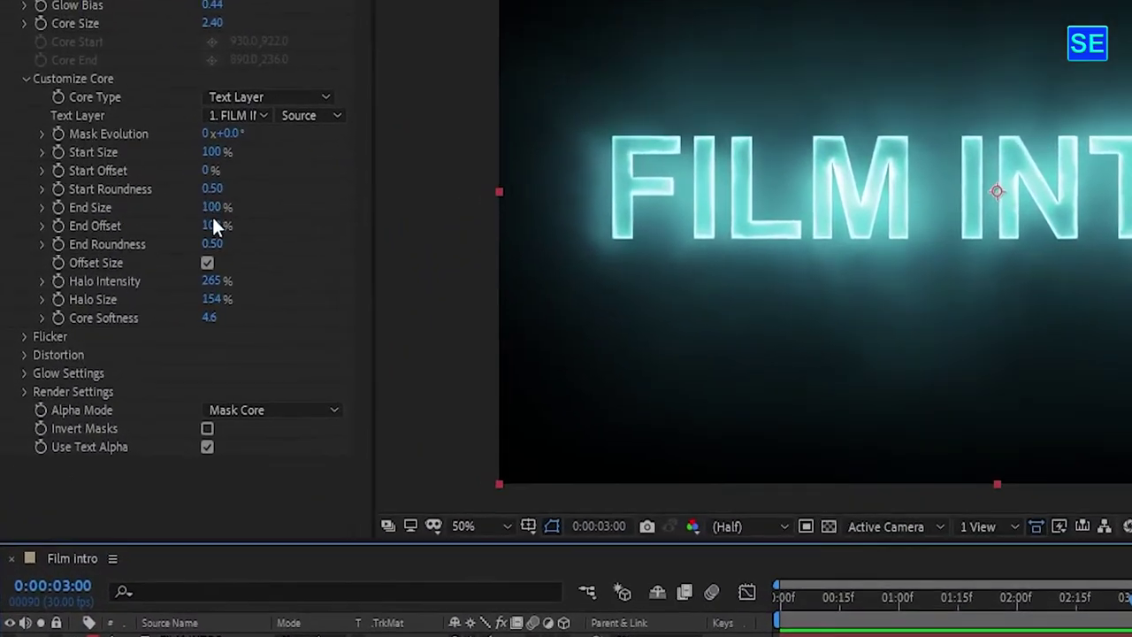
drag(213, 229, 71, 244)
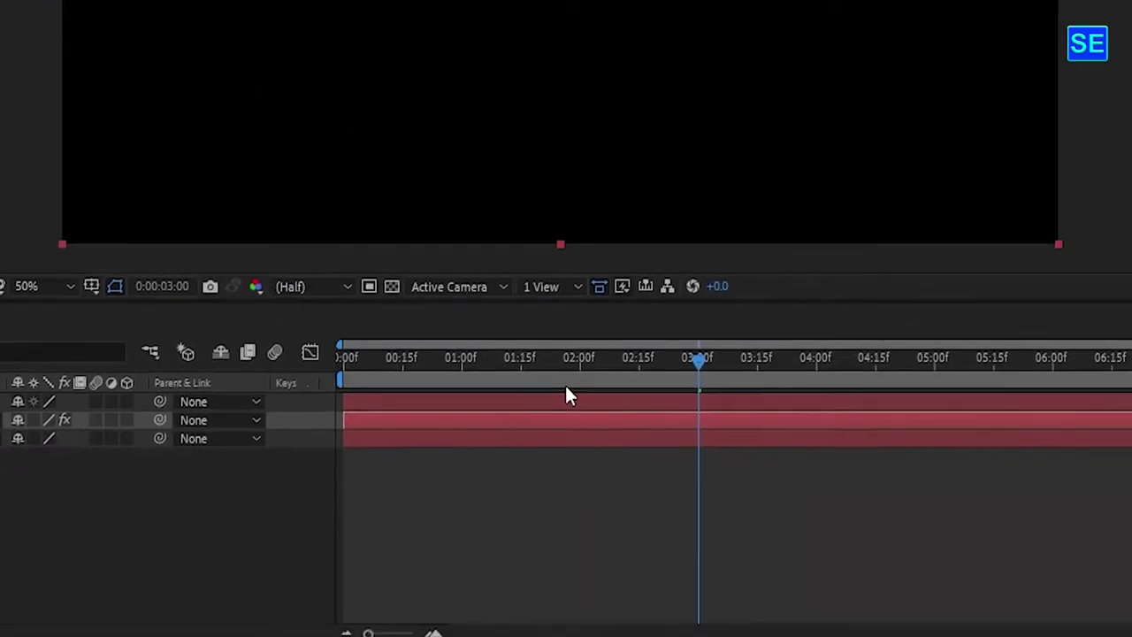
click(528, 361)
mouse_move(488, 358)
mouse_down()
mouse_move(547, 352)
mouse_move(462, 359)
mouse_up()
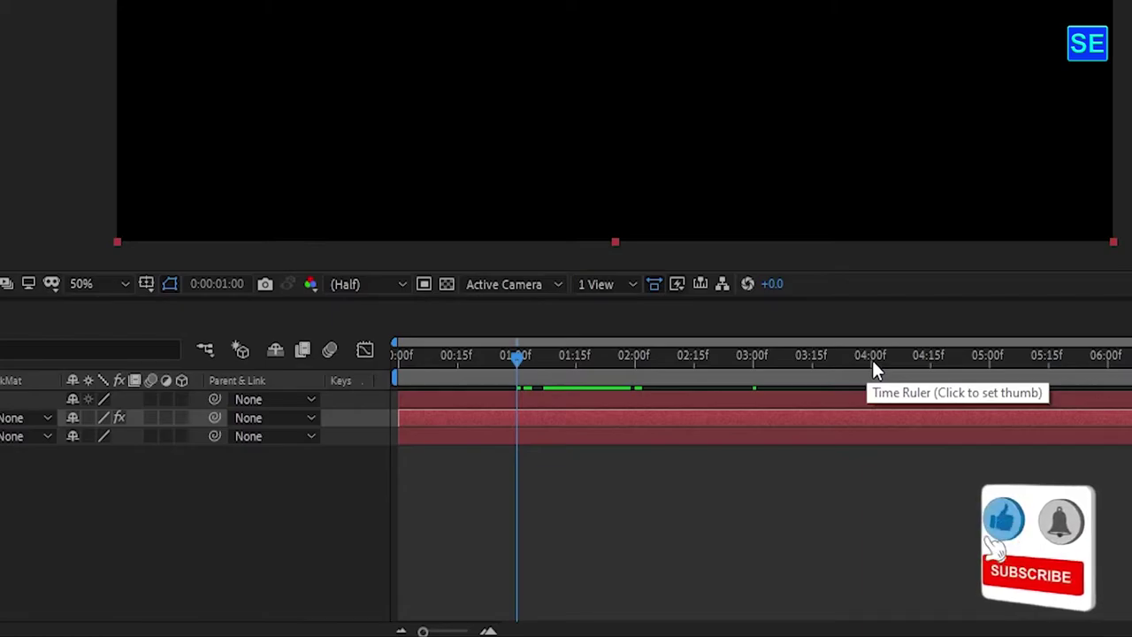
click(872, 360)
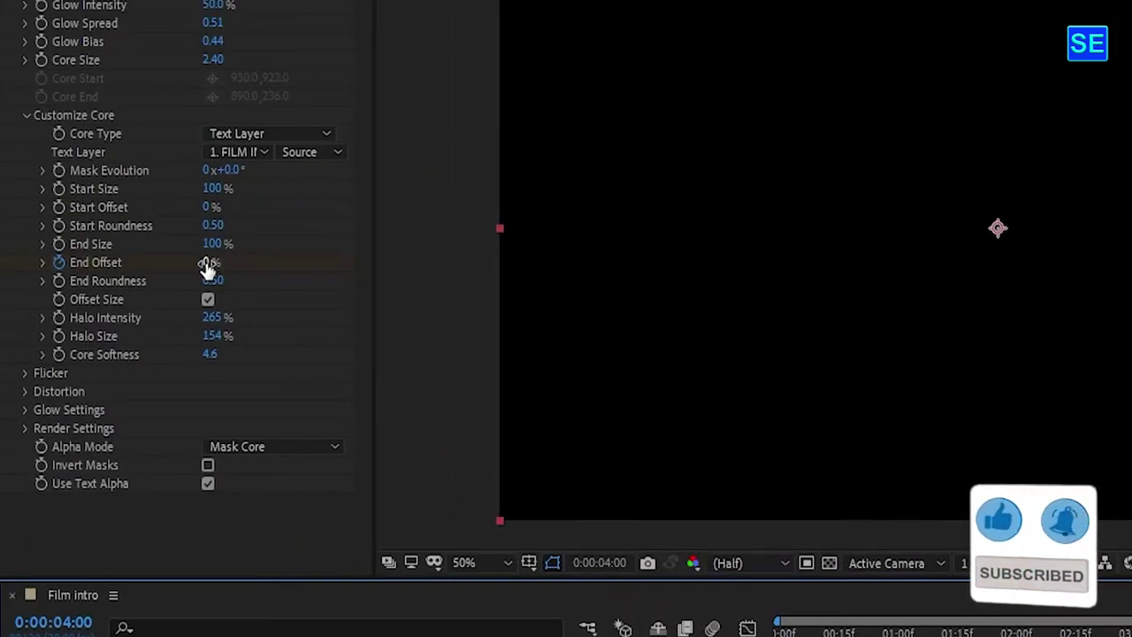
drag(205, 268, 339, 253)
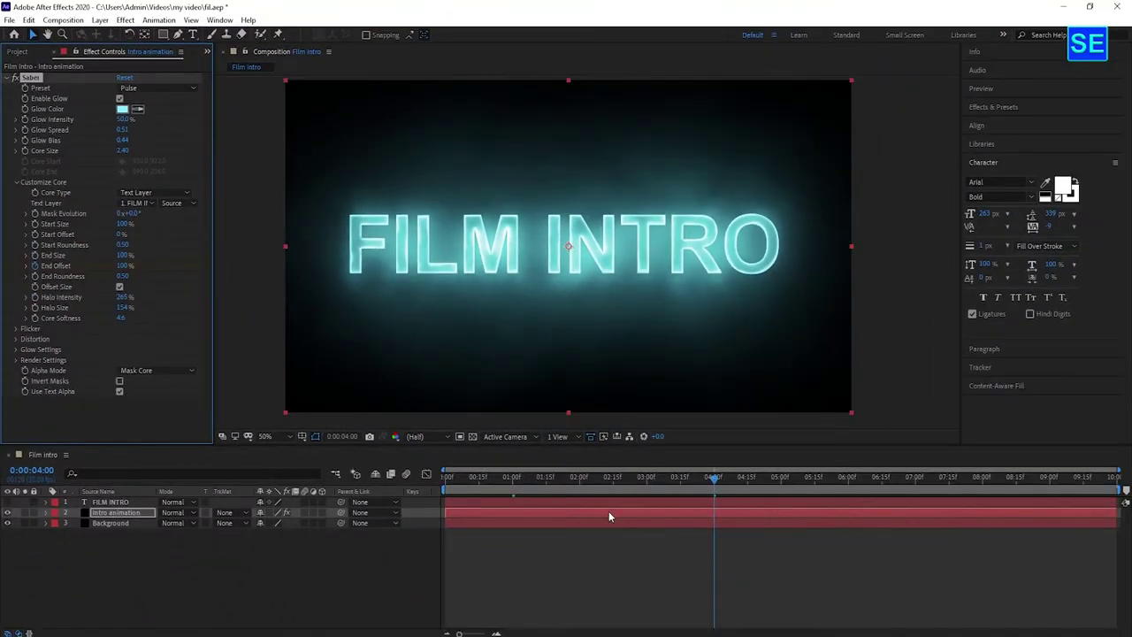
drag(677, 486, 513, 506)
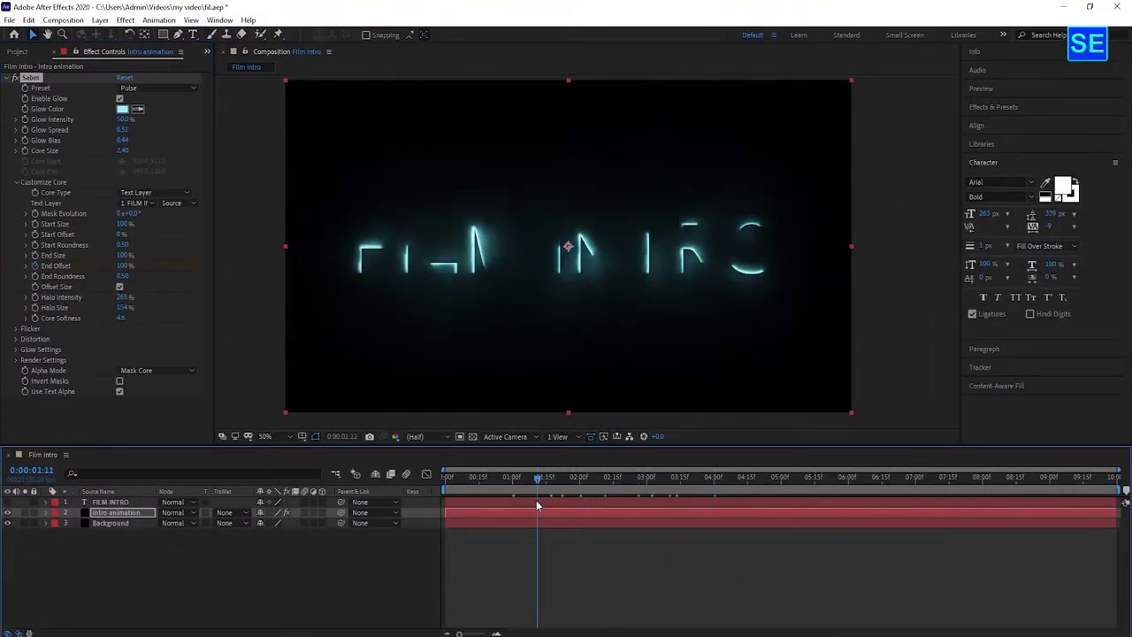
key(space)
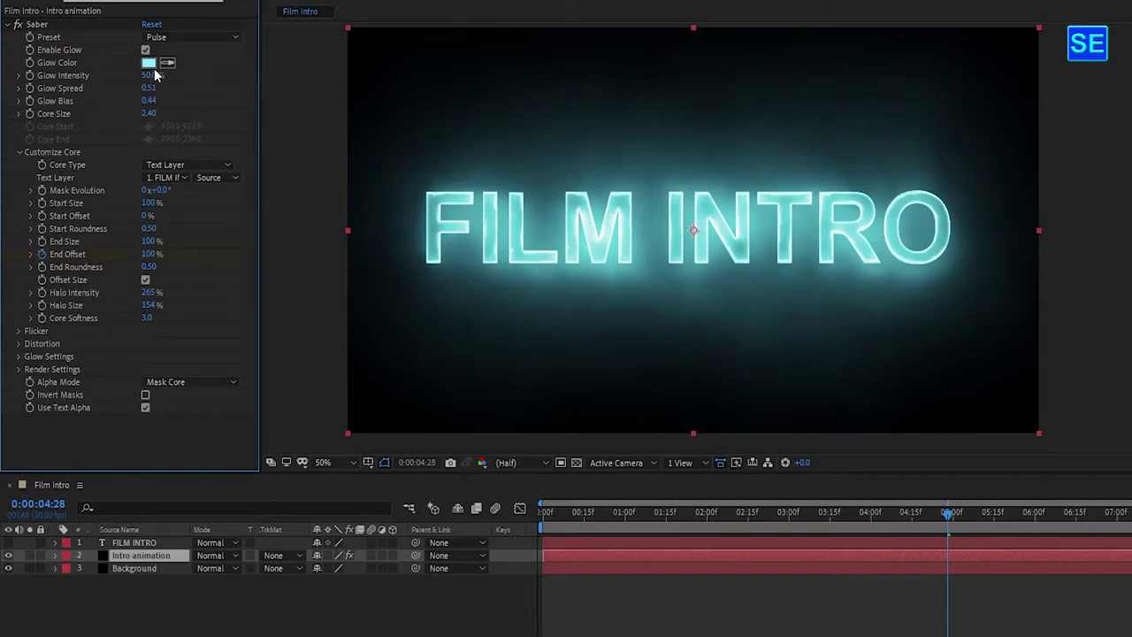
click(149, 64)
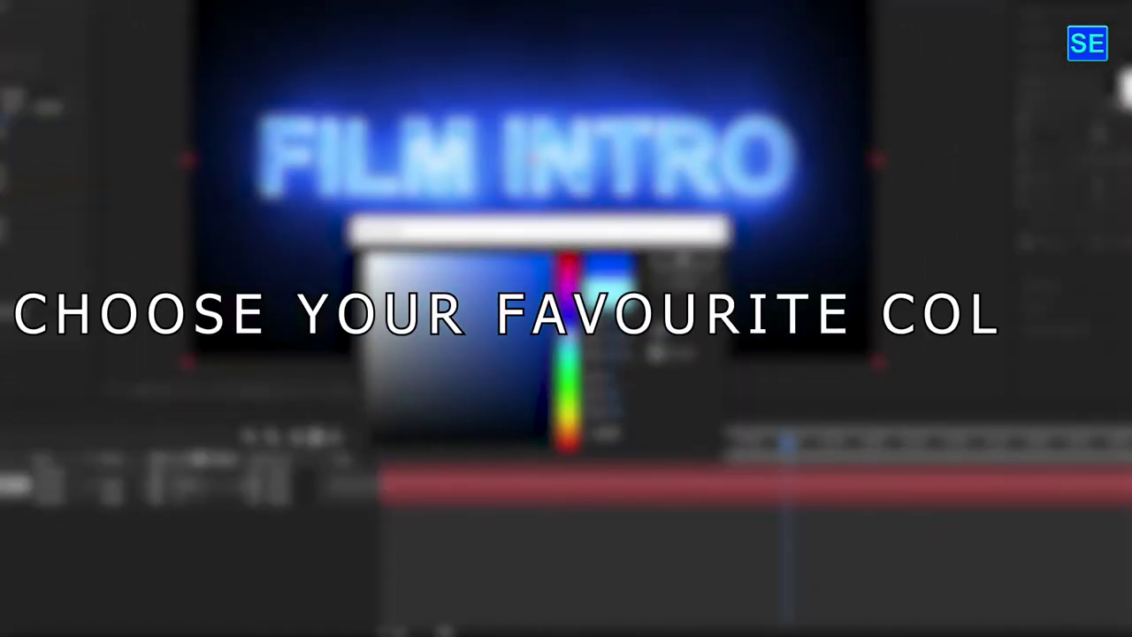
click(673, 281)
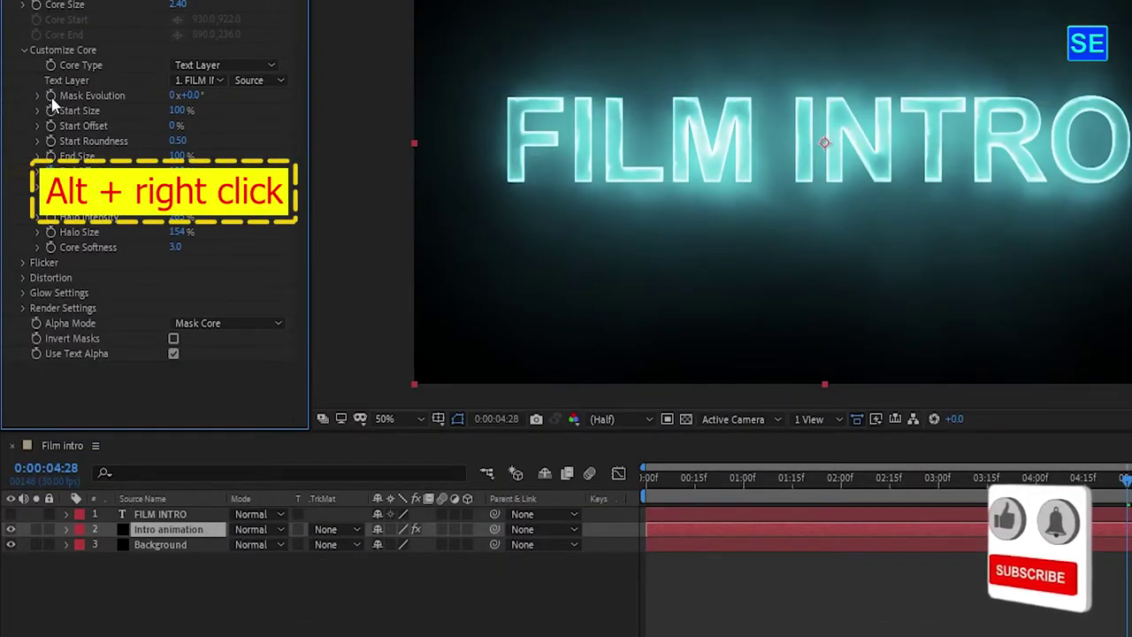
Step: Drive Saber's Mask Evolution with a time*30 expression and set Start Size to 0%
alt+click(50, 95)
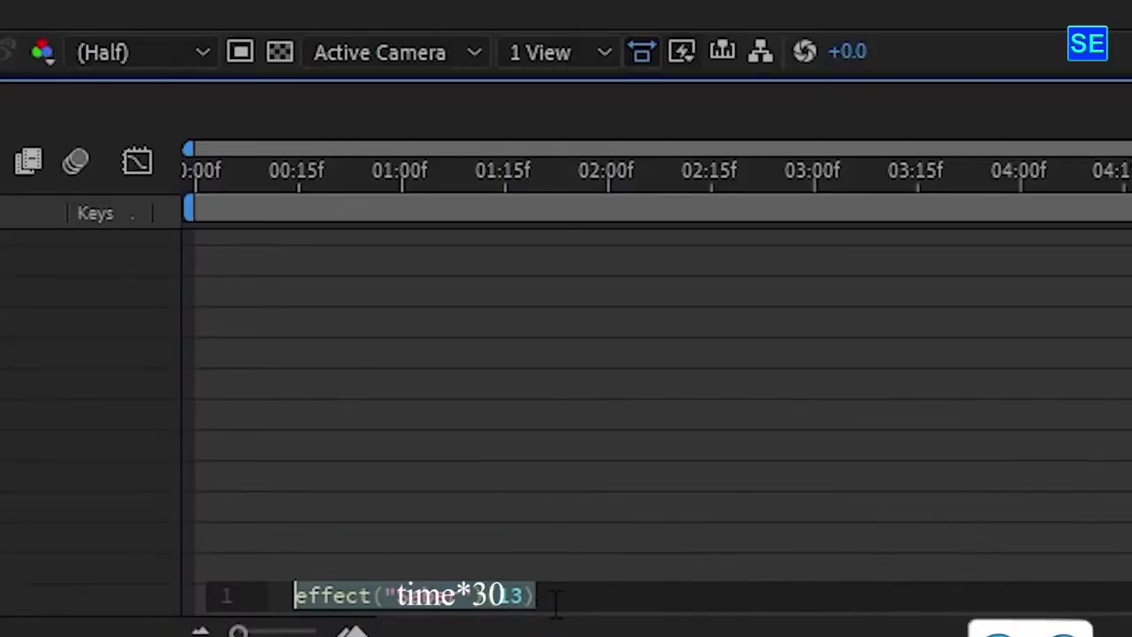
key(BackSpace)
text(tim)
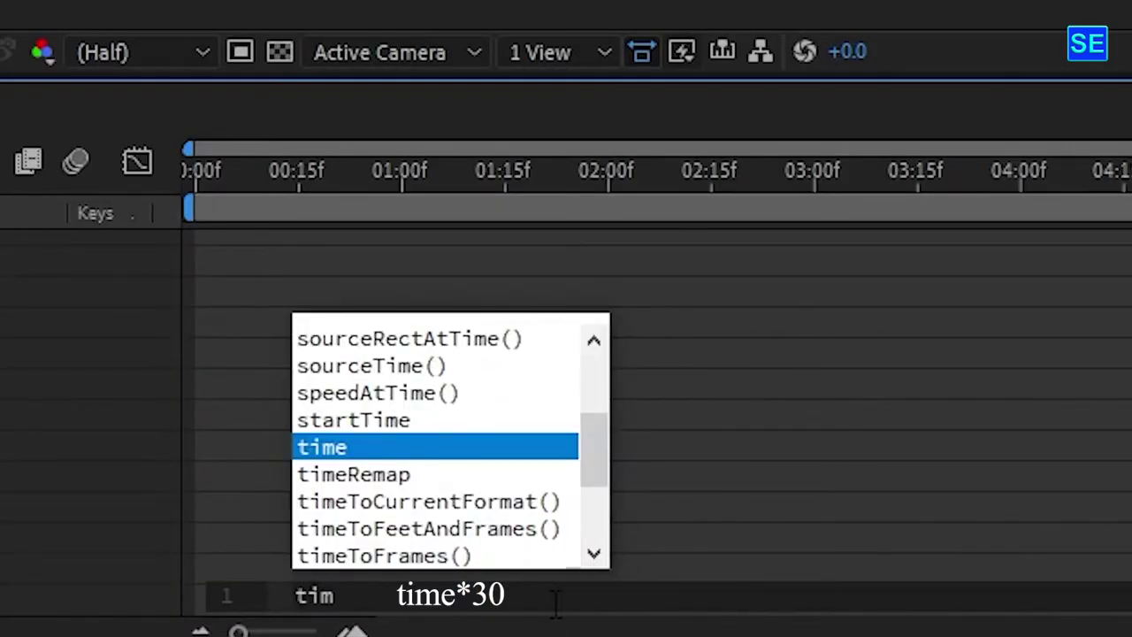
text(e*)
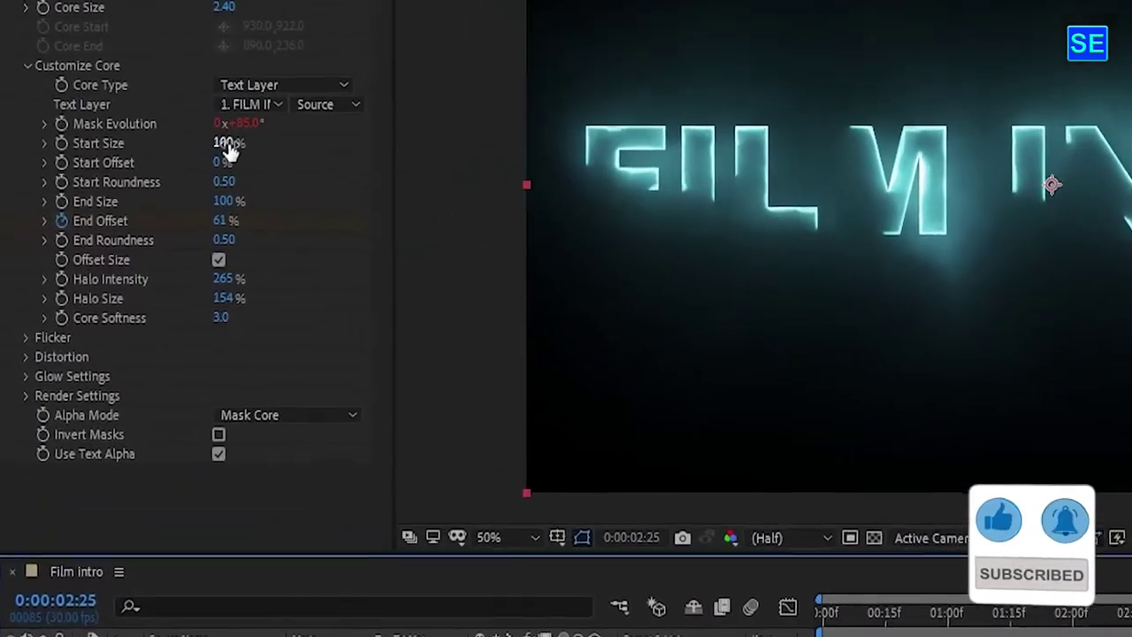
click(225, 145)
text(0)
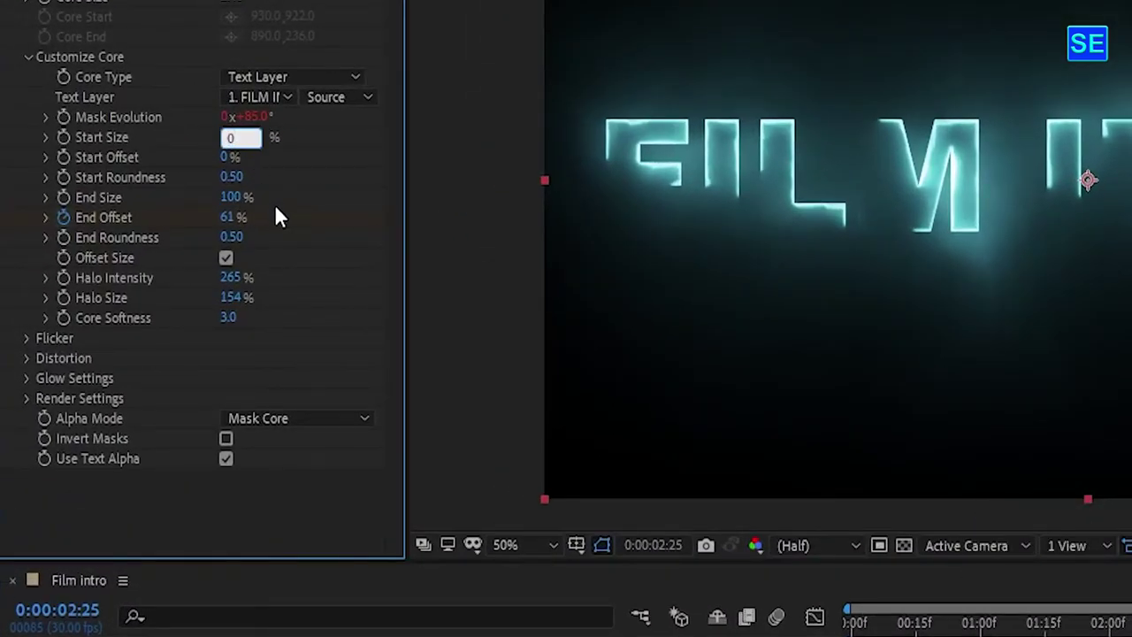
key(Return)
Step: Create a comp-sized solid named particals and move it to the top of the layer stack
right_click(230, 539)
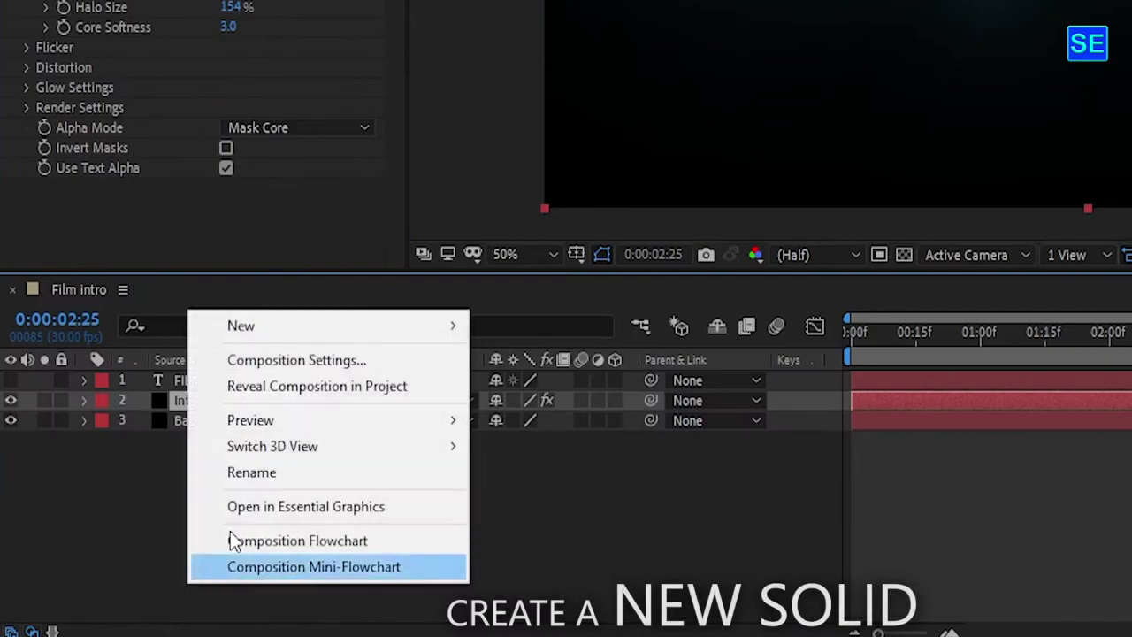
mouse_move(297, 336)
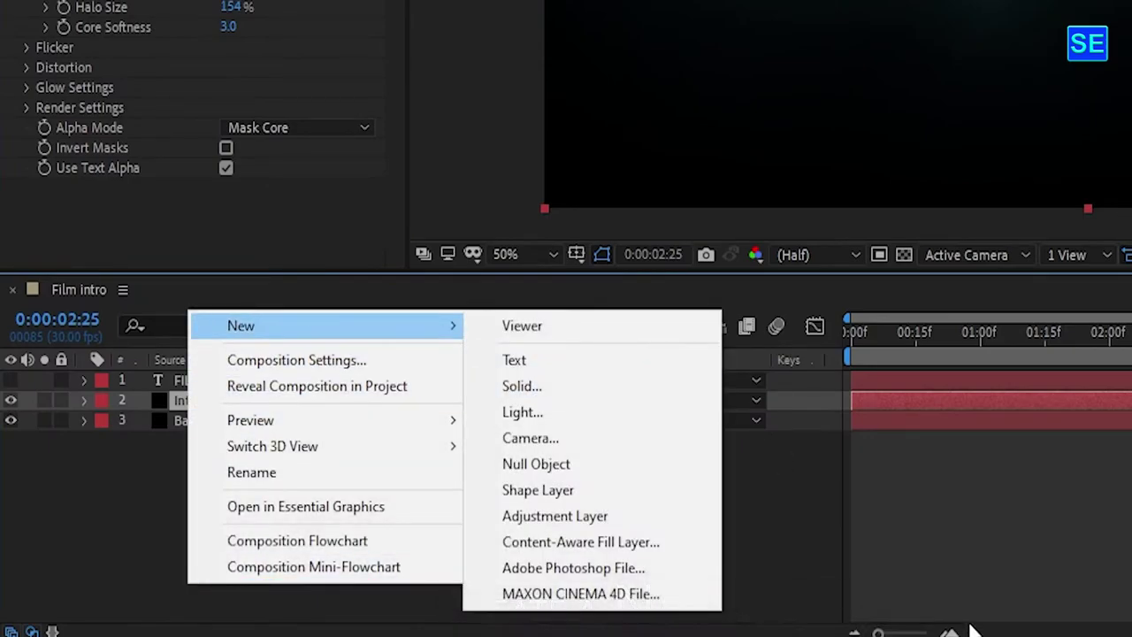
click(557, 389)
text(particals)
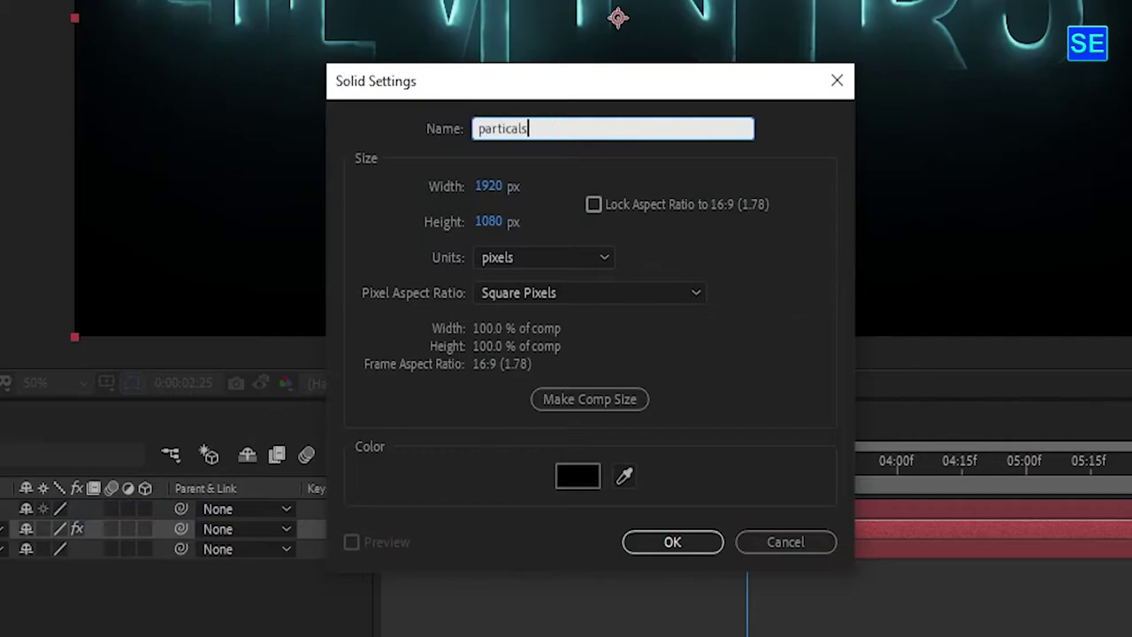
click(598, 408)
click(680, 544)
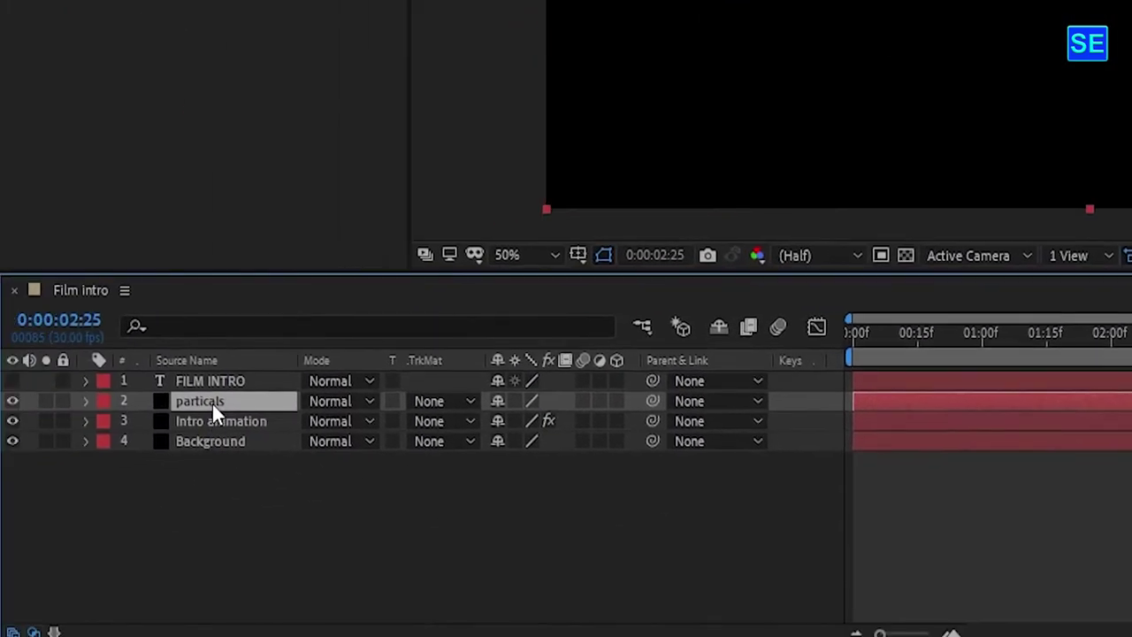
drag(212, 405, 222, 377)
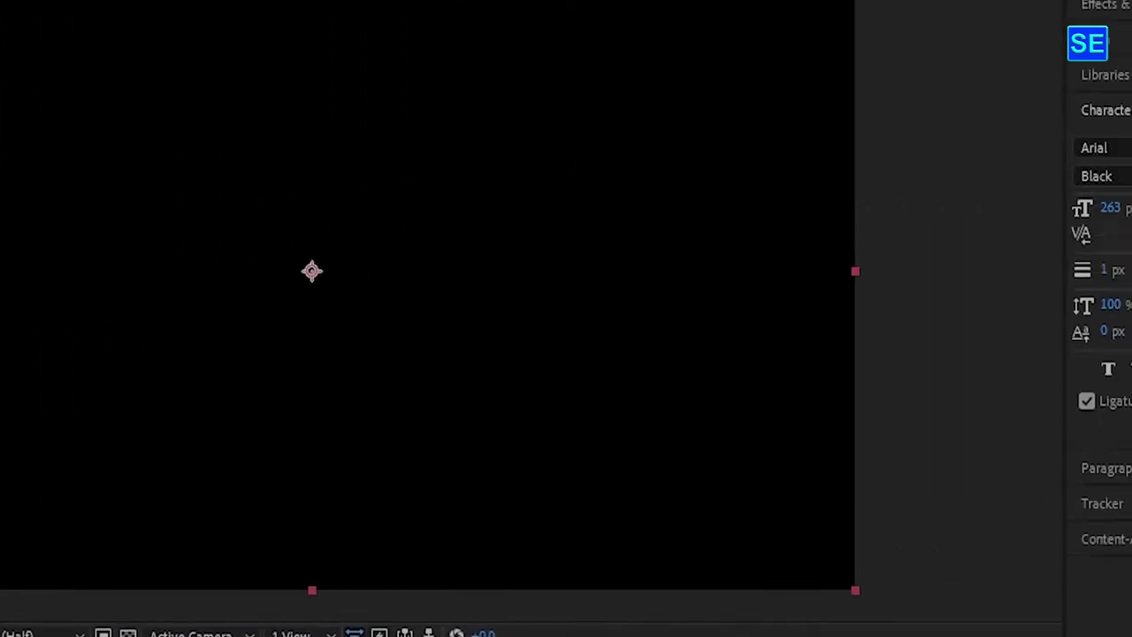
Step: Search for CC Snowfall and apply it to the particals layer
click(927, 132)
click(842, 162)
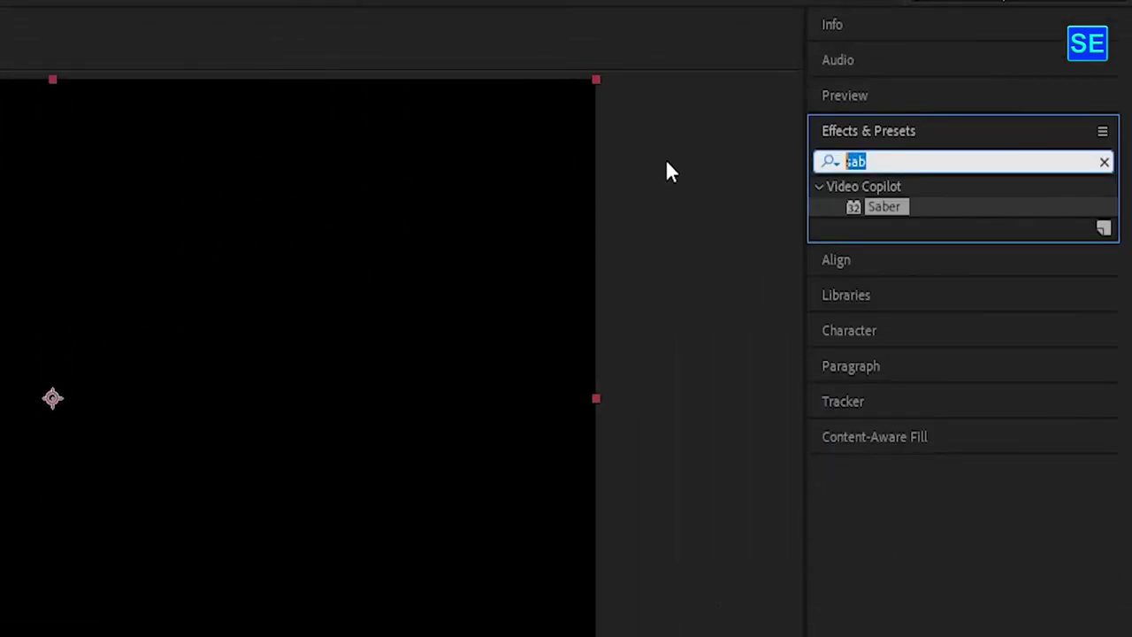
key(BackSpace)
text(cc)
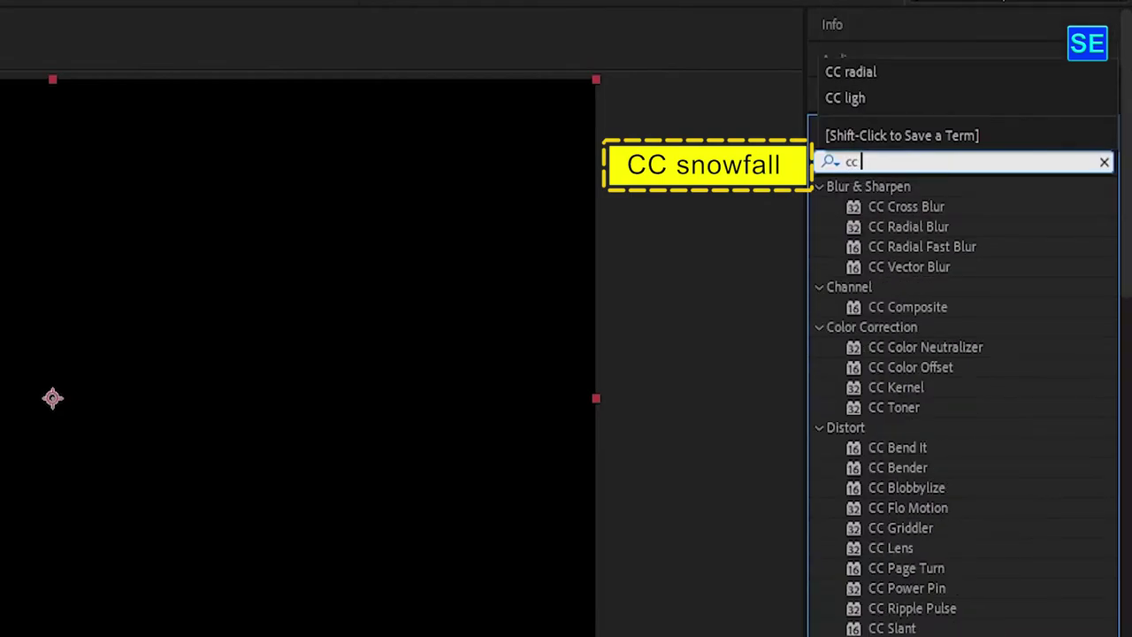
text( snow)
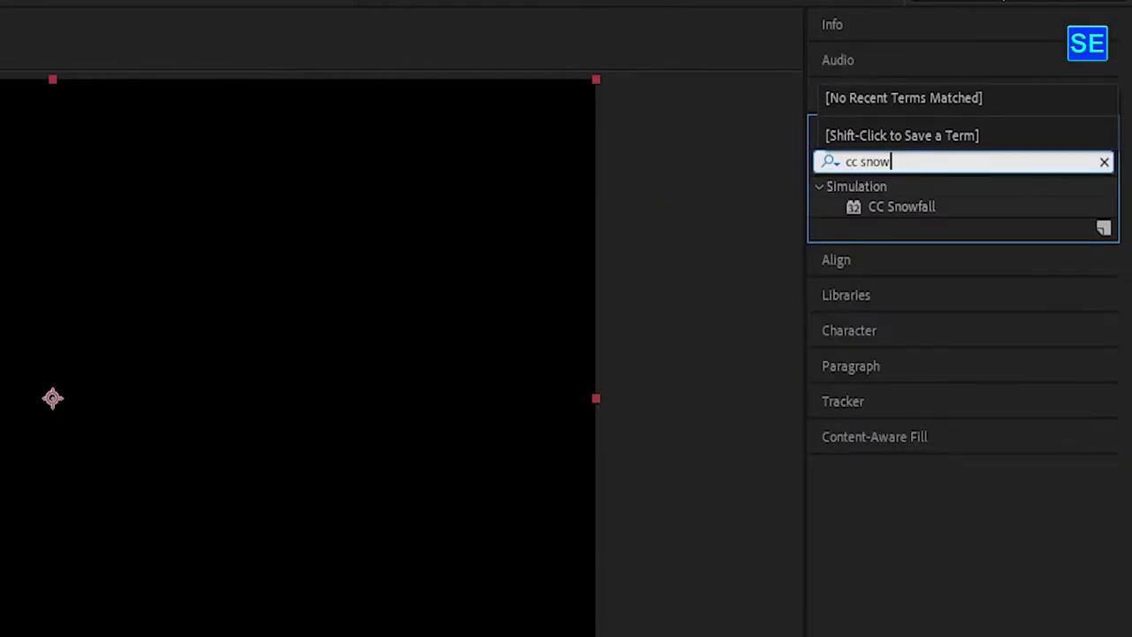
mouse_move(912, 204)
mouse_down()
mouse_move(250, 402)
mouse_move(247, 388)
mouse_up()
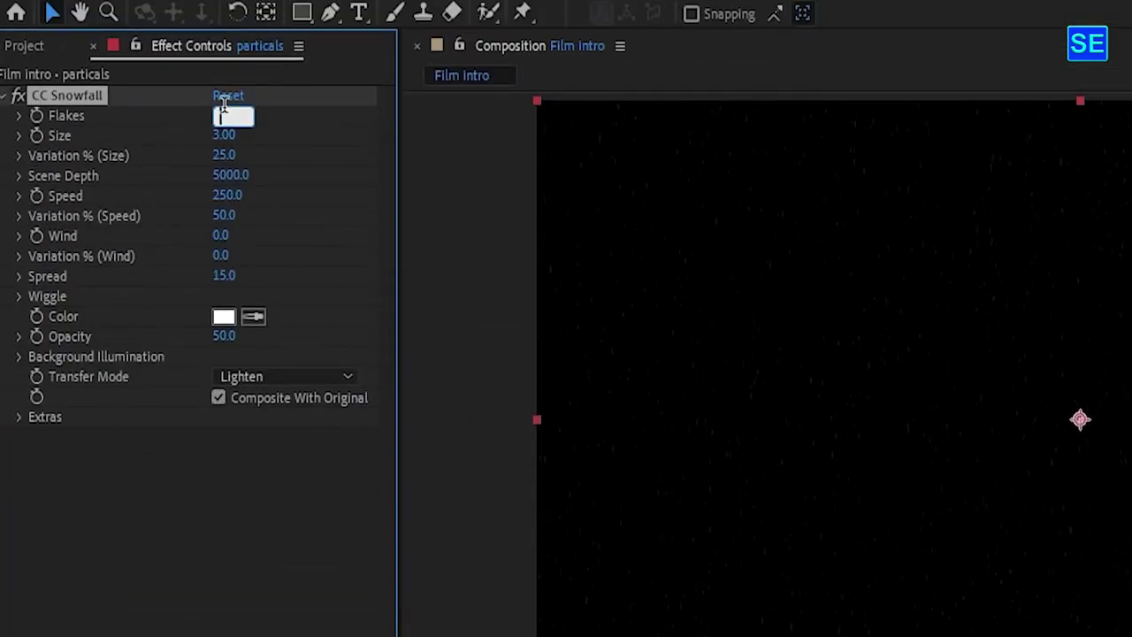
text(1000)
Step: Set CC Snowfall to 100 flakes at size 15 with a cyan flake colour
key(BackSpace)
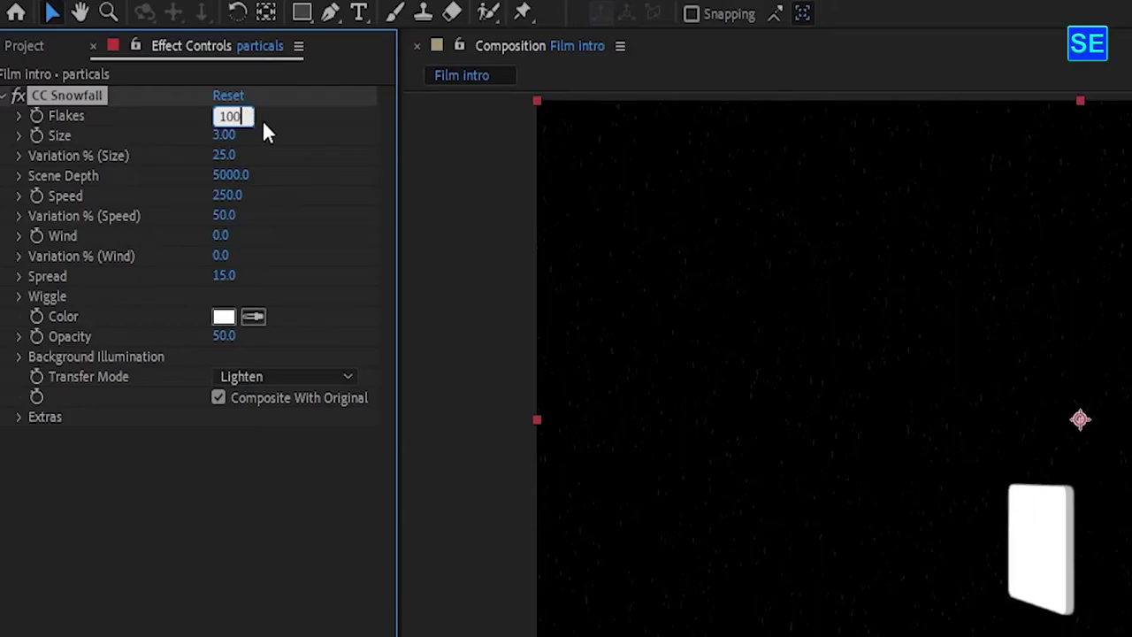
key(Return)
click(224, 135)
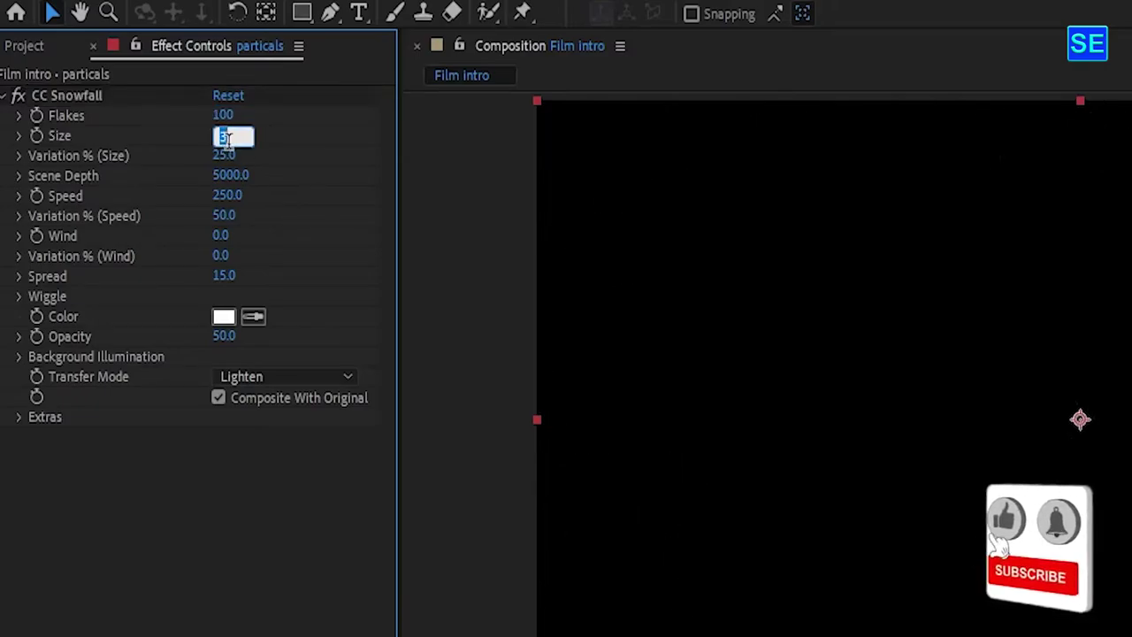
key(BackSpace)
text(15)
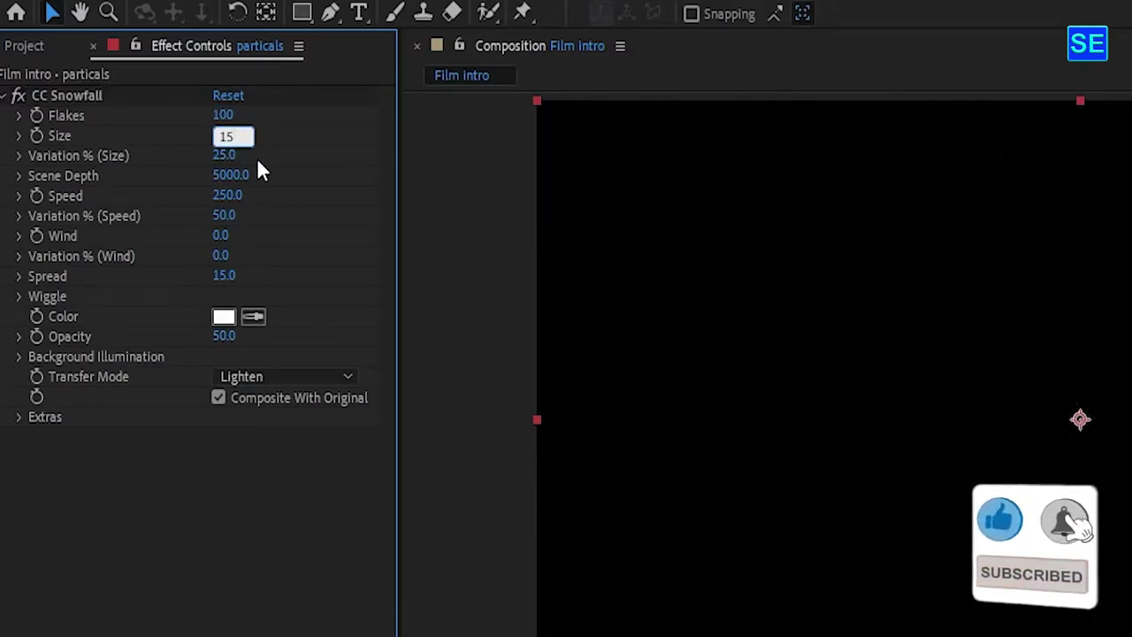
click(224, 316)
click(570, 285)
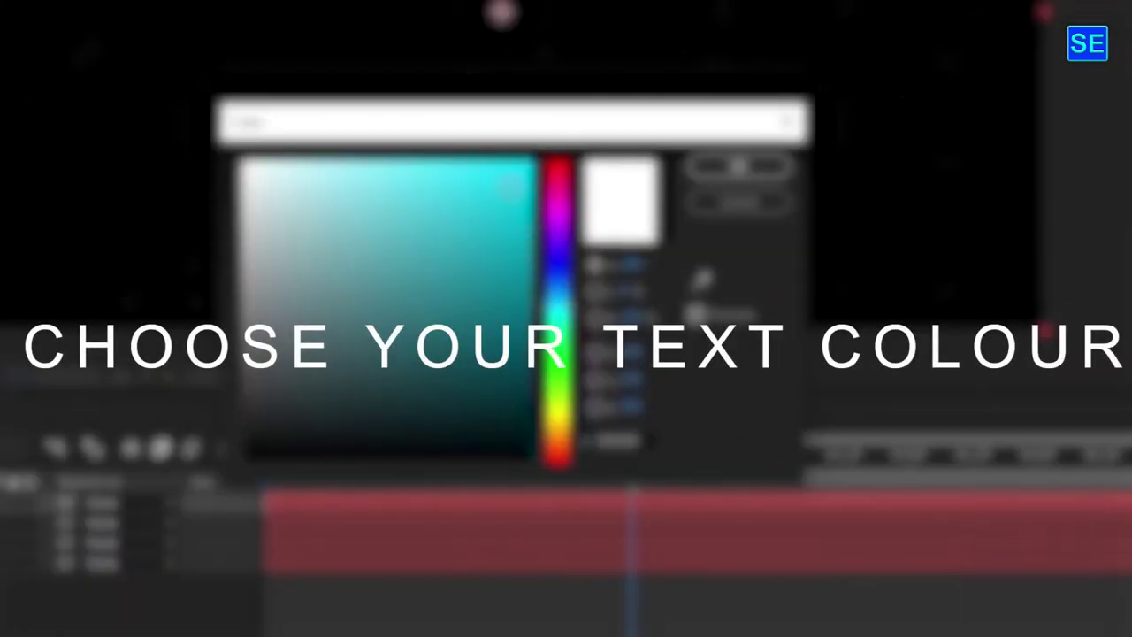
click(701, 182)
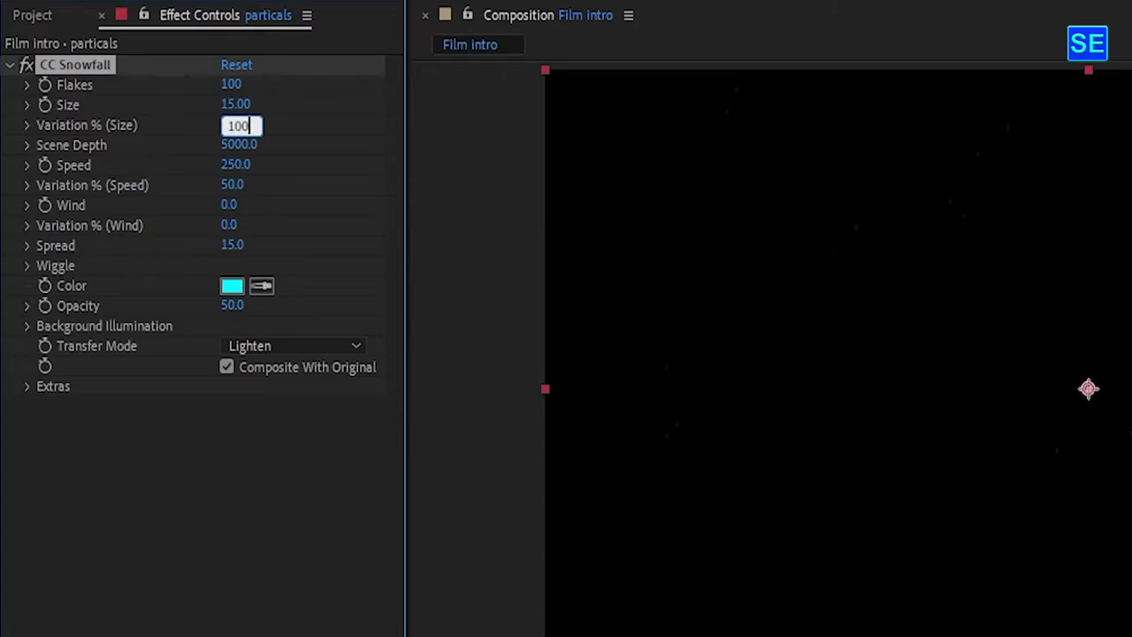
Step: Set the snowfall's Size Variation to 100% and Wind to 60
click(276, 141)
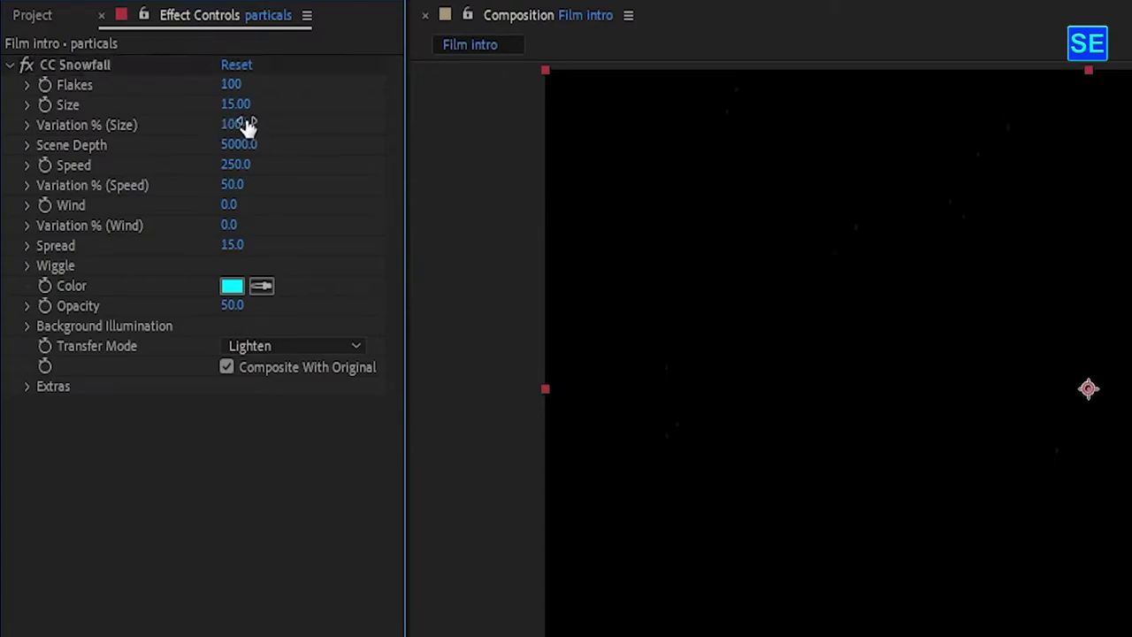
click(225, 206)
key(BackSpace)
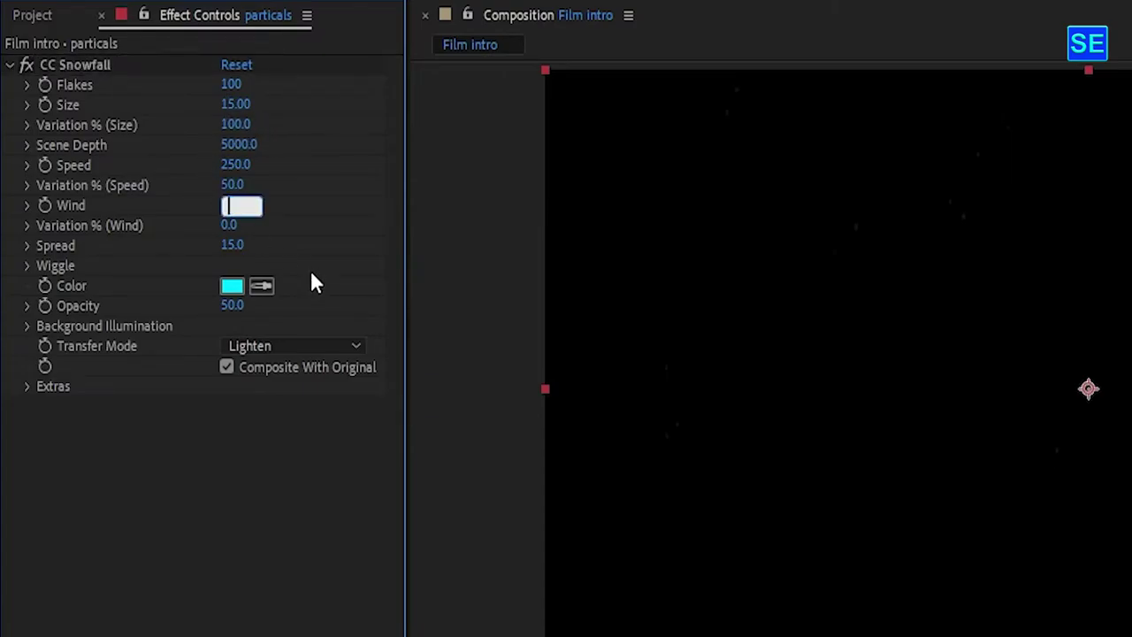
text(60)
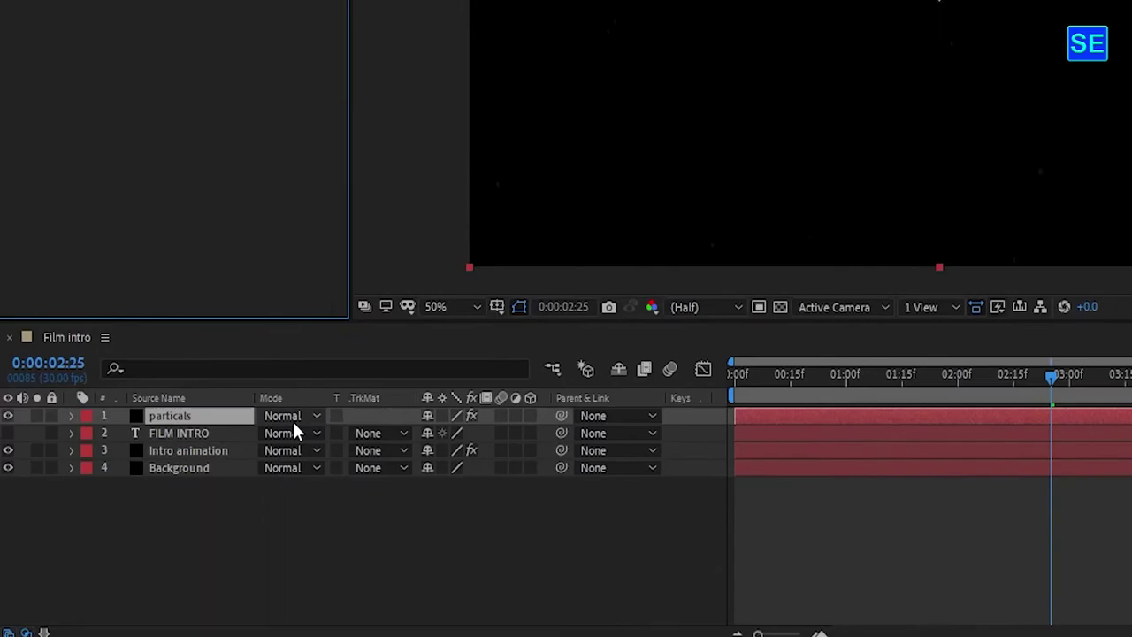
Step: Blend the particals layer in Add mode and scrub the timeline to preview the flakes
click(217, 468)
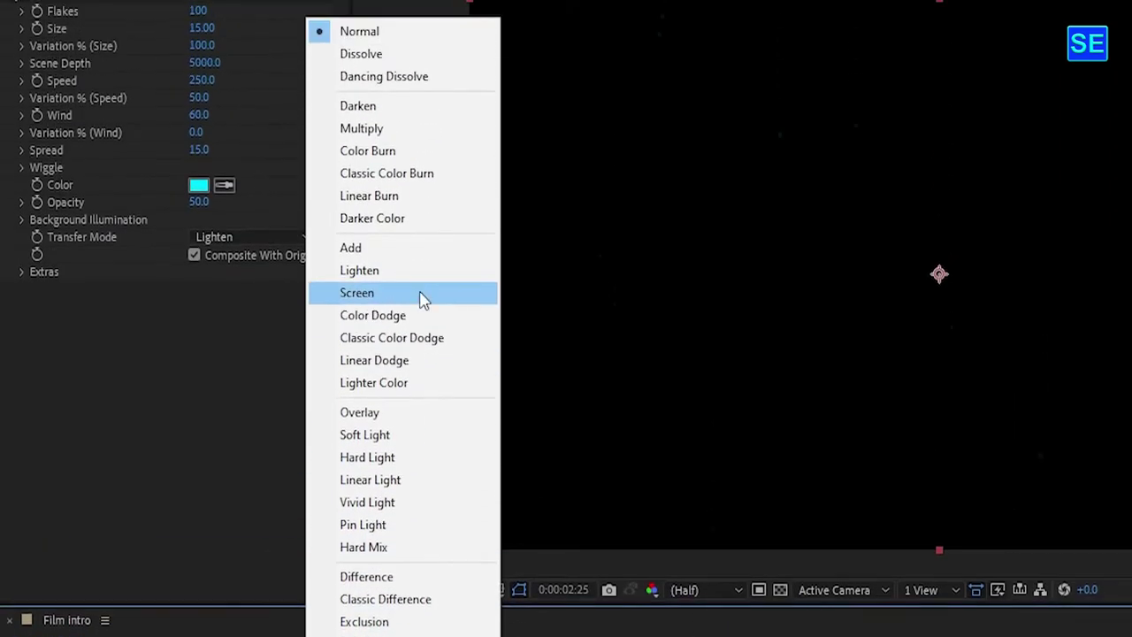
click(401, 252)
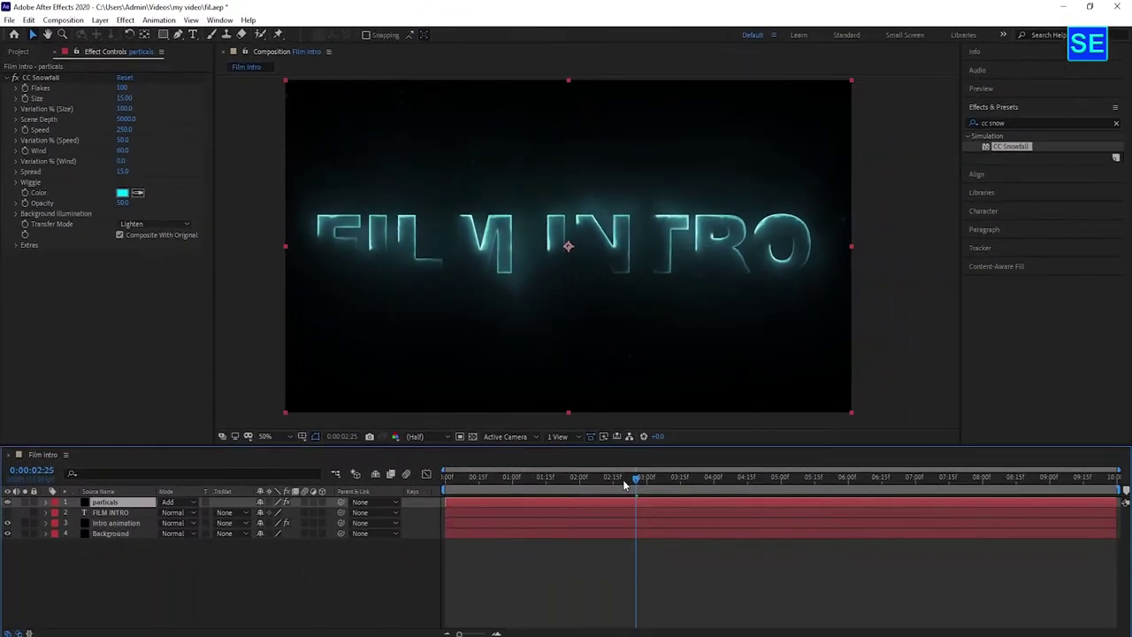
click(678, 476)
mouse_move(689, 475)
mouse_down()
mouse_move(1065, 508)
mouse_move(493, 482)
mouse_move(720, 477)
mouse_up()
Step: Create a new solid layer named Light
right_click(256, 430)
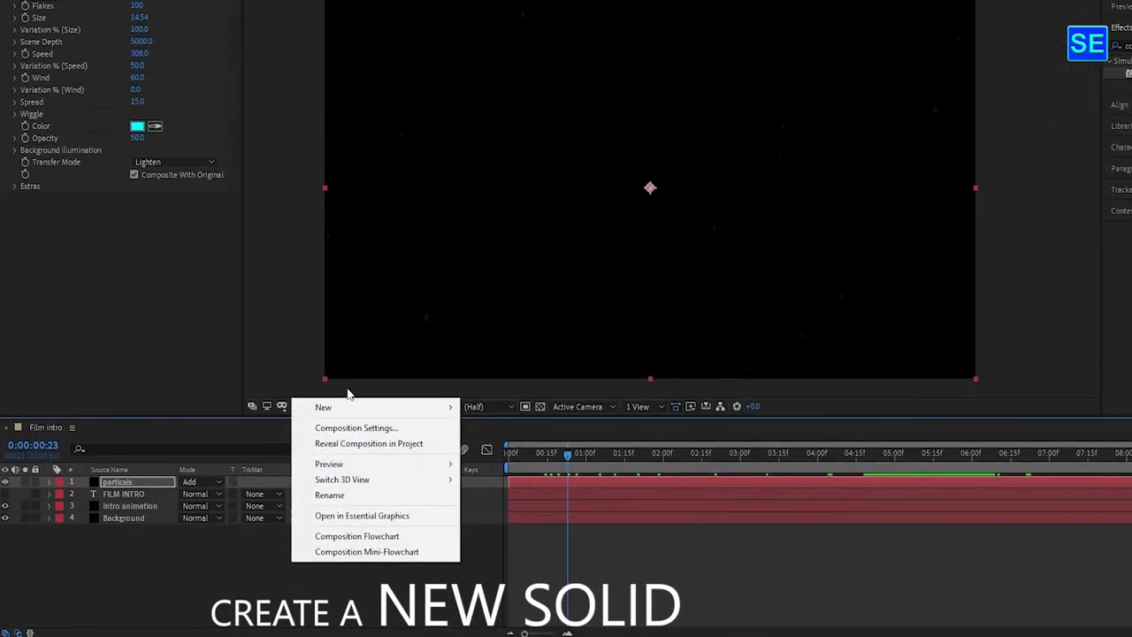
mouse_move(294, 439)
click(491, 443)
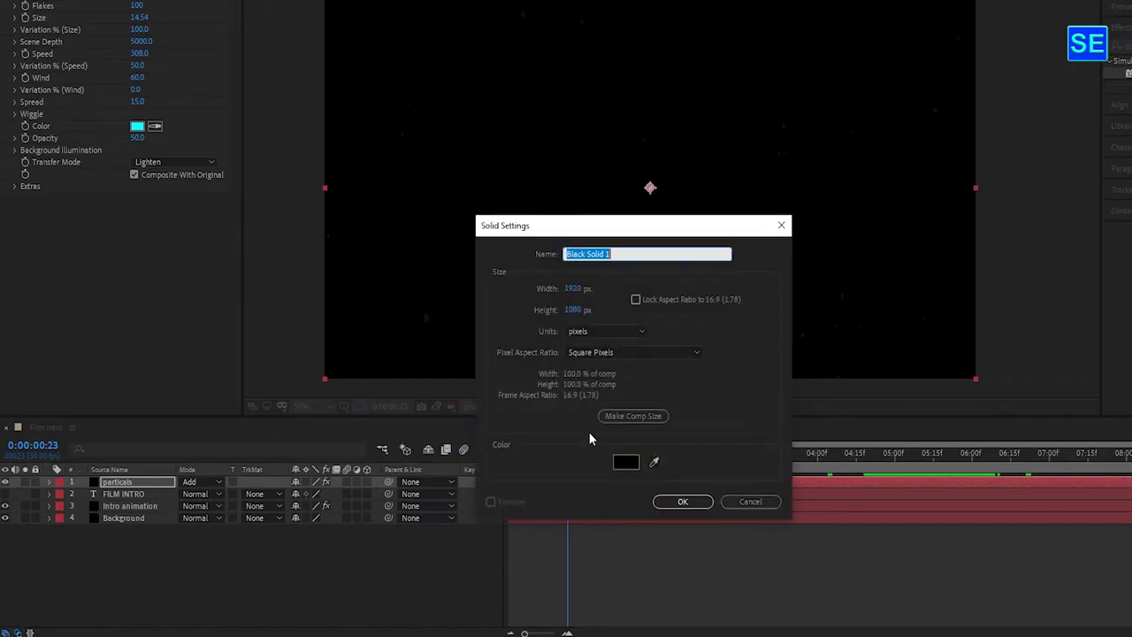
text(Light)
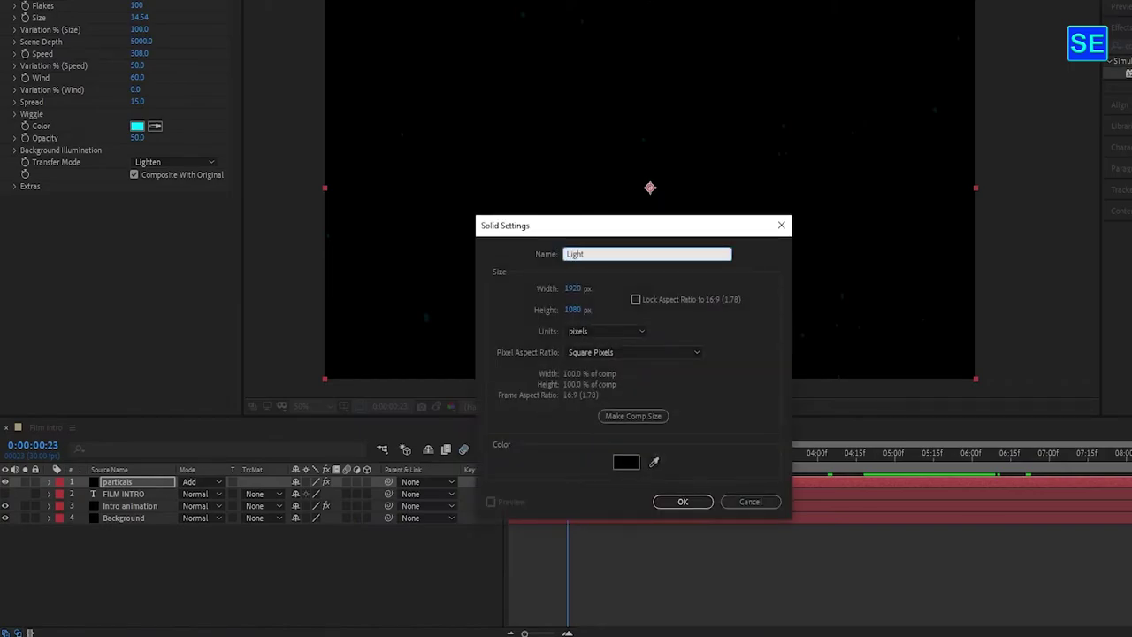
click(682, 502)
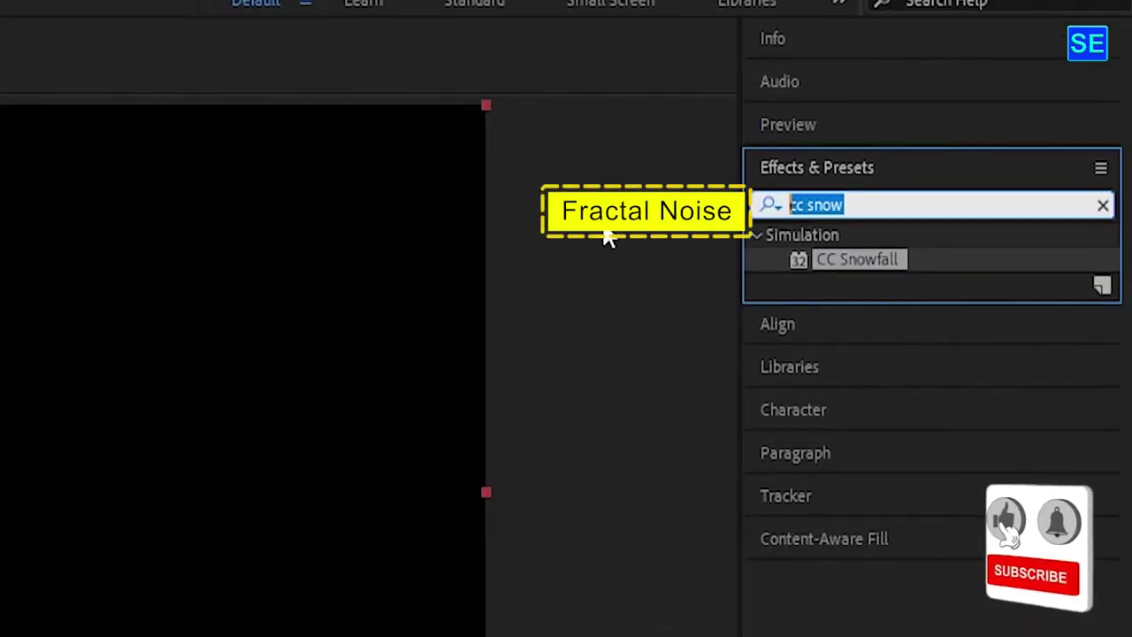
Step: Apply Fractal Noise to Light with Dynamic fractal type and Spline noise type
text(frac)
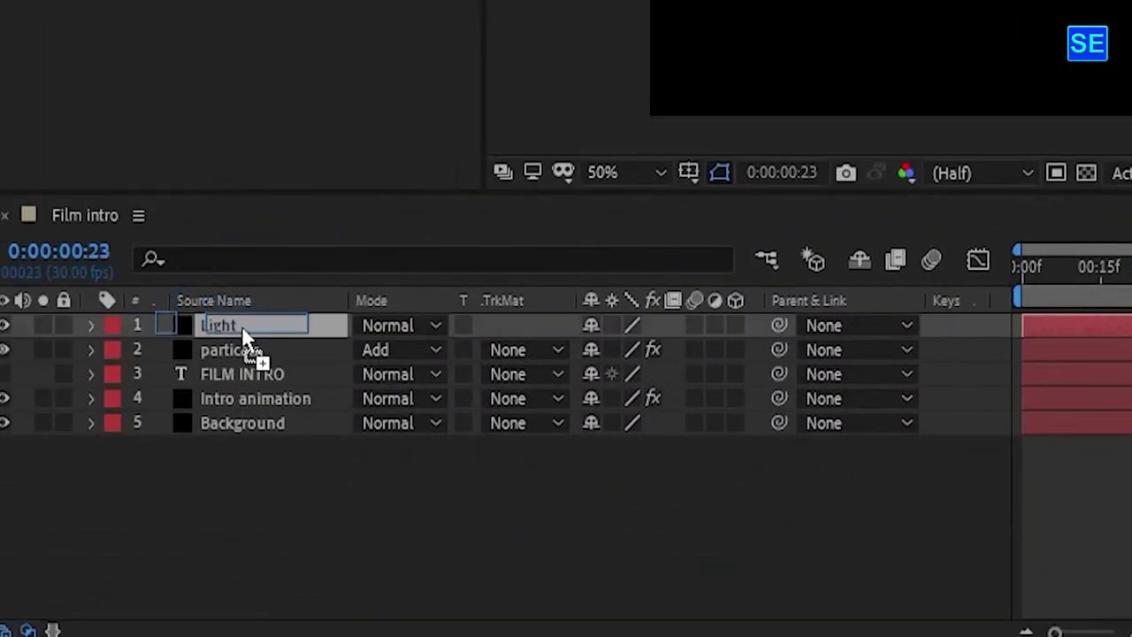
drag(871, 434, 247, 347)
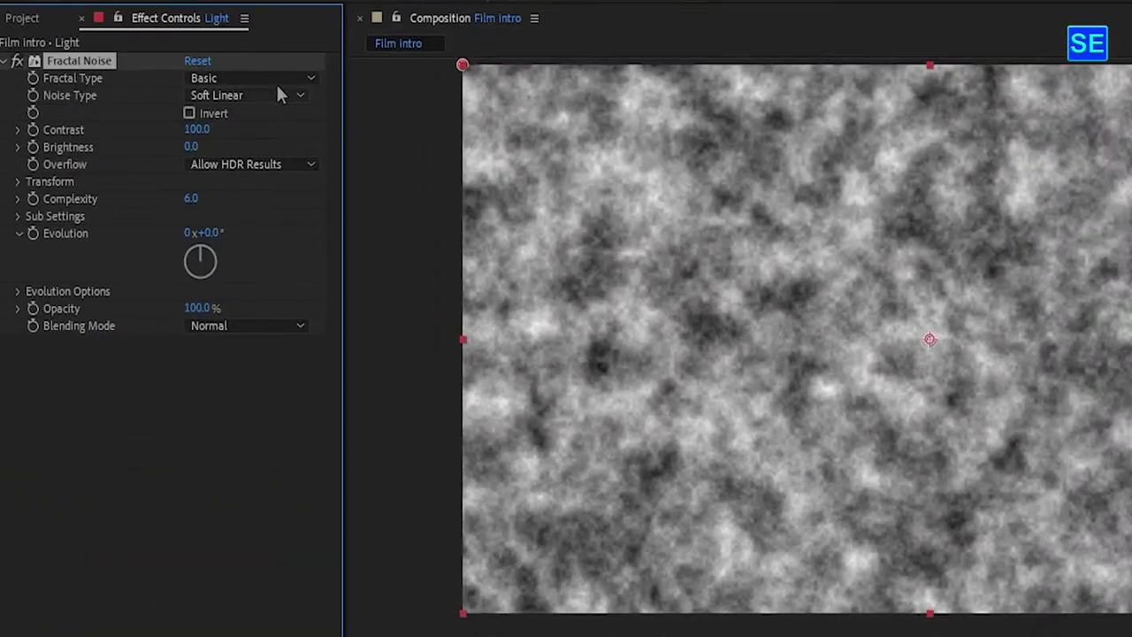
click(254, 79)
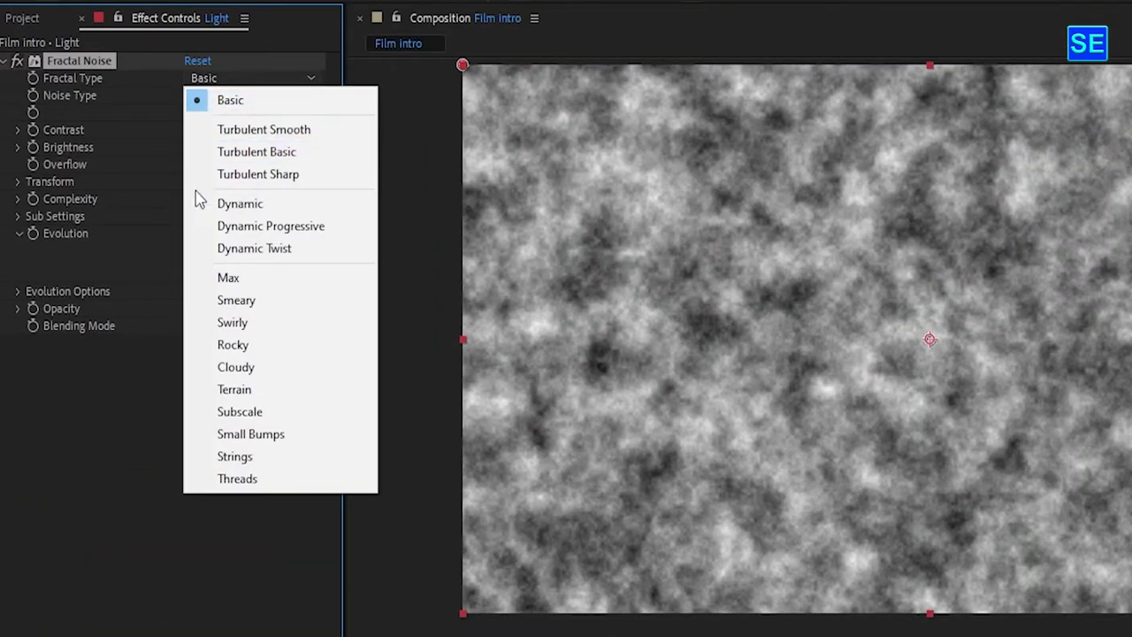
click(276, 203)
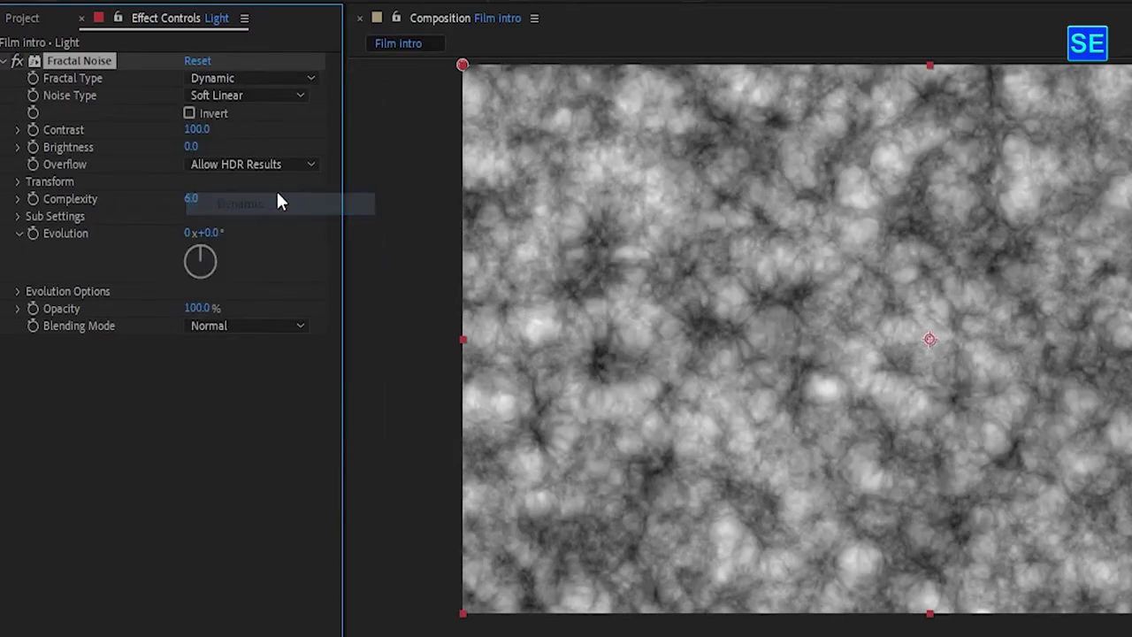
click(250, 98)
click(228, 188)
text(300)
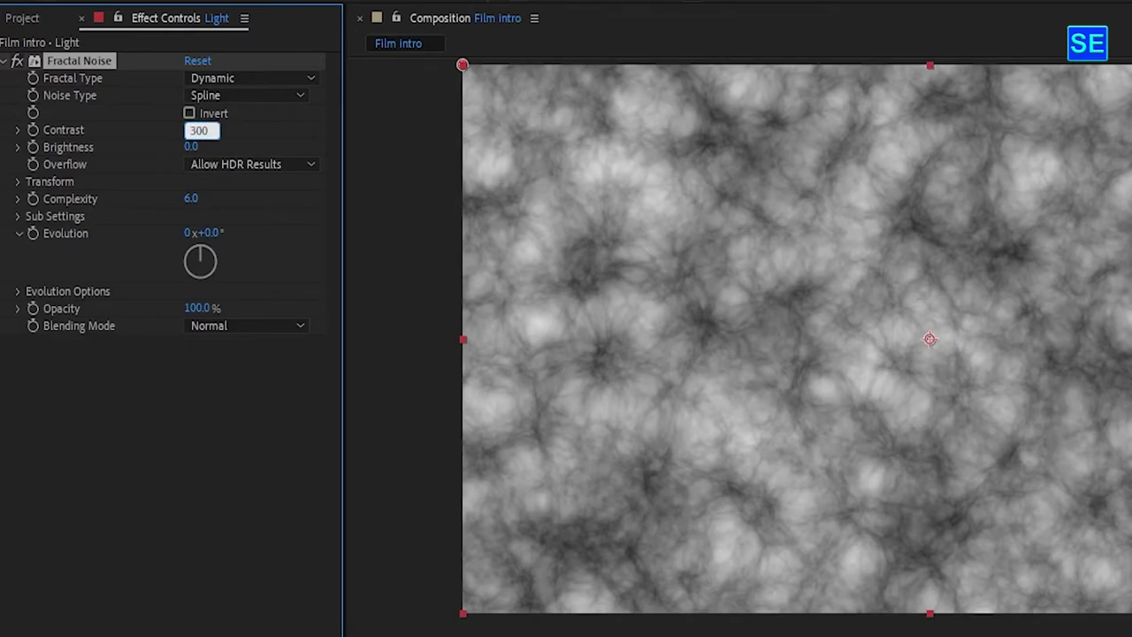
Step: Set the Fractal Noise contrast to 300, brightness to -70 and complexity to 1
key(Return)
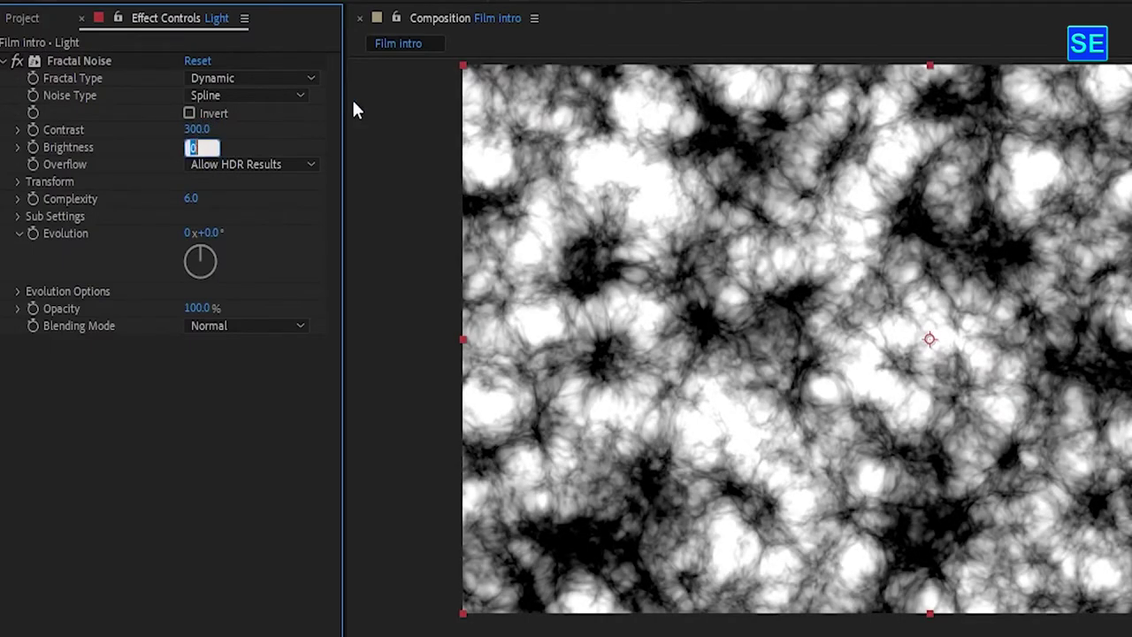
text(-70)
key(Return)
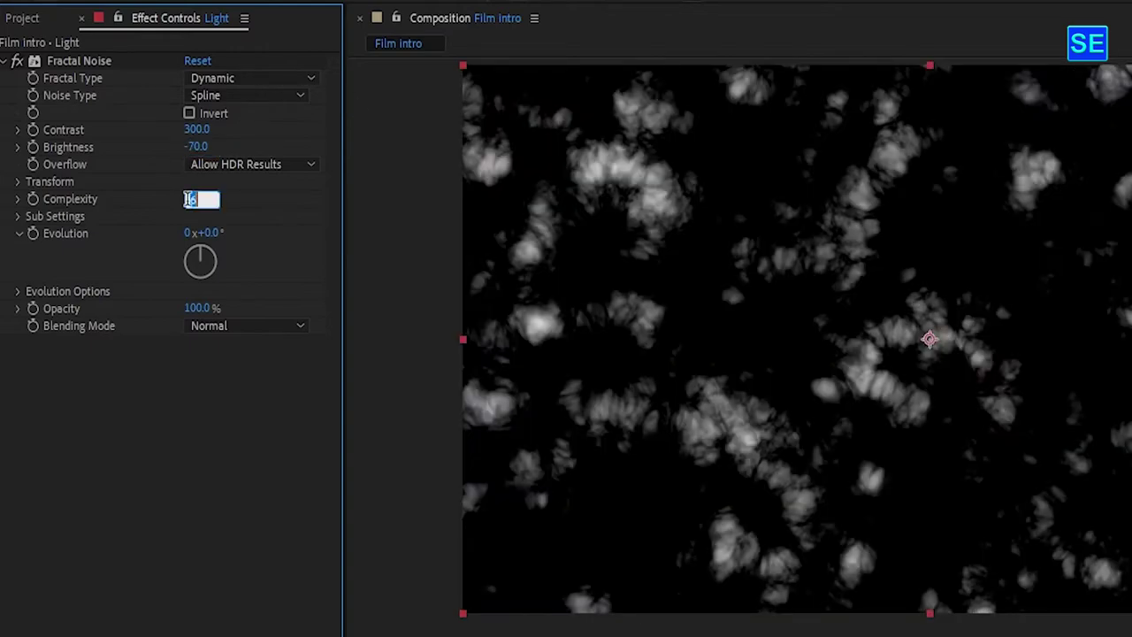
text(1)
key(Return)
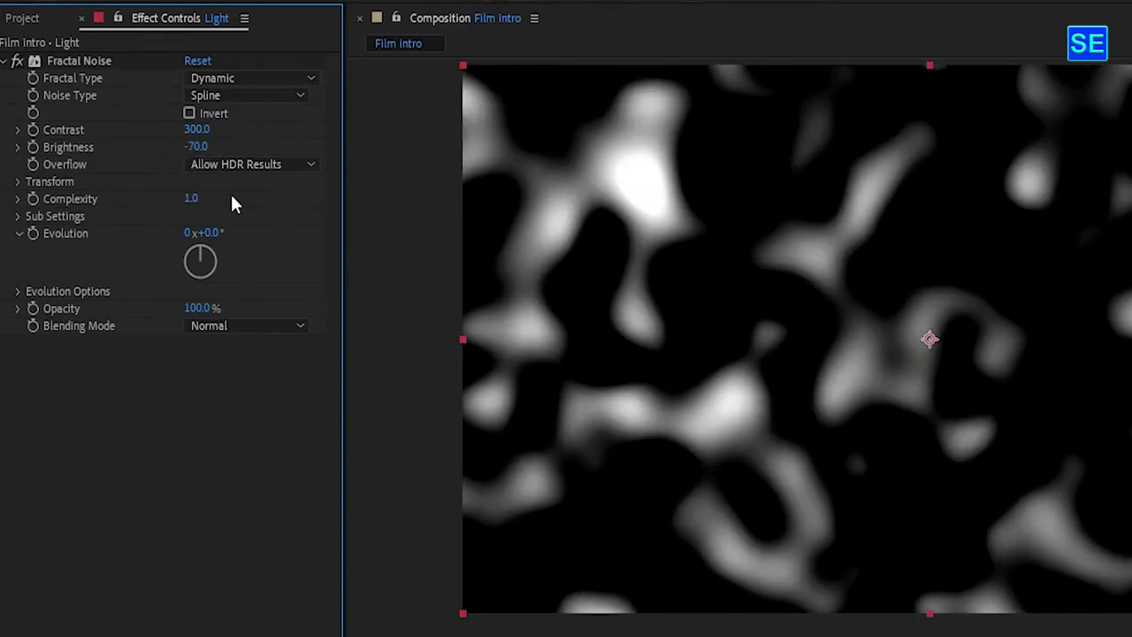
key(s)
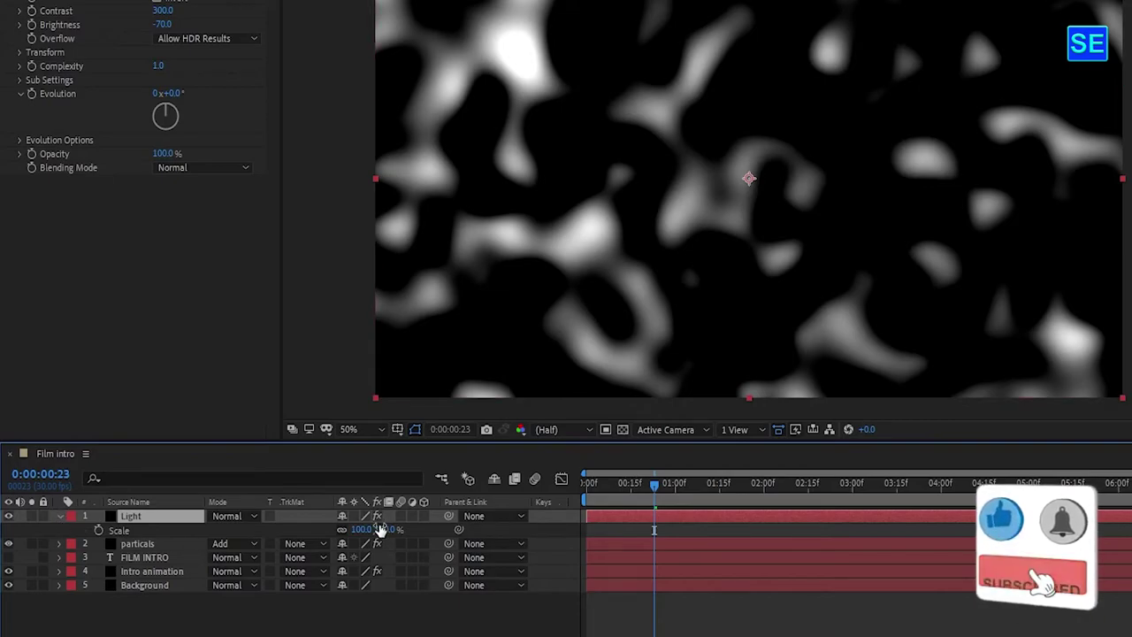
Step: Scale the Light layer to 1056% and move the glow toward the left of the frame
drag(361, 529, 1061, 438)
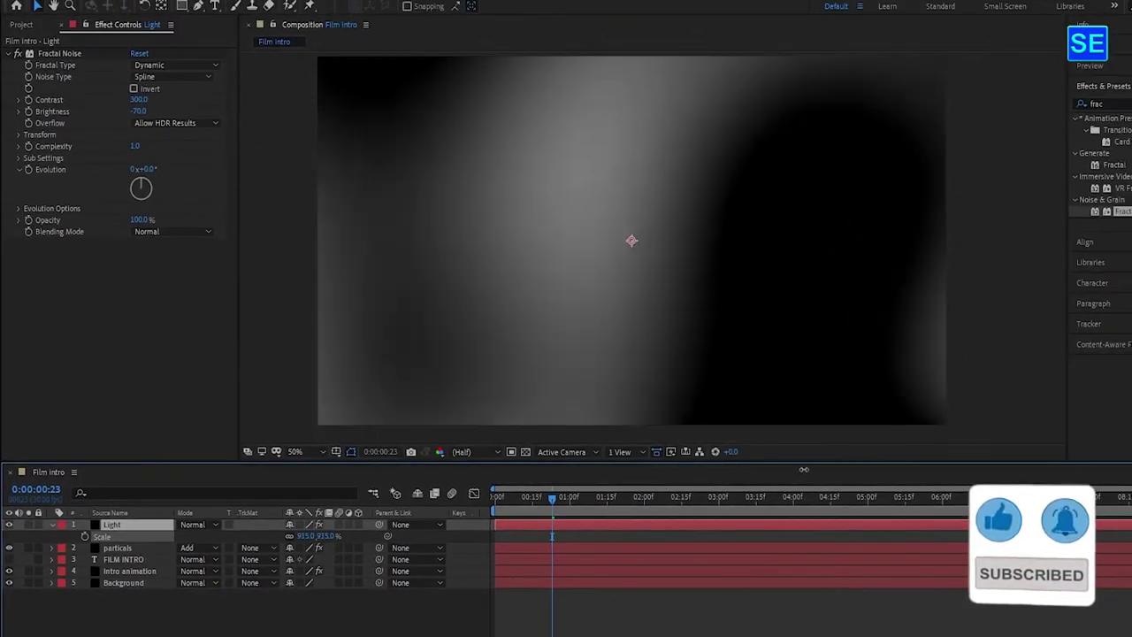
drag(594, 342, 3, 297)
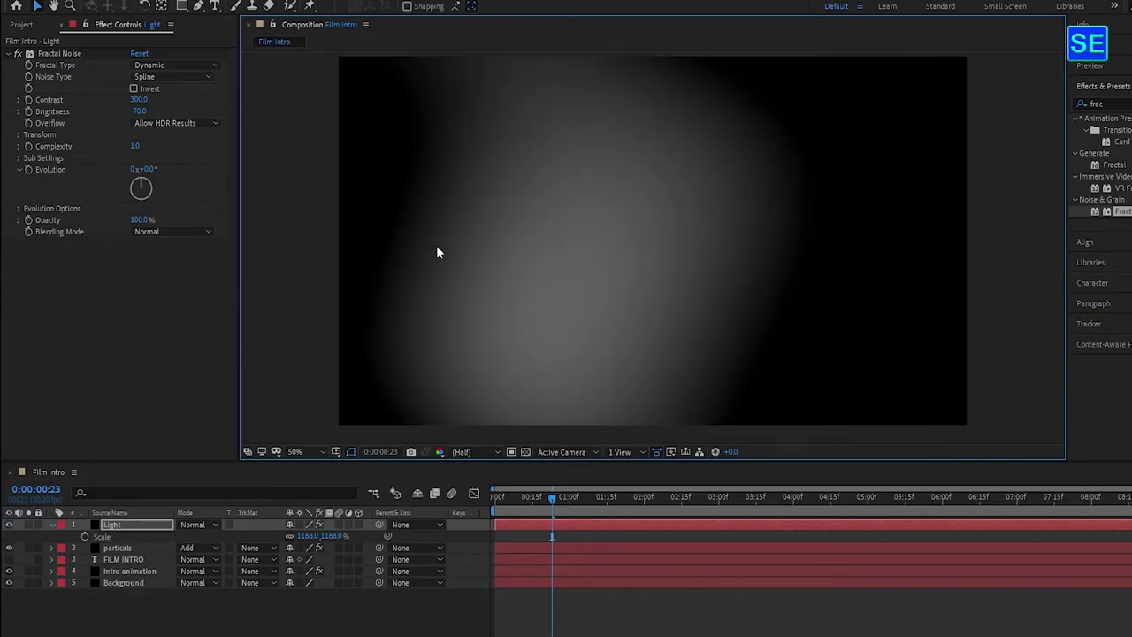
drag(437, 251, 403, 248)
click(283, 535)
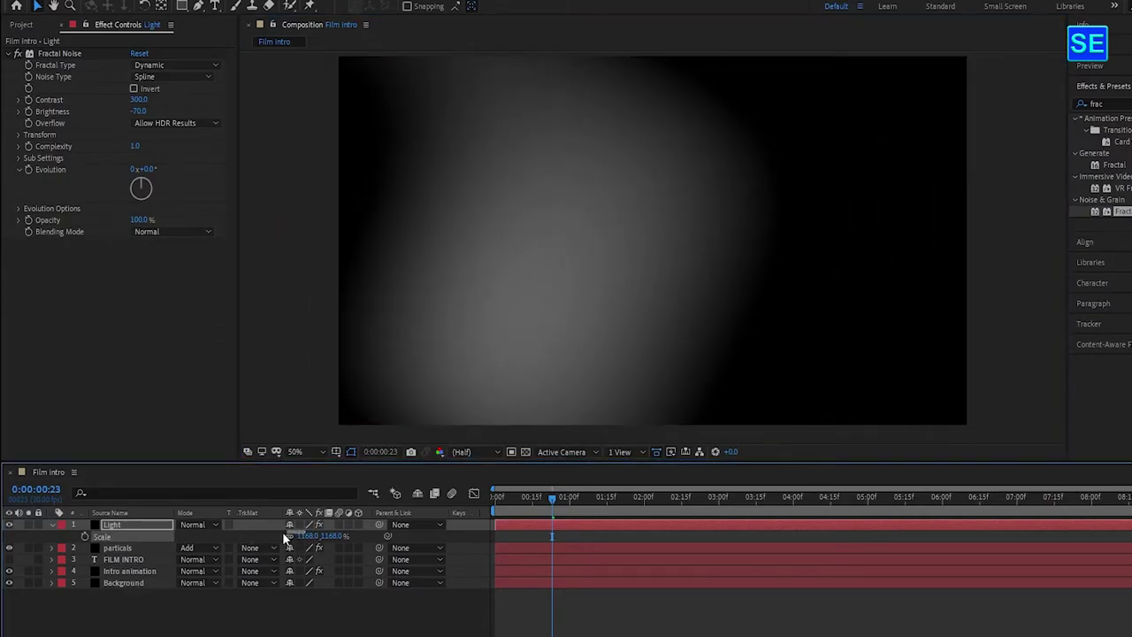
drag(302, 537, 246, 541)
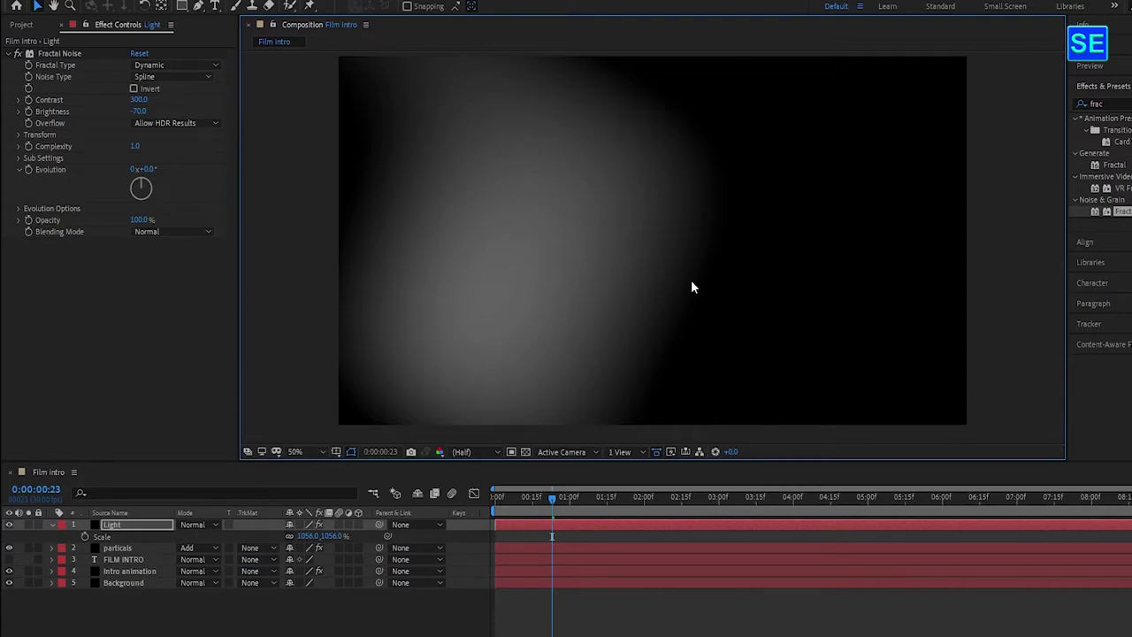
click(112, 536)
click(114, 526)
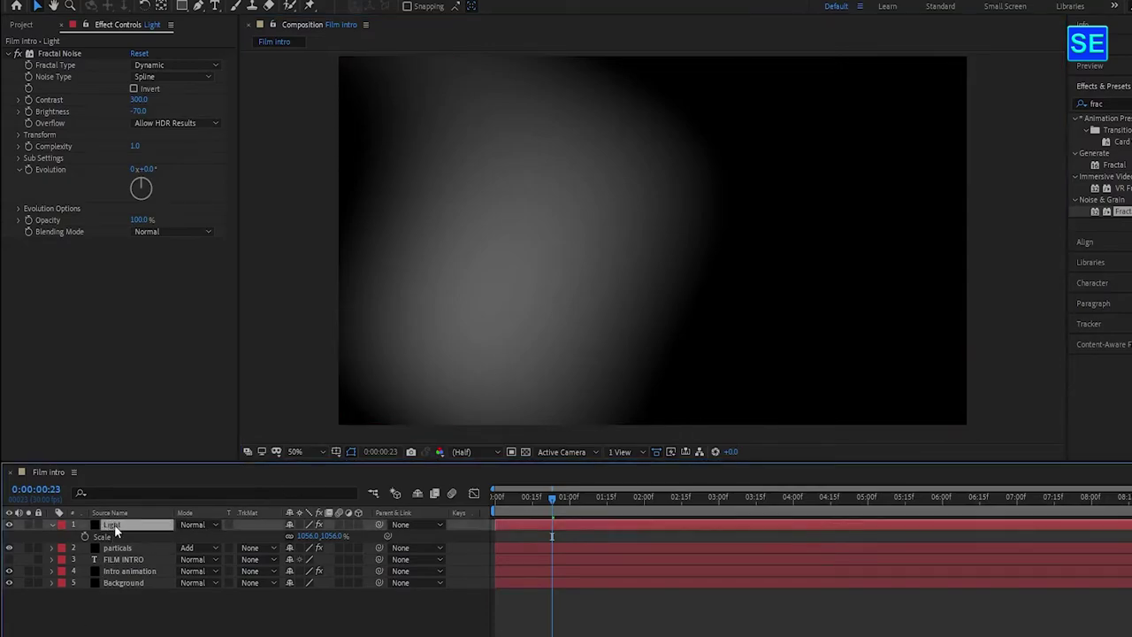
Step: Add a time*100 expression to the noise Evolution, preview it, and set Light to Lighten mode
alt+click(30, 173)
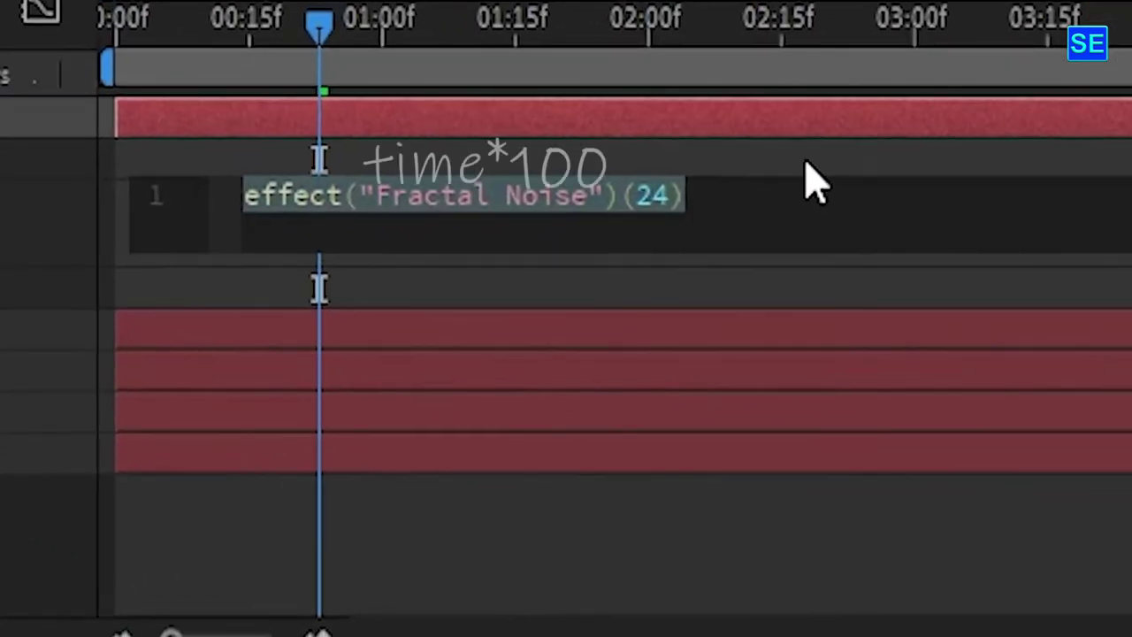
text(ti)
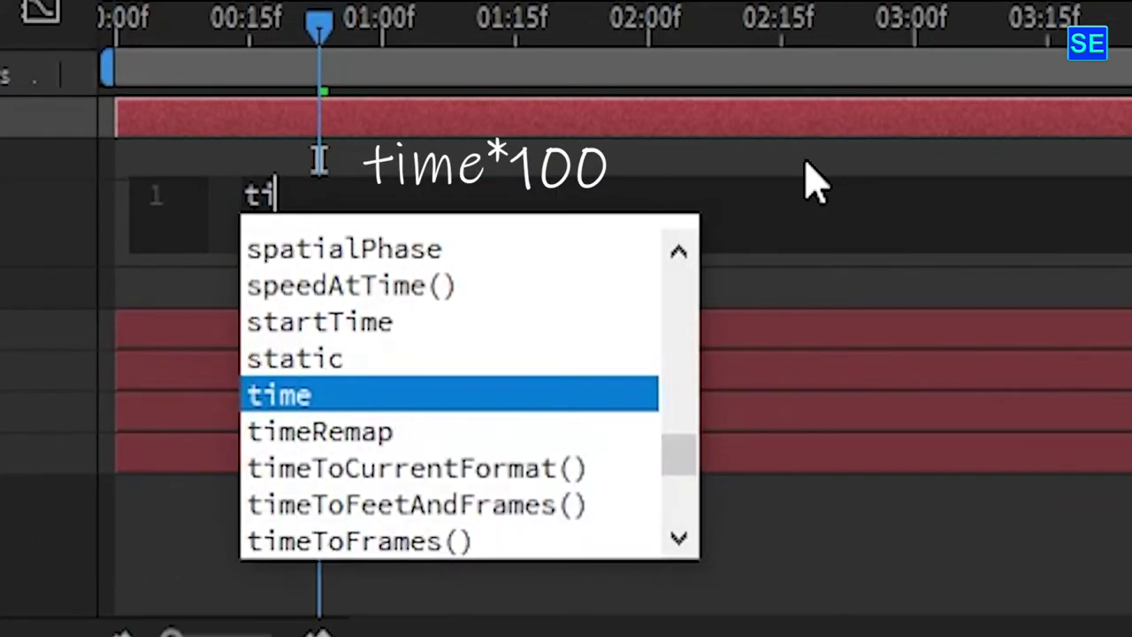
text(me*)
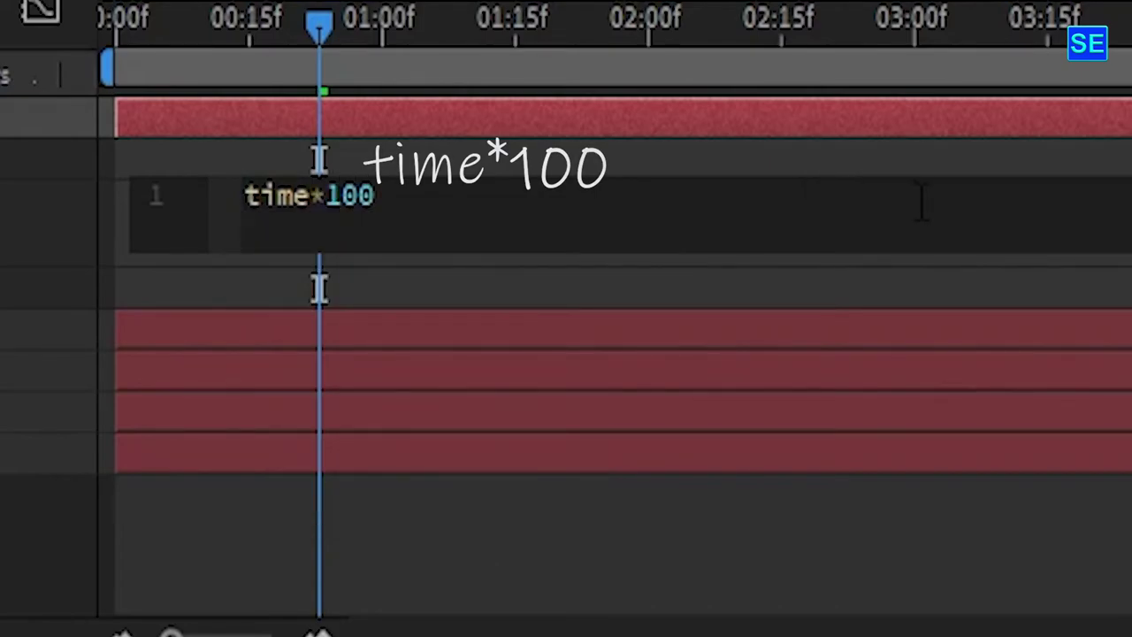
click(464, 496)
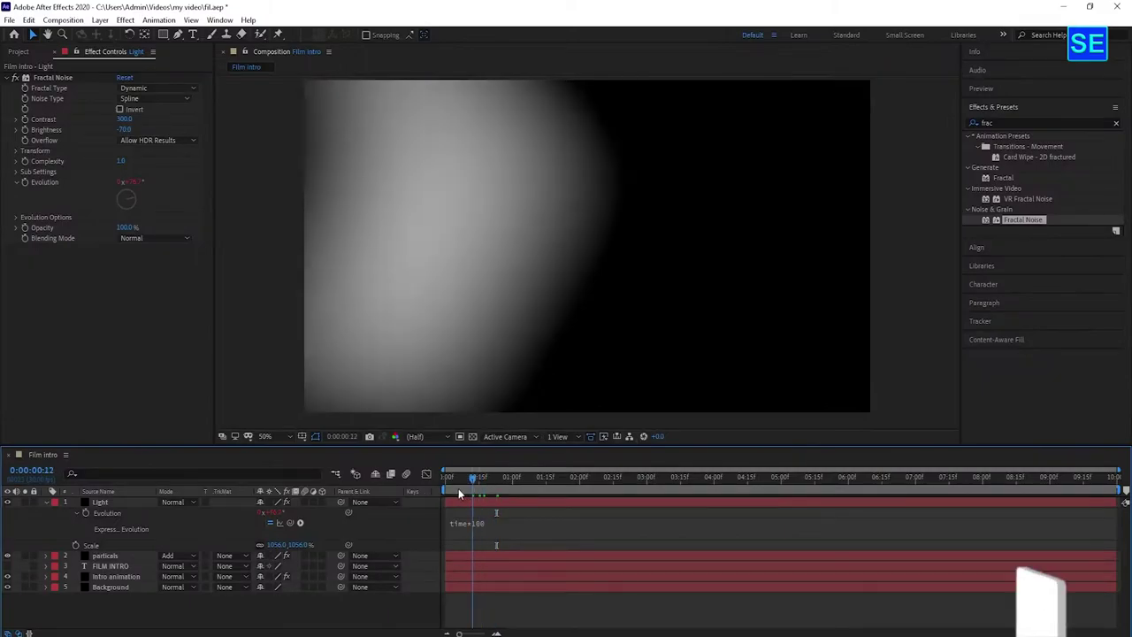
key(space)
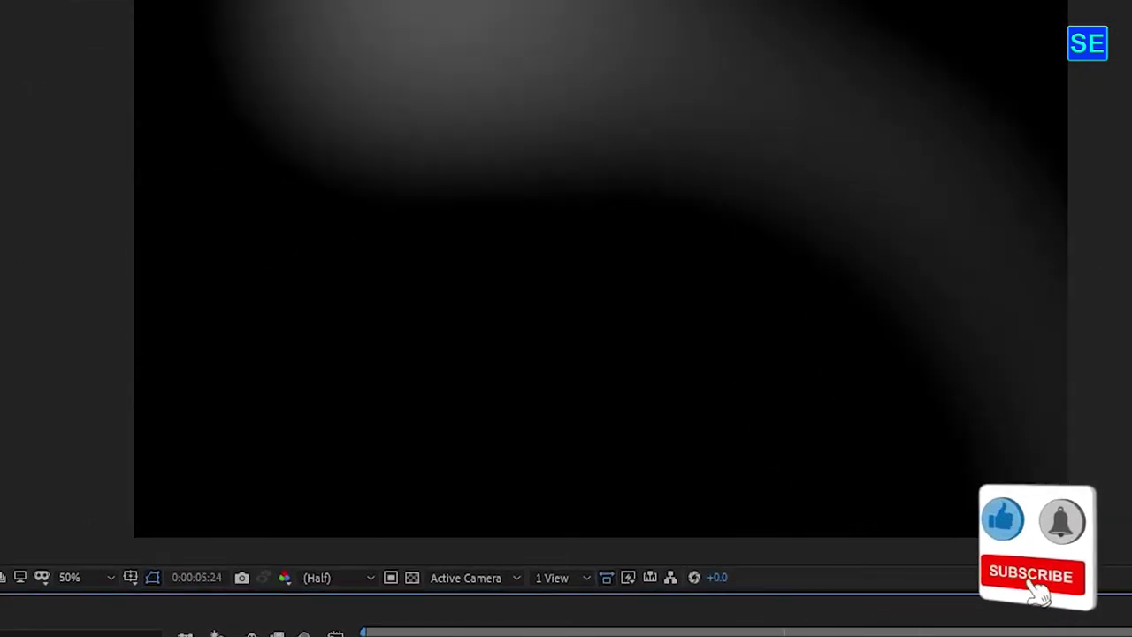
key(space)
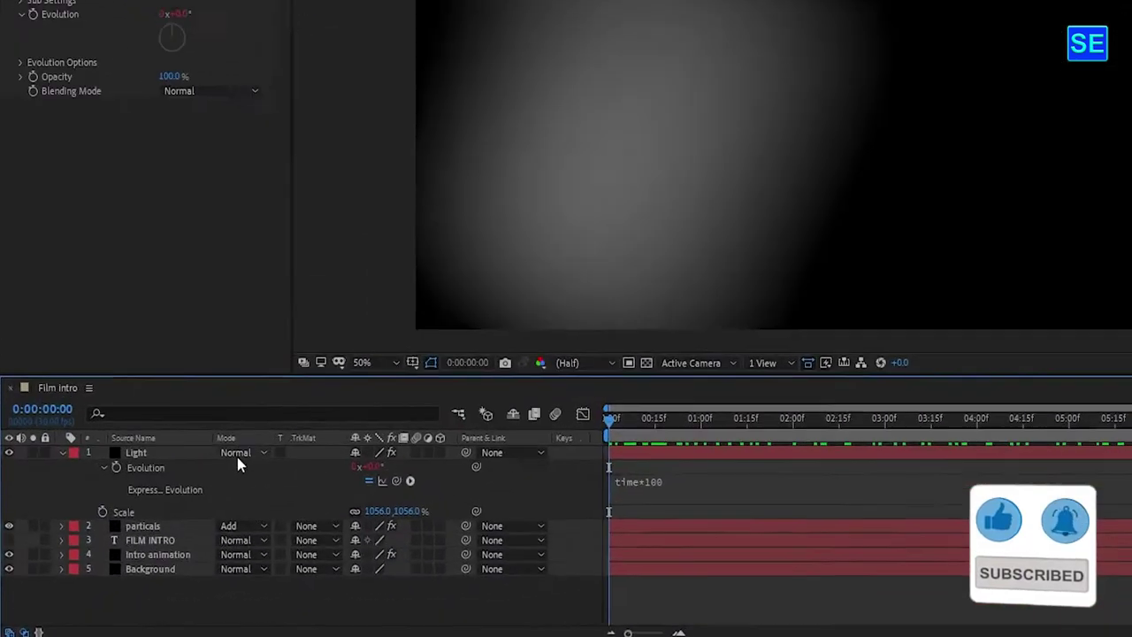
click(240, 462)
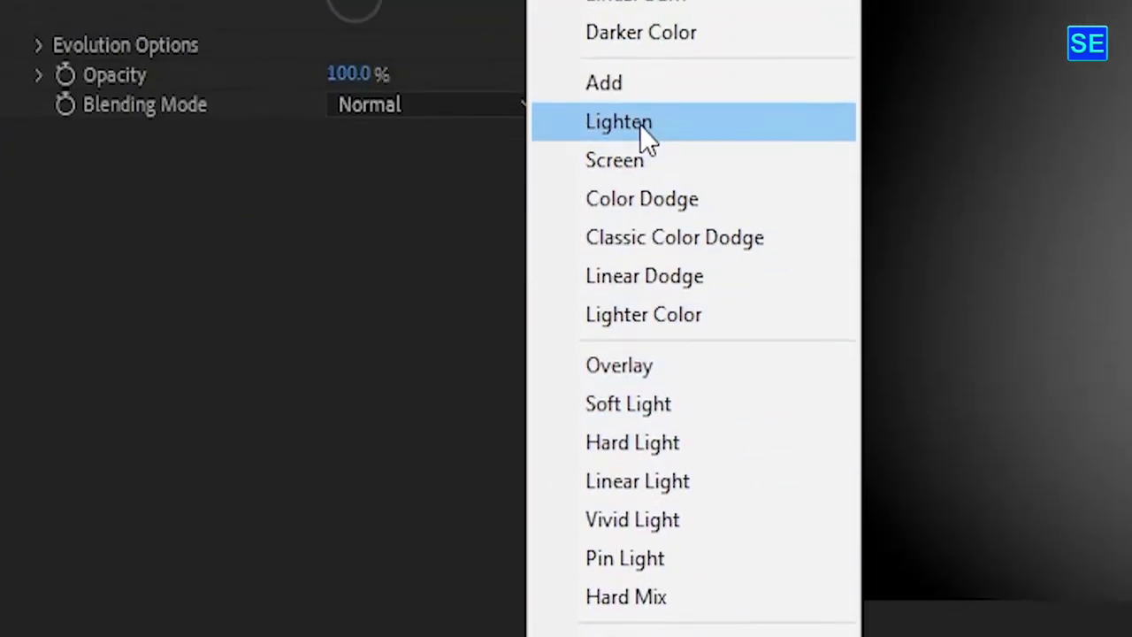
click(641, 126)
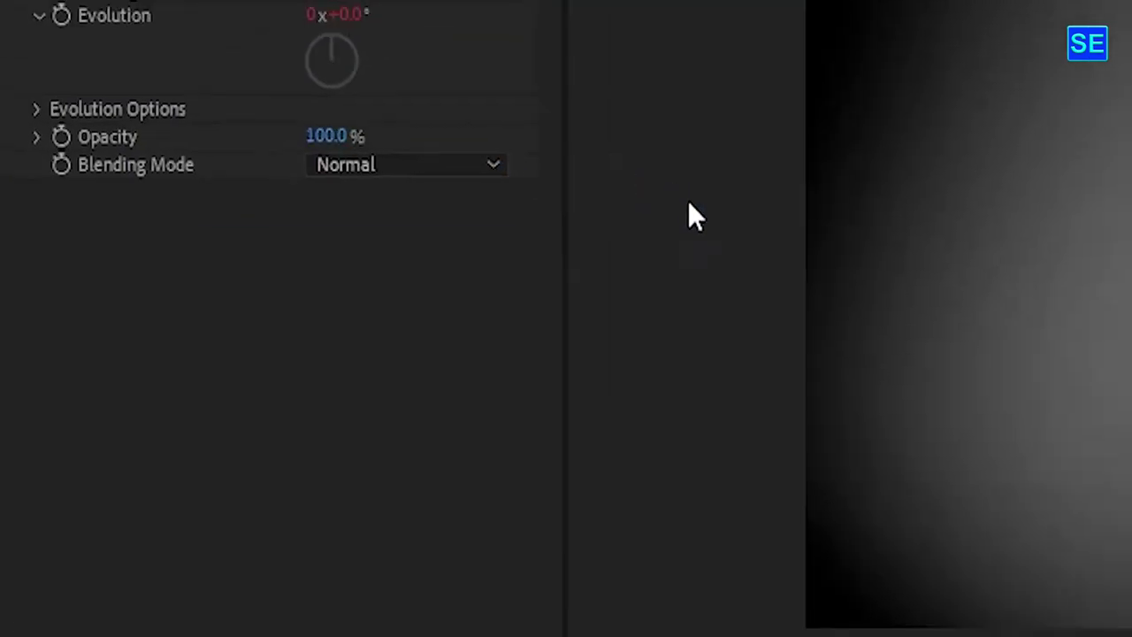
Step: Preview the composition from the start, then apply Hue/Saturation to the Light layer
click(47, 501)
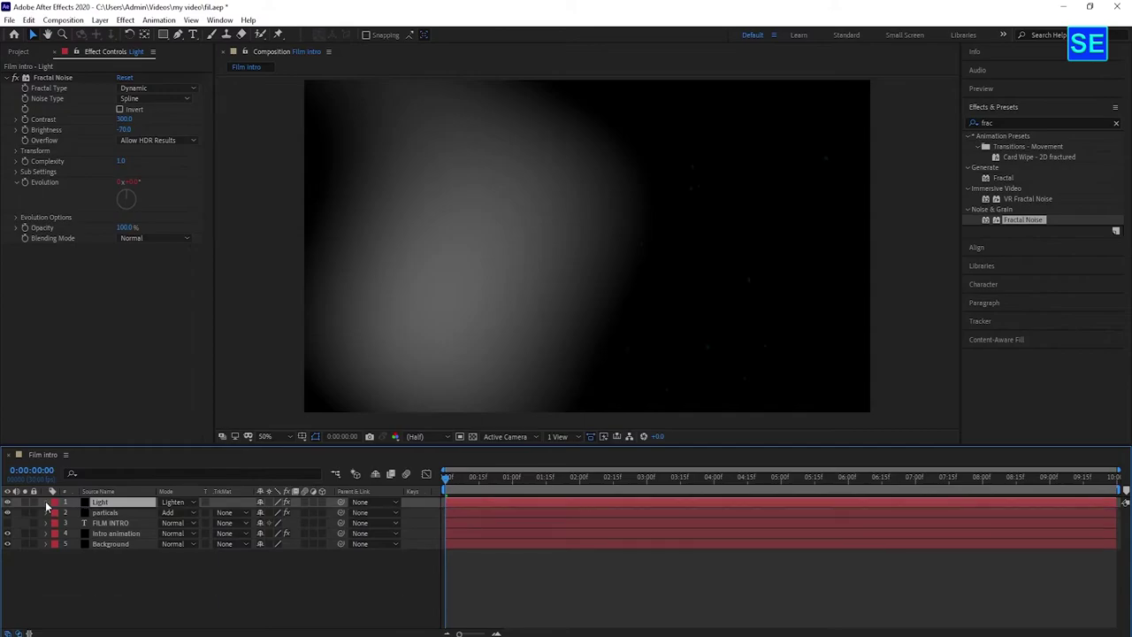
key(space)
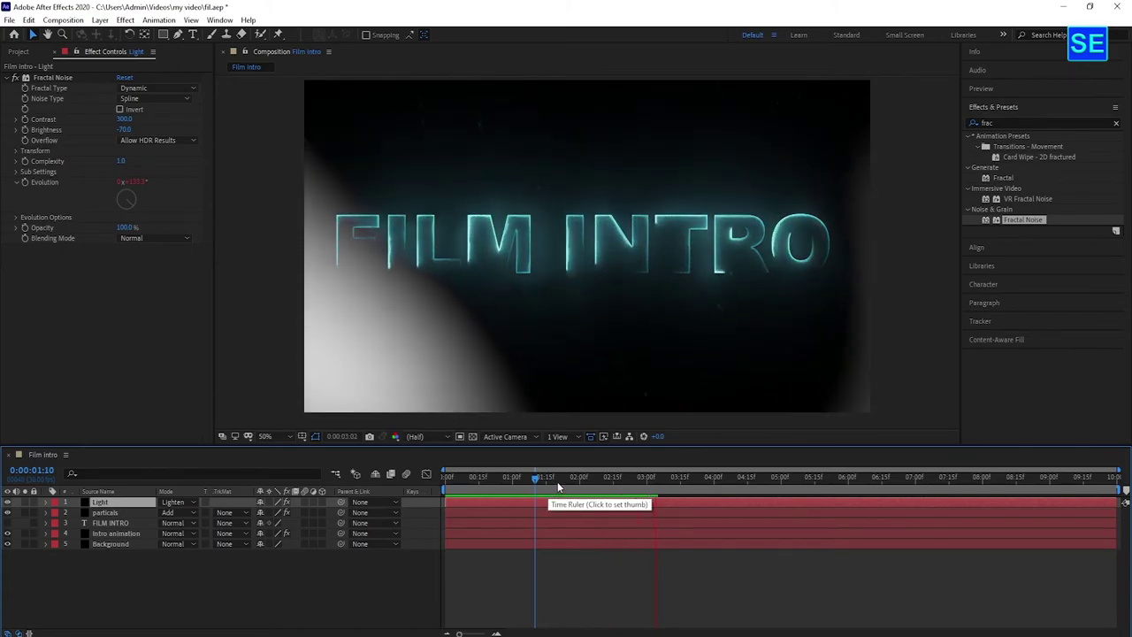
drag(533, 487, 412, 490)
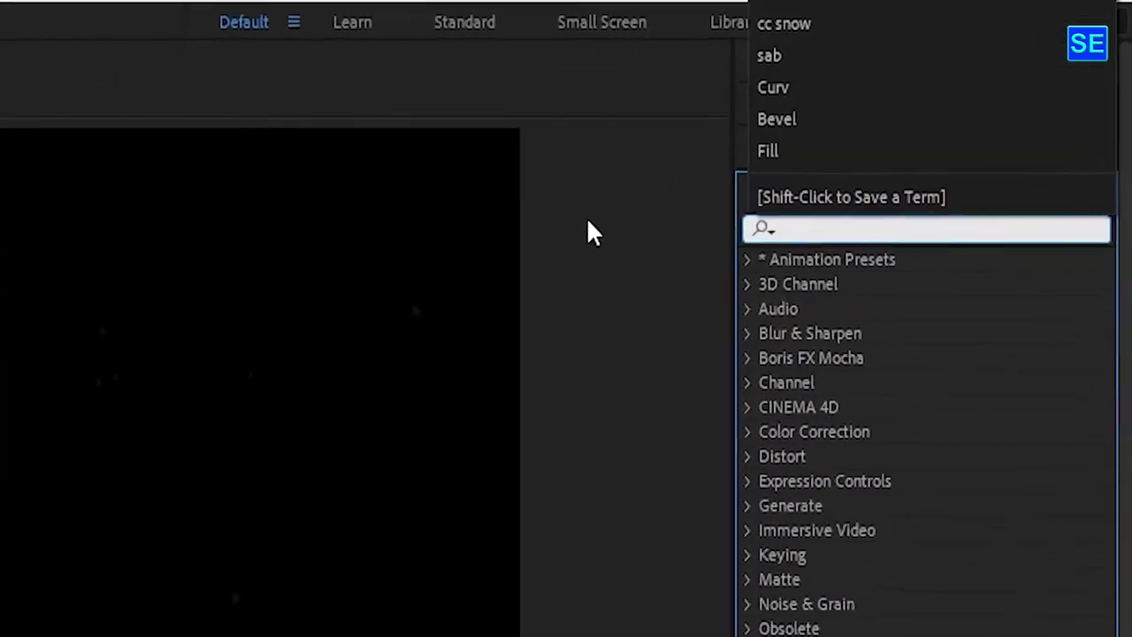
text(HU)
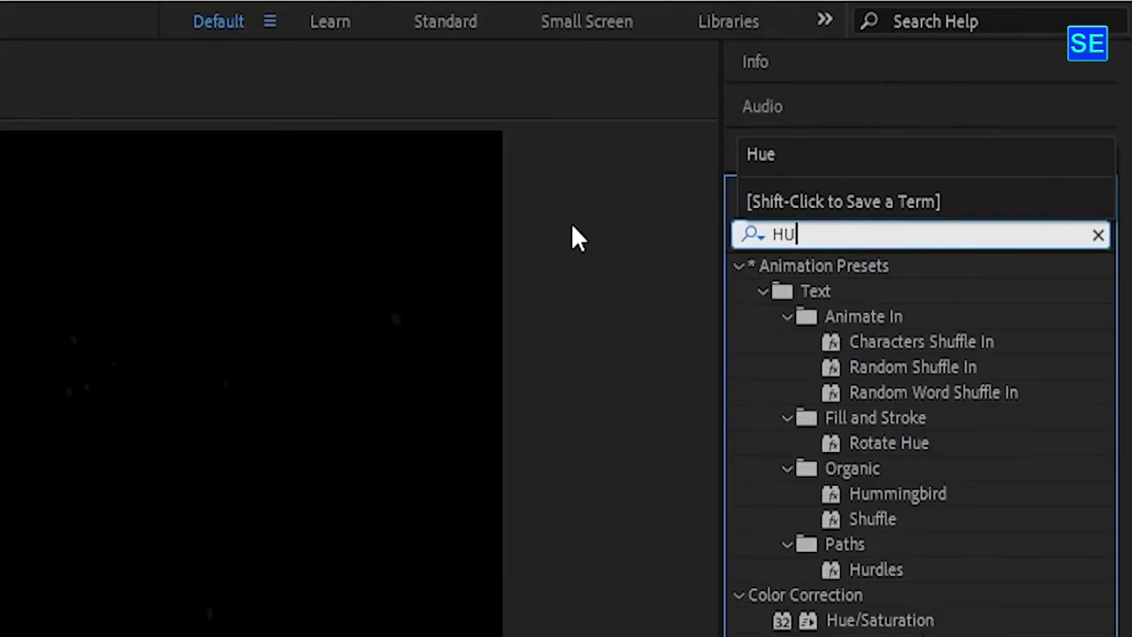
text(e)
click(867, 394)
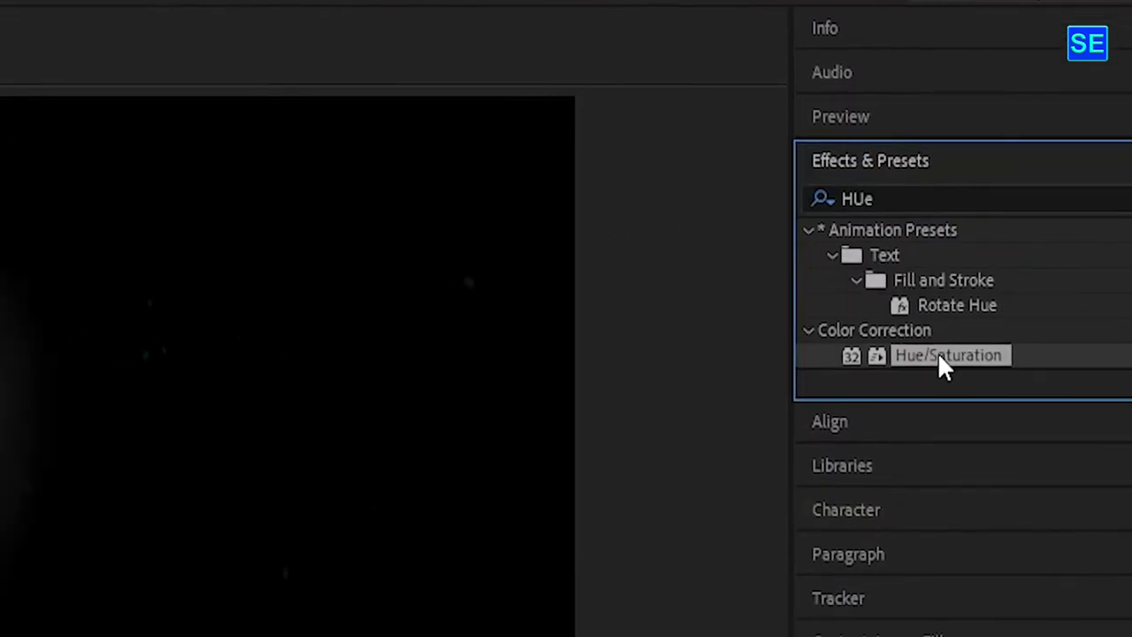
drag(942, 367, 173, 393)
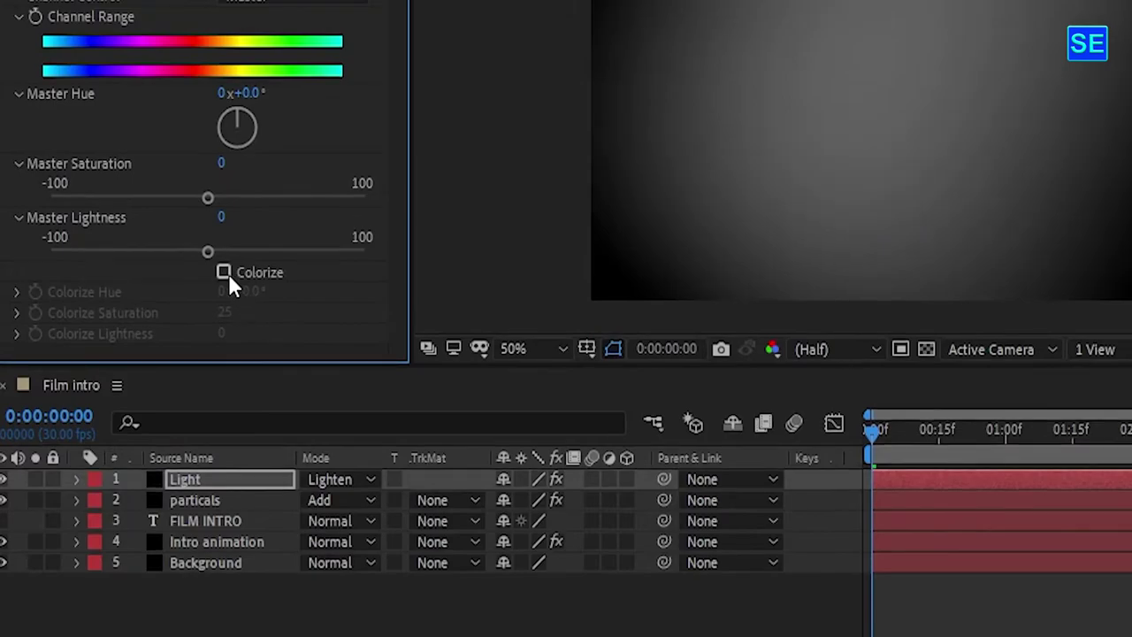
Step: Turn on Colorize to tint the light red, with Colorize Saturation 60
click(224, 273)
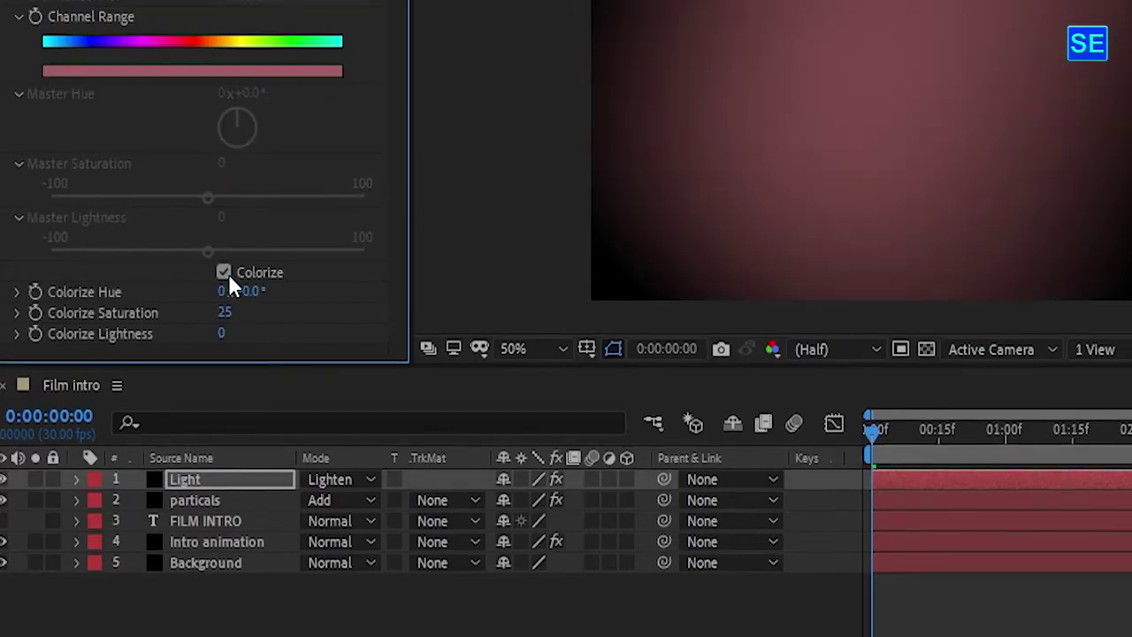
drag(226, 311, 336, 295)
click(229, 311)
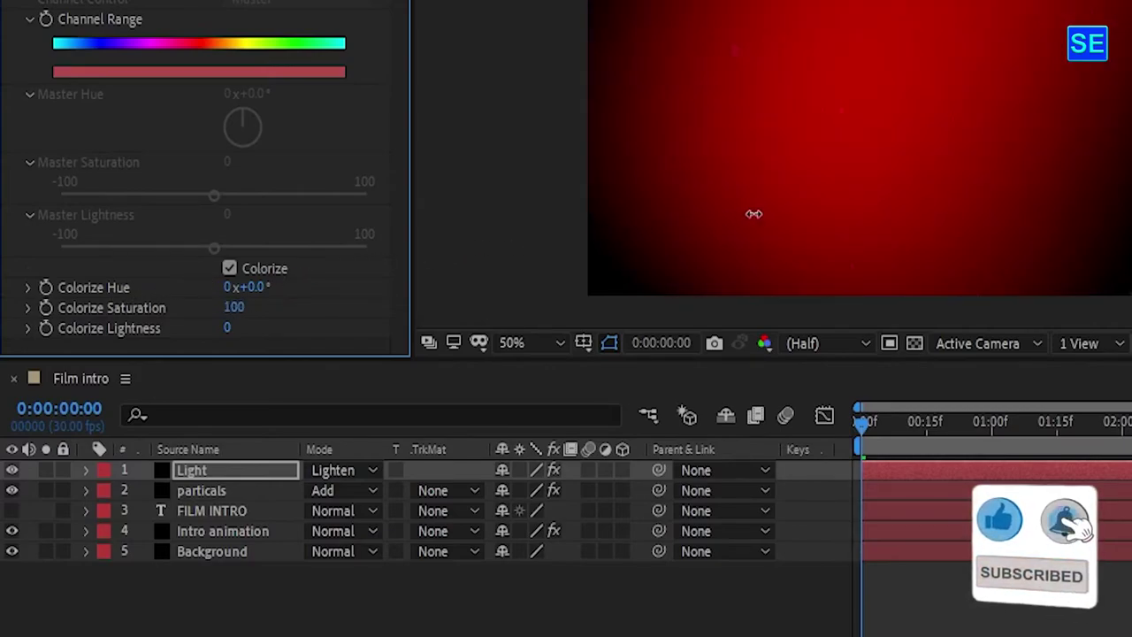
drag(753, 213, 252, 321)
key(BackSpace)
text(60)
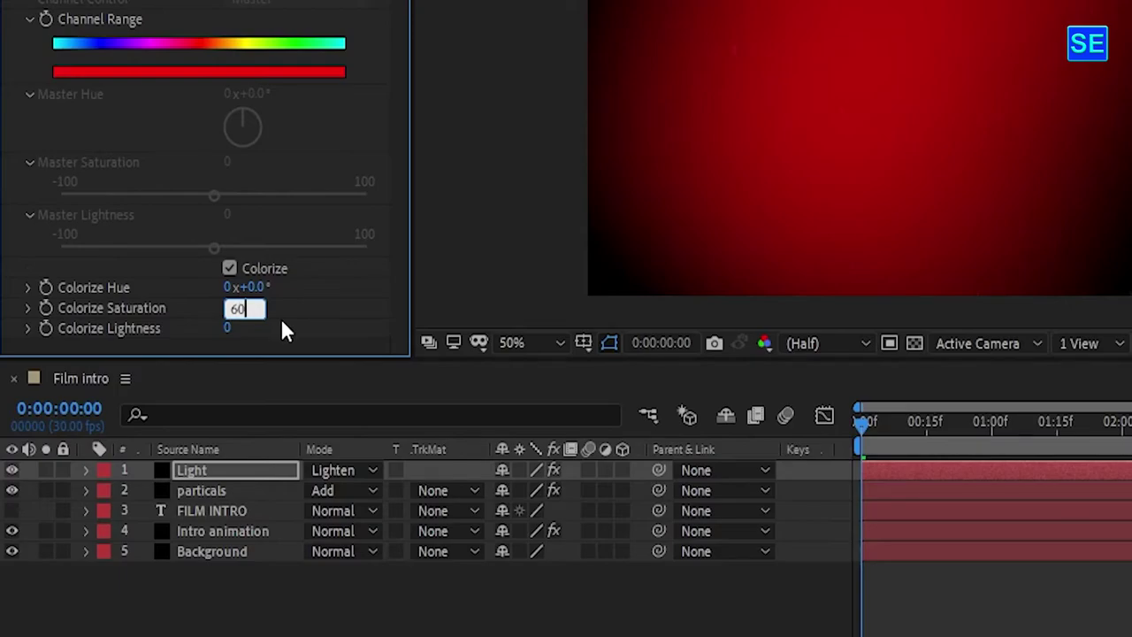
key(Return)
Step: Lower the Light layer's opacity to 8%
click(210, 474)
key(t)
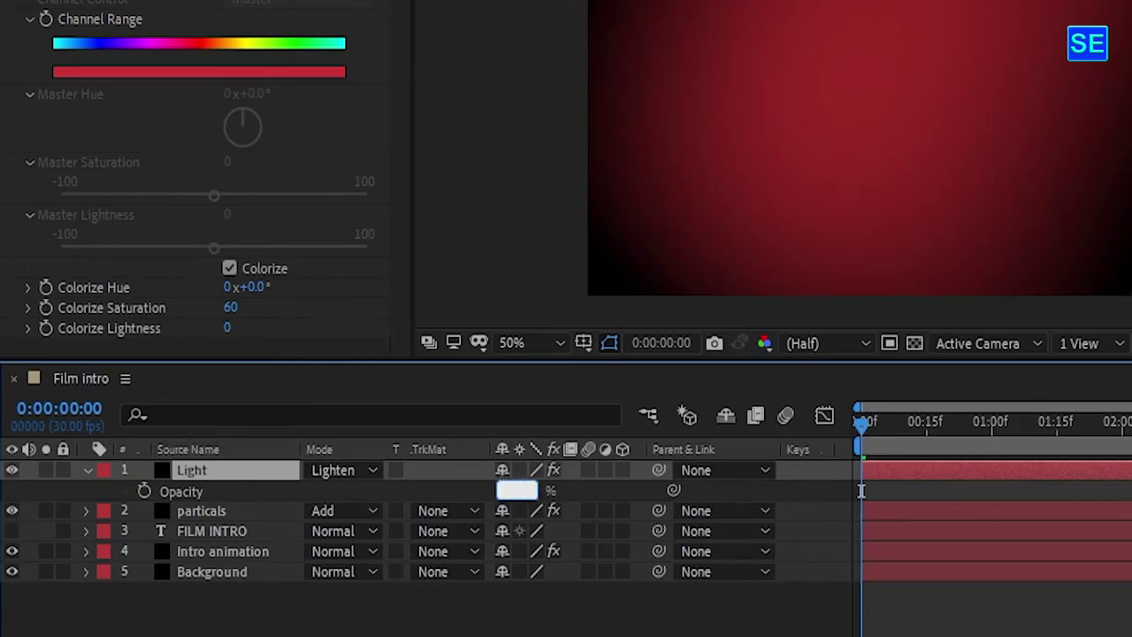
text(8)
key(Return)
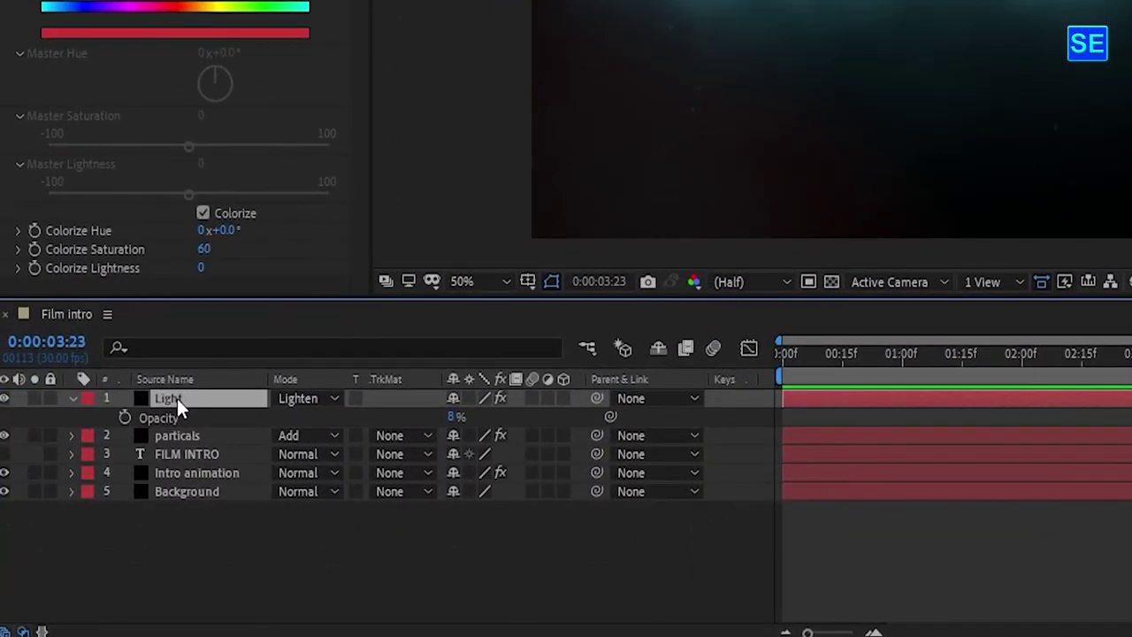
Step: Duplicate the Light layer and flip the top copy horizontally
key(ctrl+d)
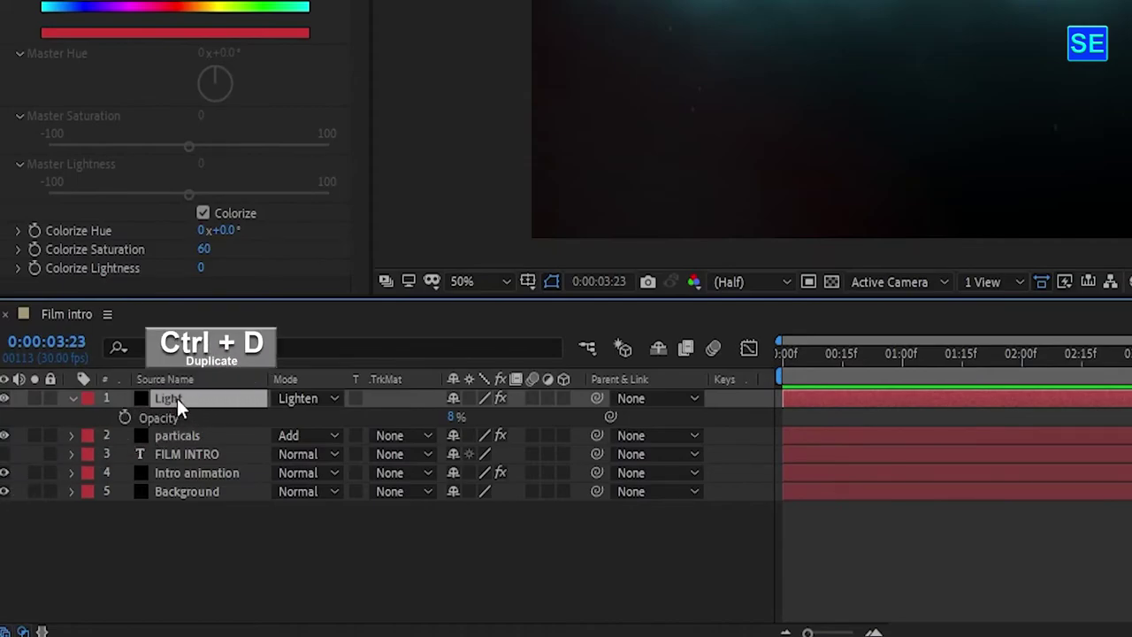
click(73, 416)
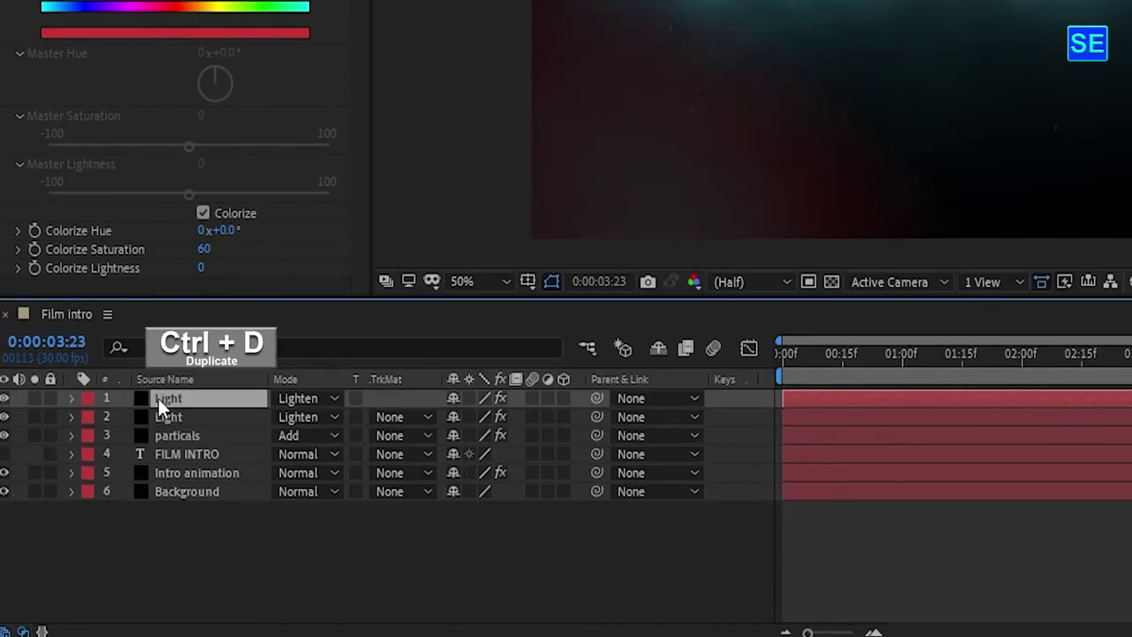
right_click(157, 398)
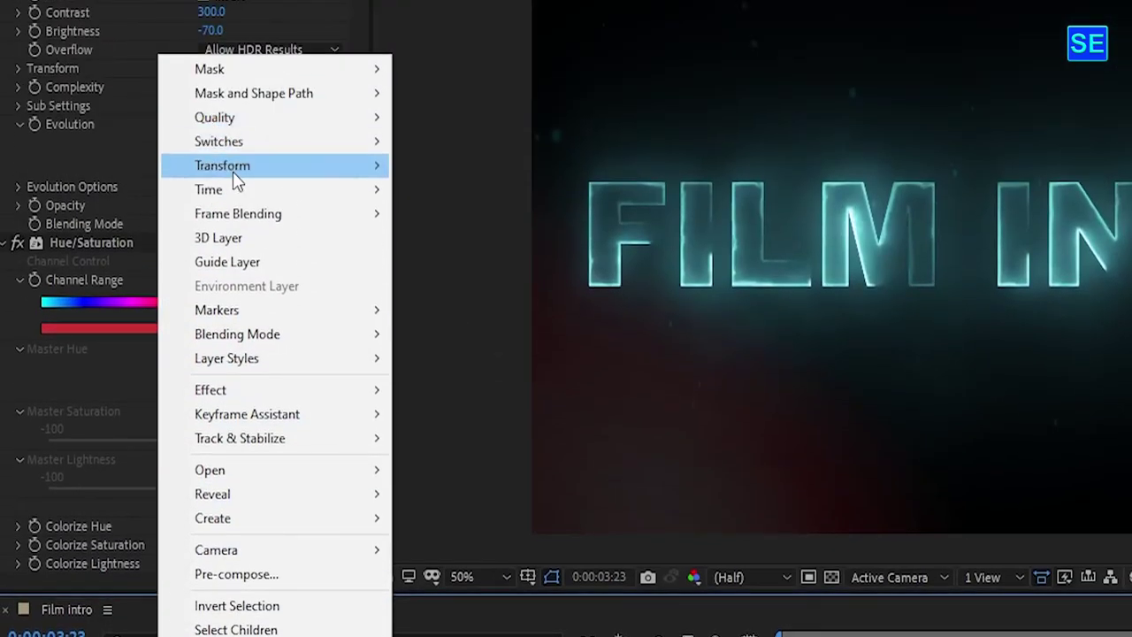
mouse_move(234, 170)
click(479, 351)
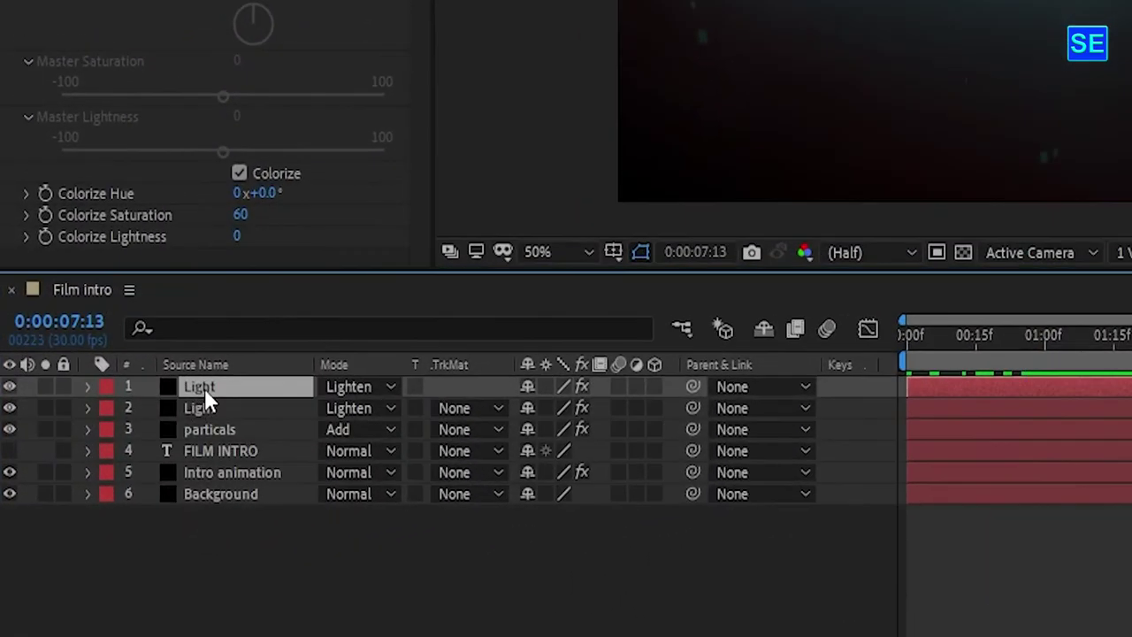
Step: Set the top Light copy's opacity to 4%, then bring up the second Light layer's opacity
key(t)
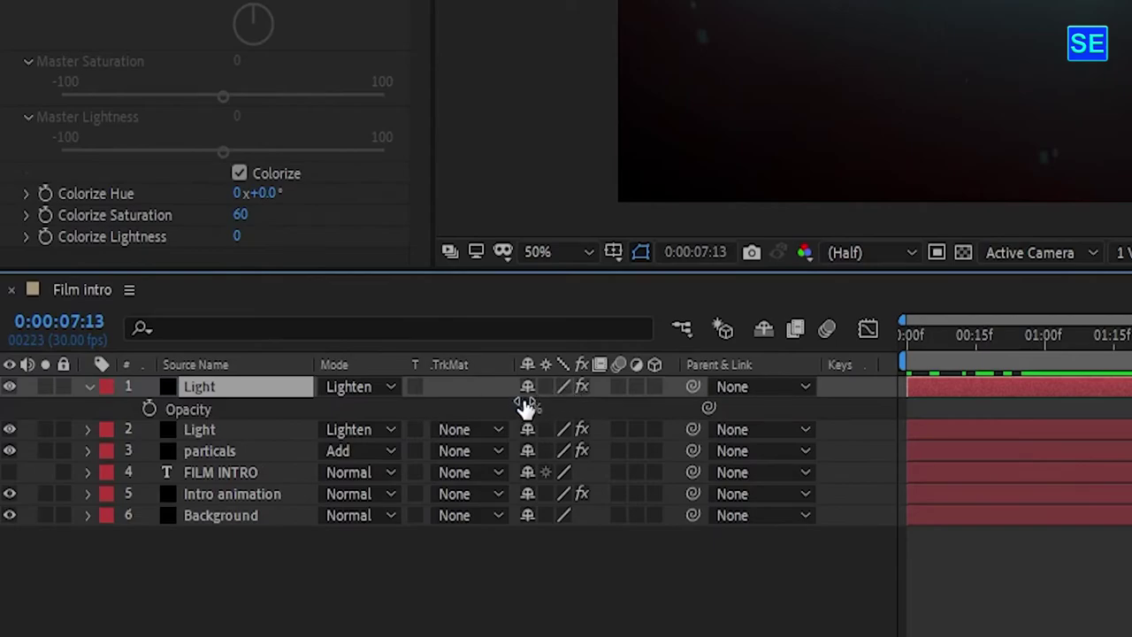
click(528, 411)
text(4)
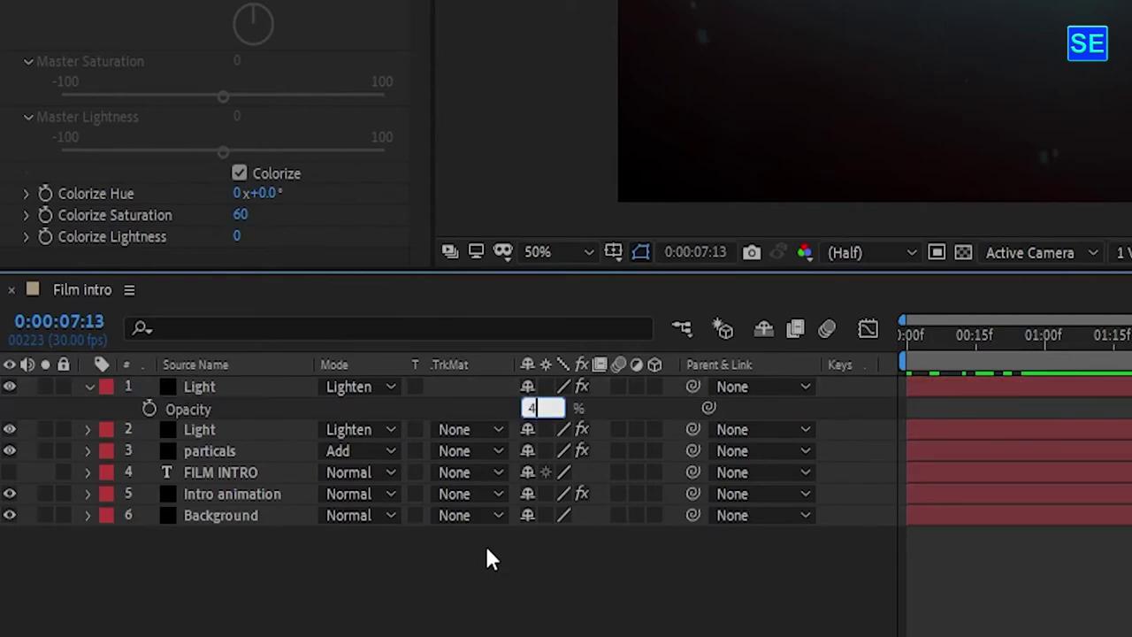
click(245, 434)
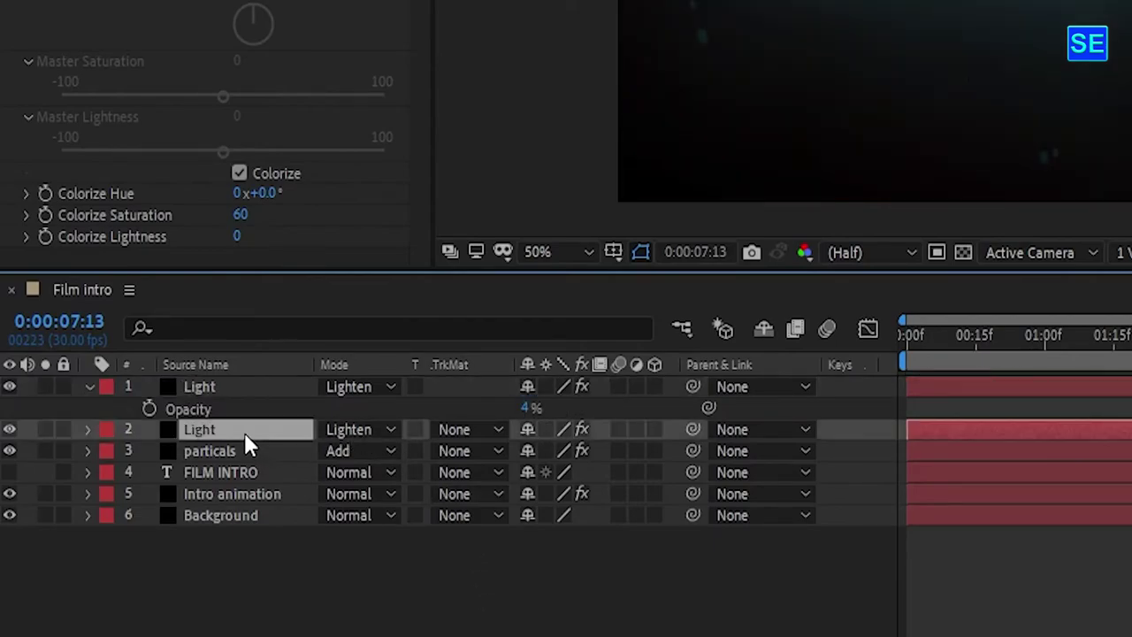
key(t)
click(528, 451)
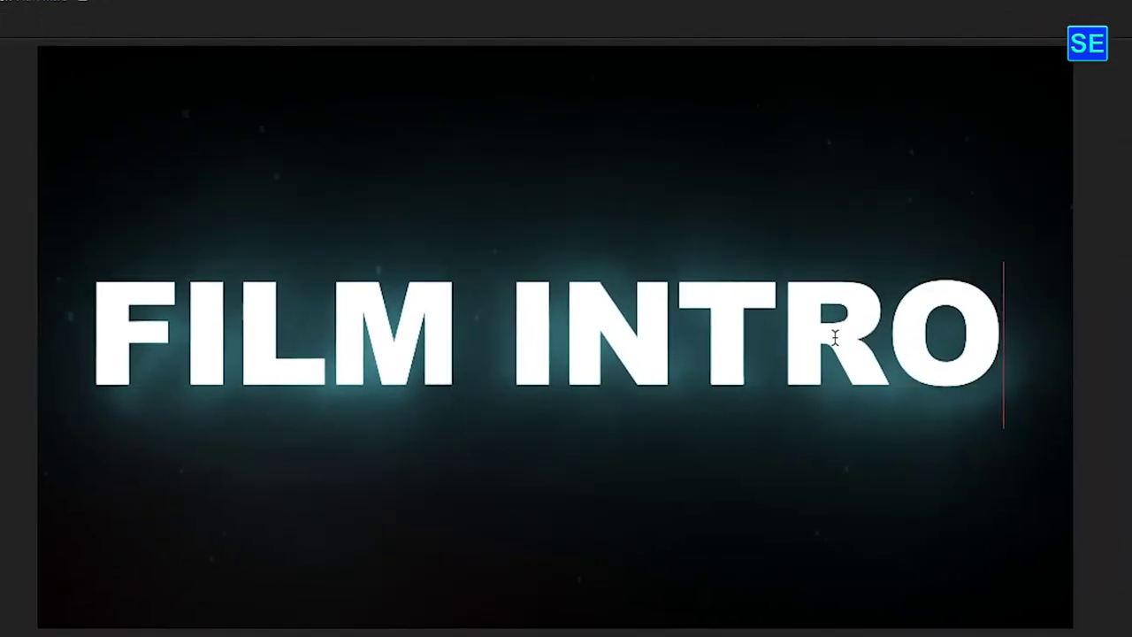
Step: Retype the title from FILM INTRO to SABER and hide the text layer
drag(835, 336, 34, 405)
text(SA)
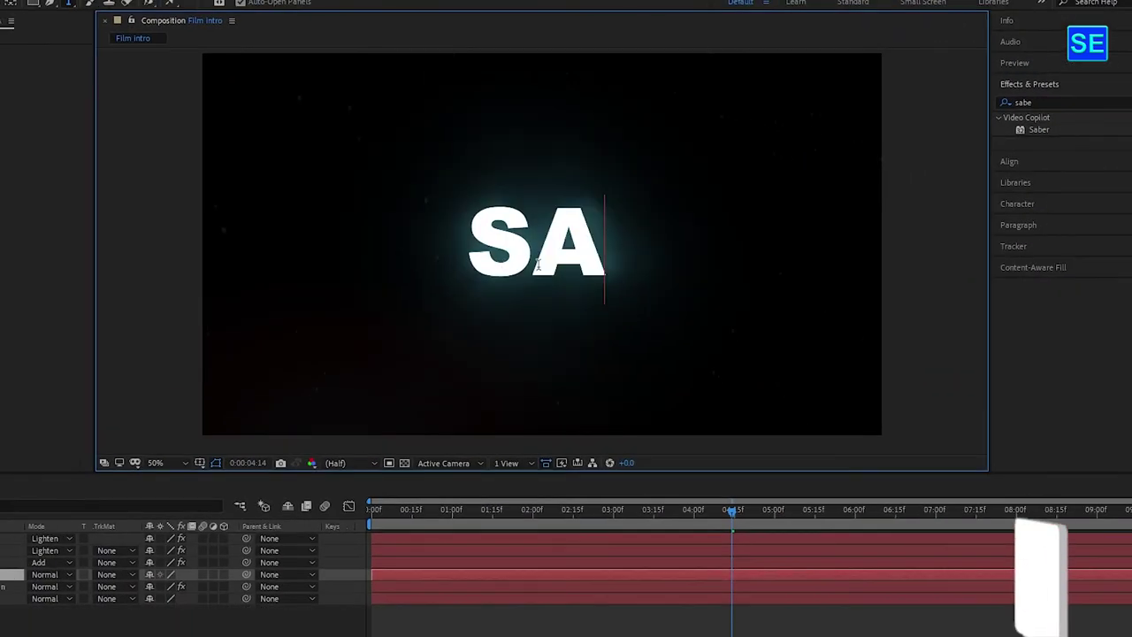
text(BER)
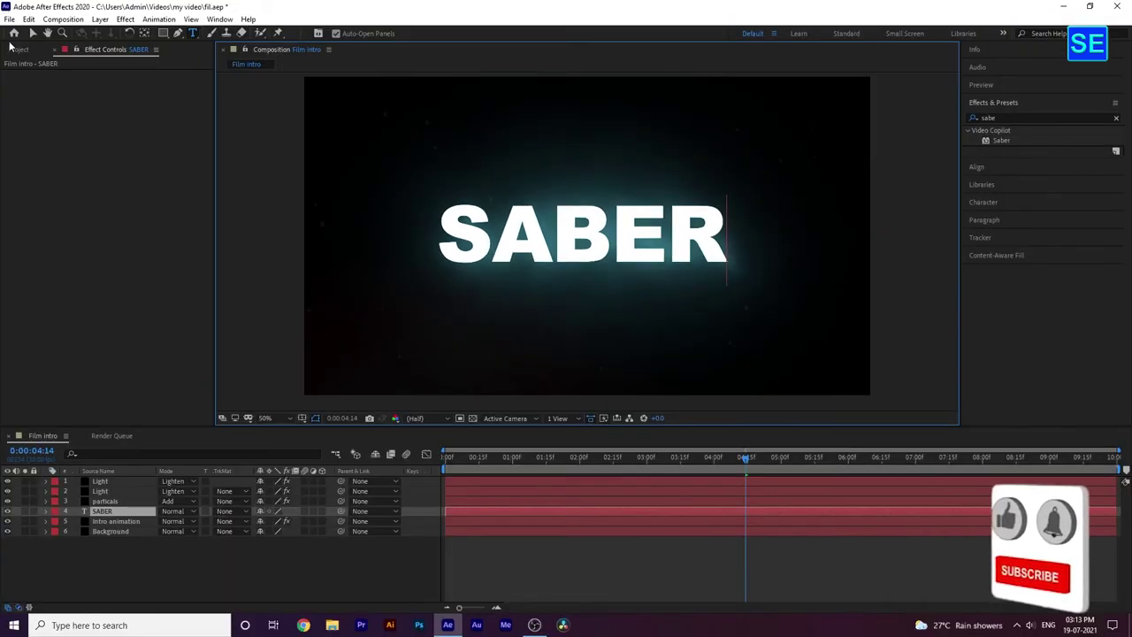
click(33, 34)
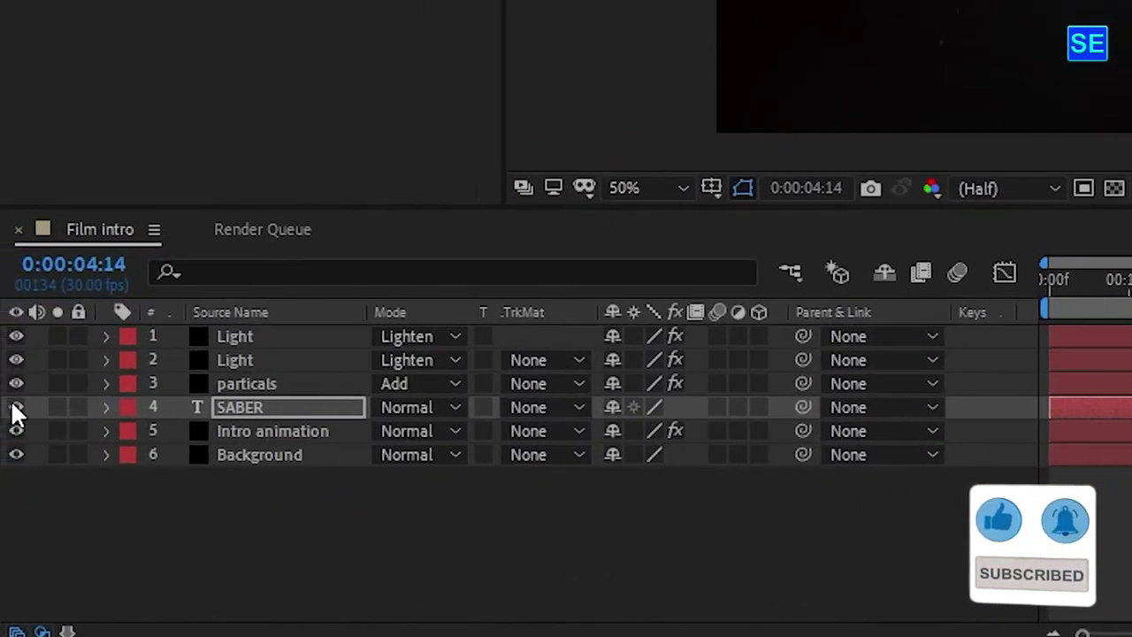
click(11, 405)
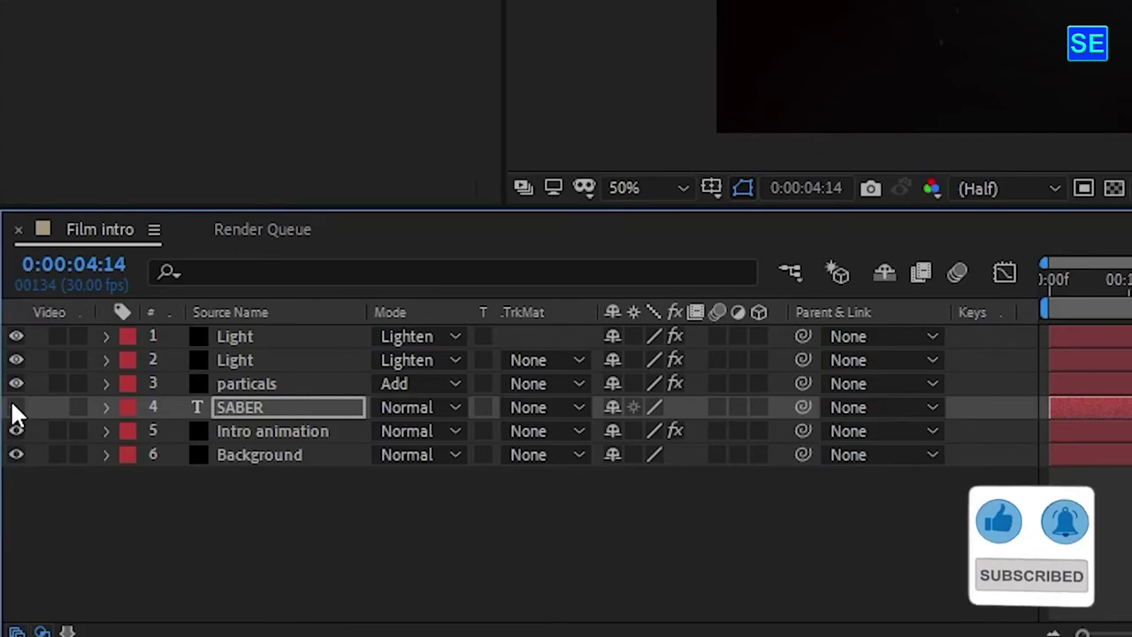
key(Caps_Lock)
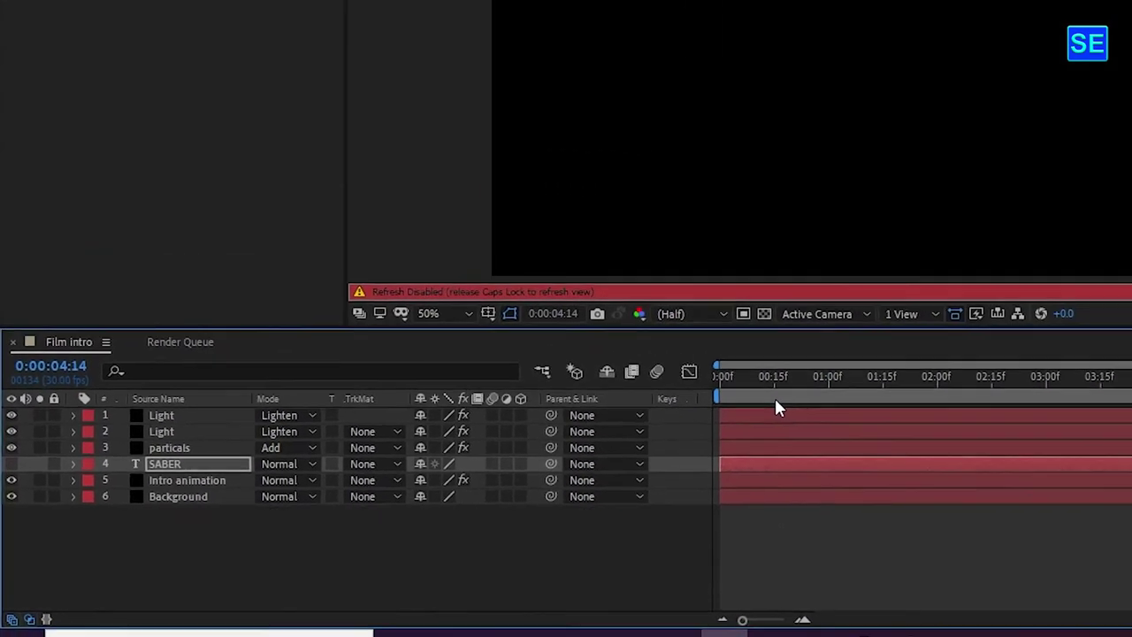
key(Caps_Lock)
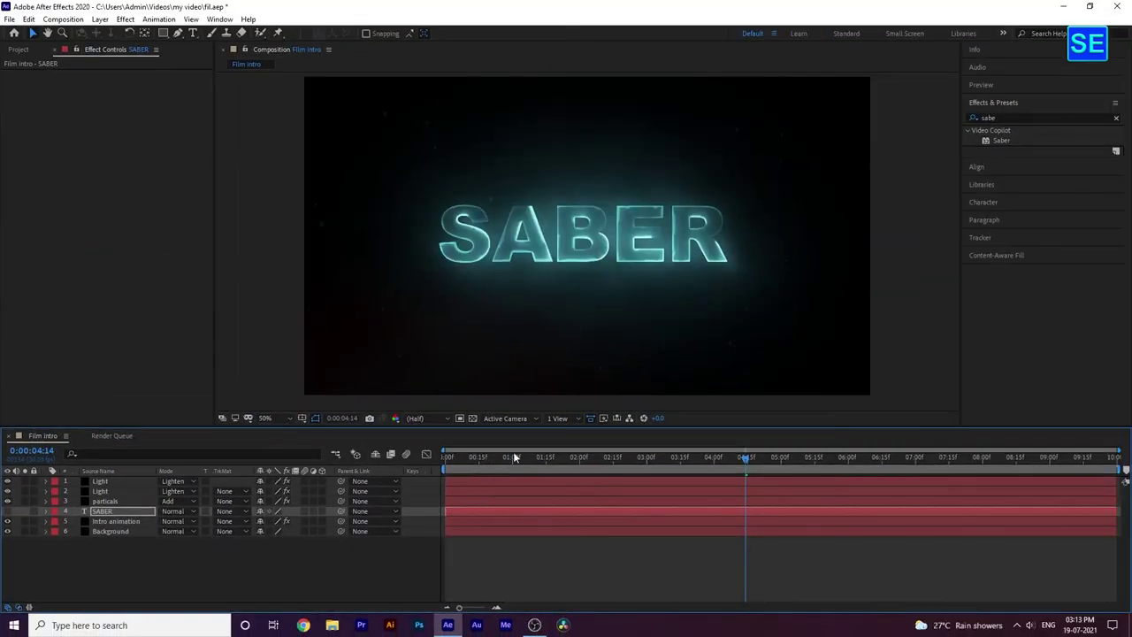
Step: Change the Intro animation layer's Saber glow colour from cyan to purple
drag(482, 462, 436, 460)
click(117, 522)
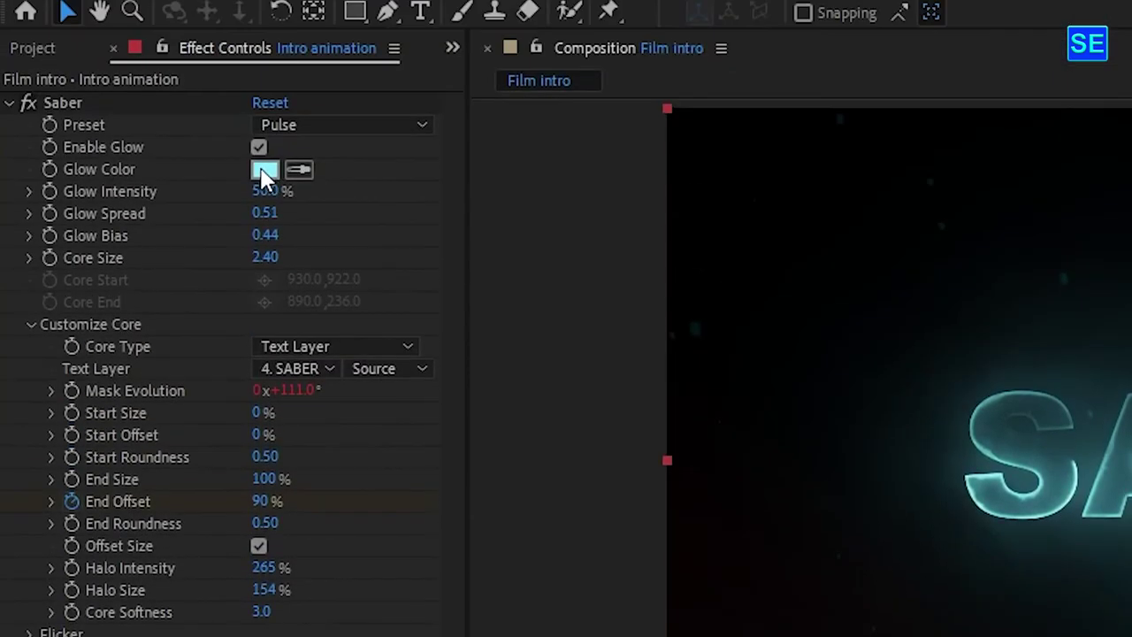
click(260, 169)
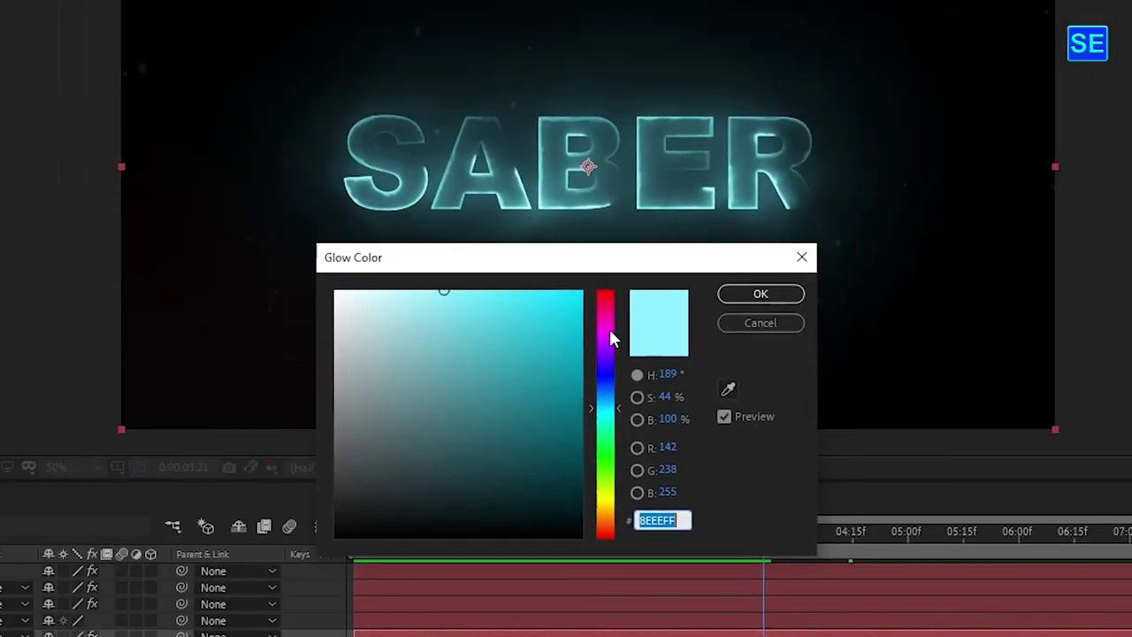
drag(610, 330, 607, 364)
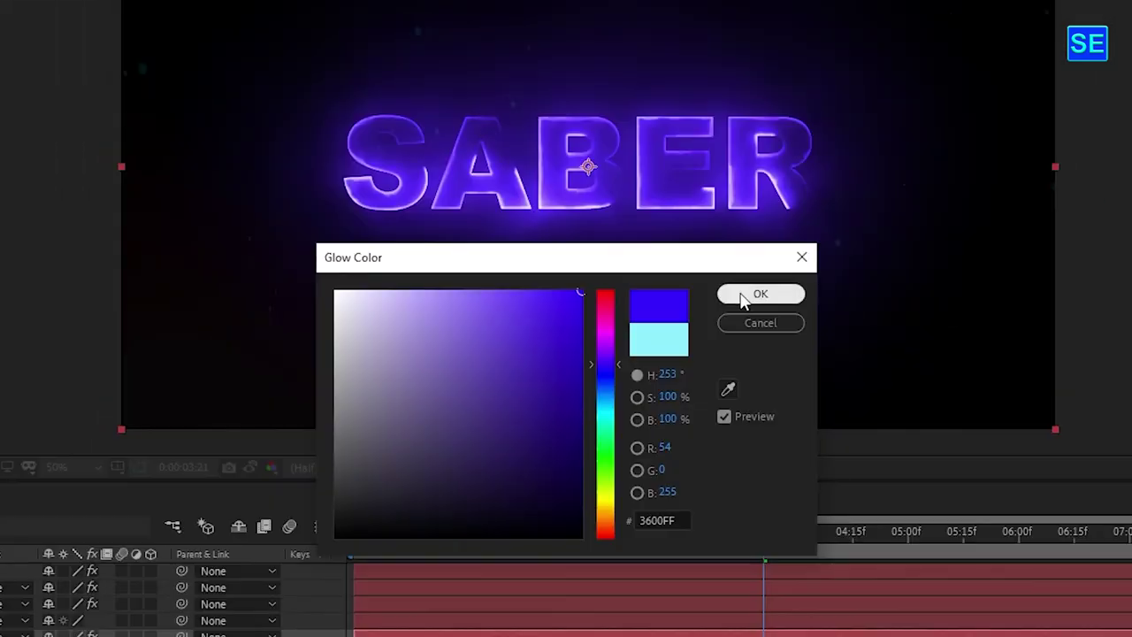
click(735, 295)
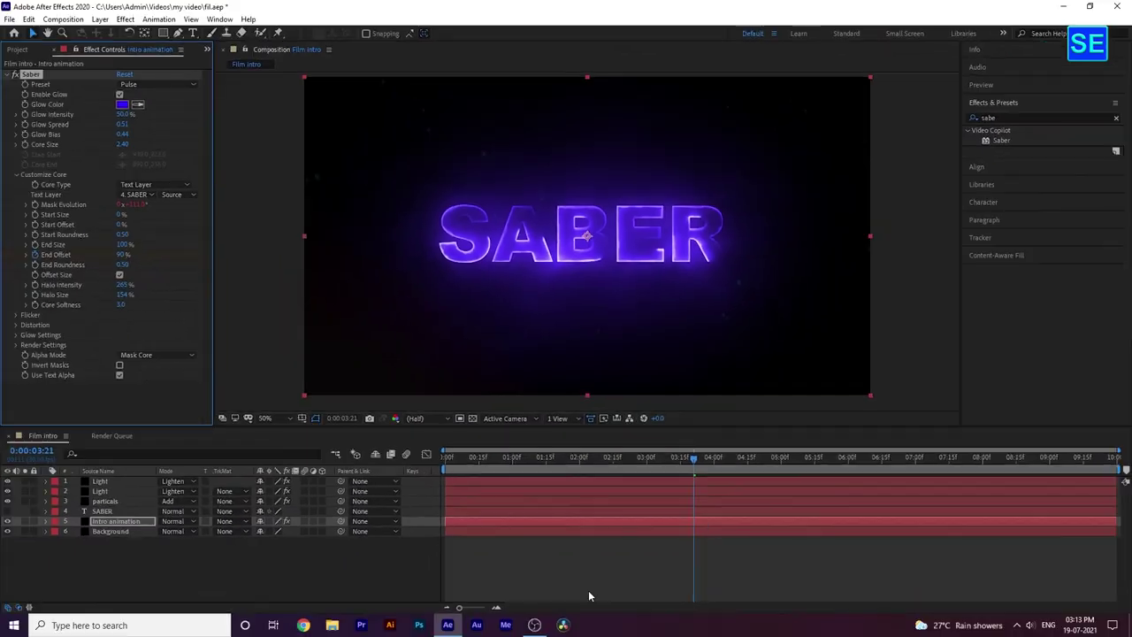